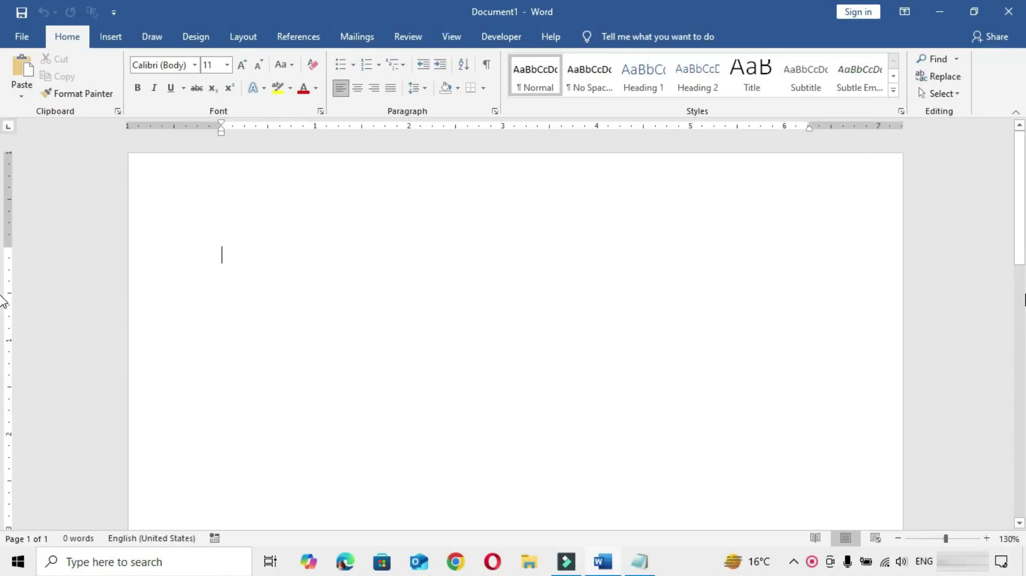
- Copy the entire text of paragraphStyle.txt from Notepad and paste it into the blank Word document
click(639, 562)
click(622, 253)
key(ctrl+a)
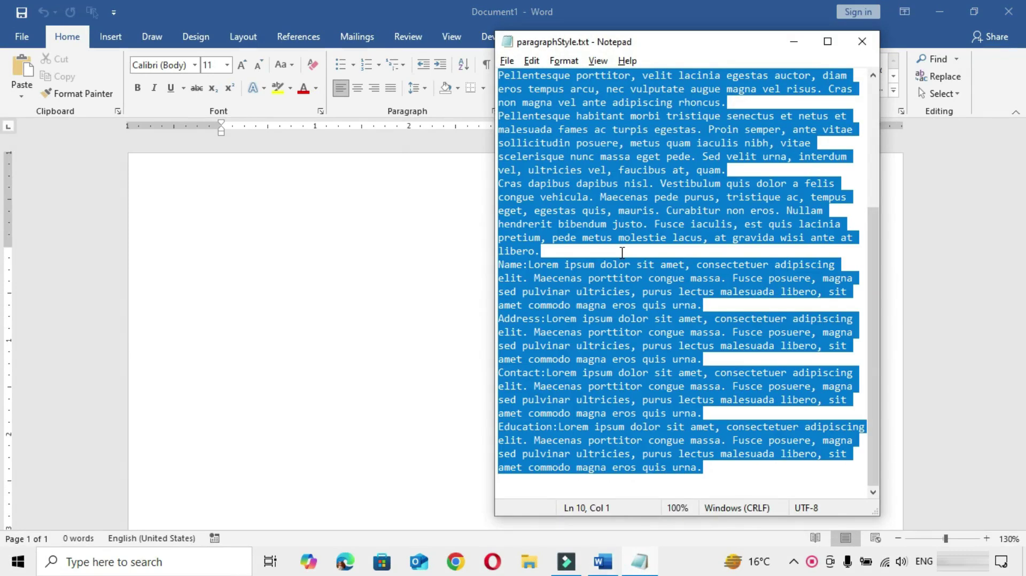
key(ctrl+c)
key(alt+Tab)
key(ctrl+v)
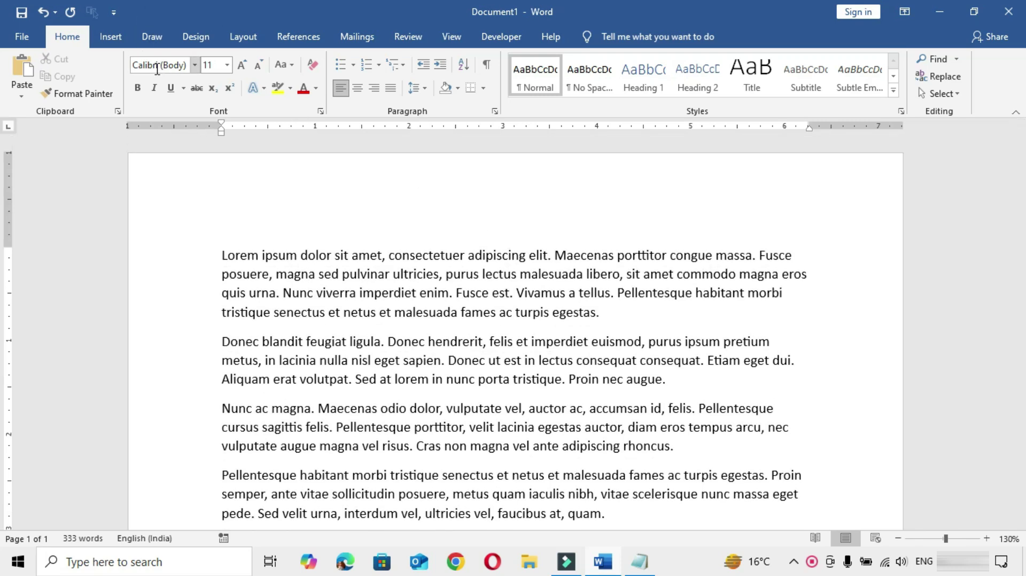
- Modify the Normal style so its font is Times New Roman
click(455, 274)
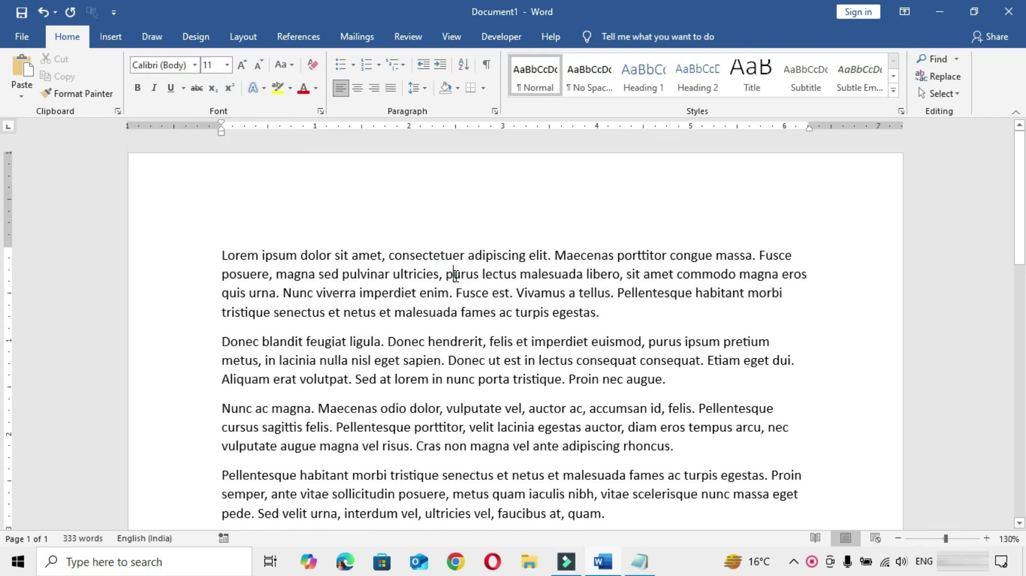
right_click(537, 86)
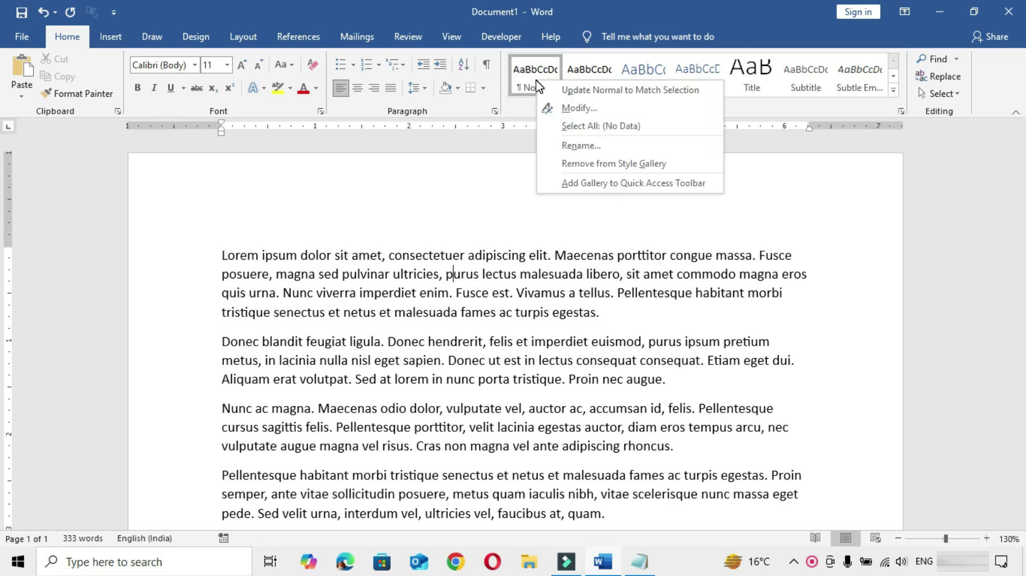
click(573, 108)
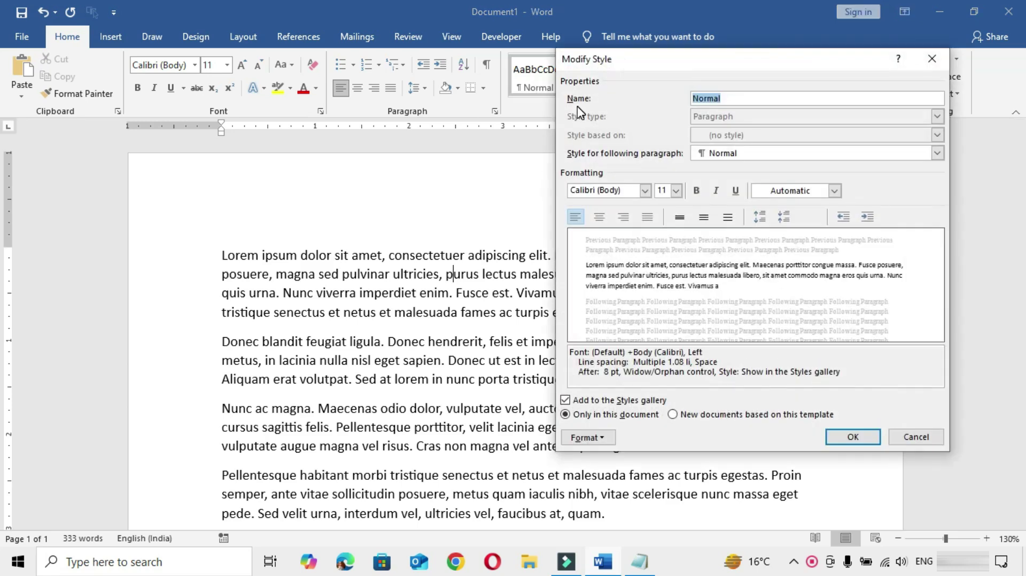
click(645, 191)
click(627, 243)
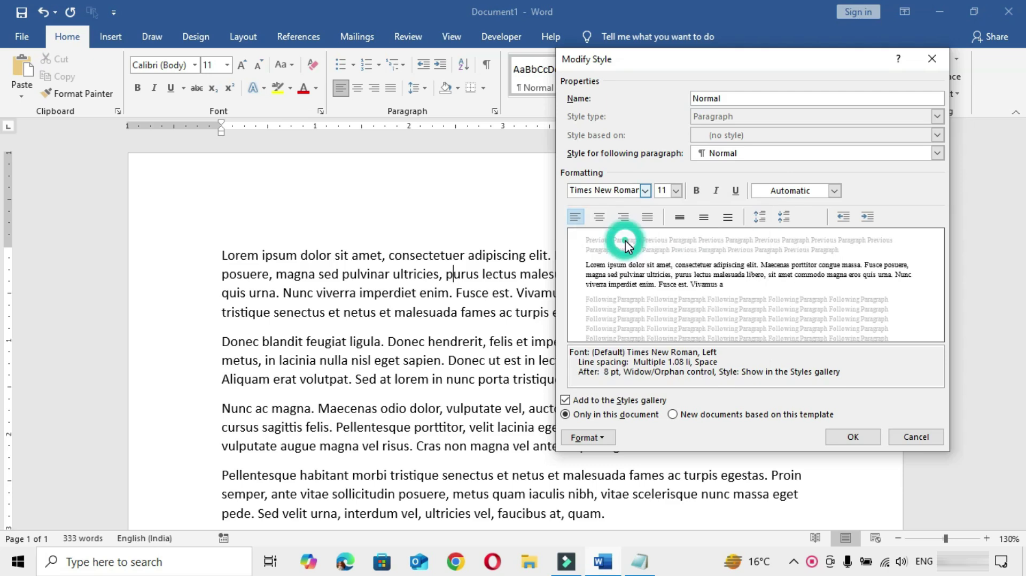
click(853, 438)
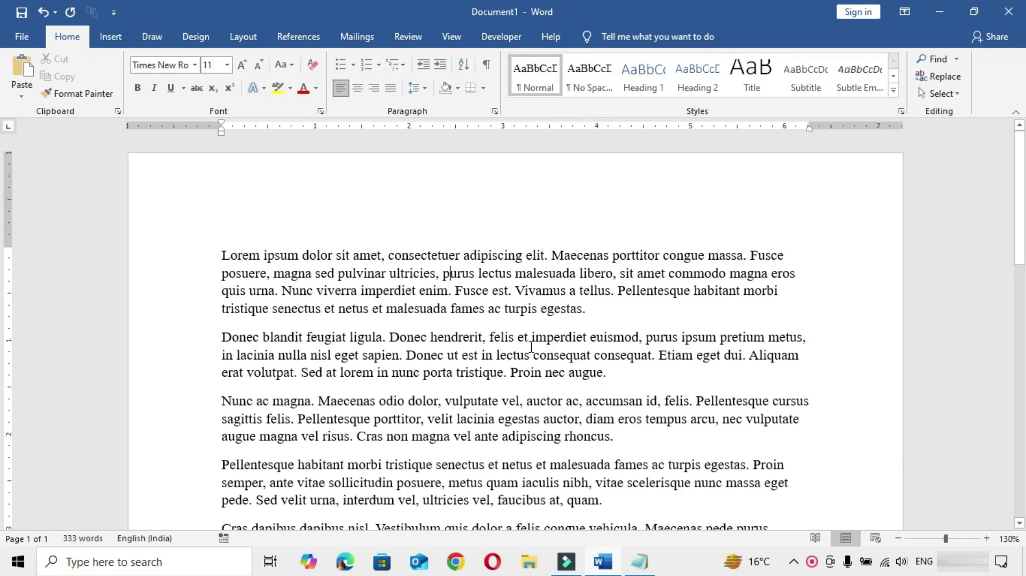
- Justify the first paragraph and give it a special first-line indent of 0.5"
double_click(211, 251)
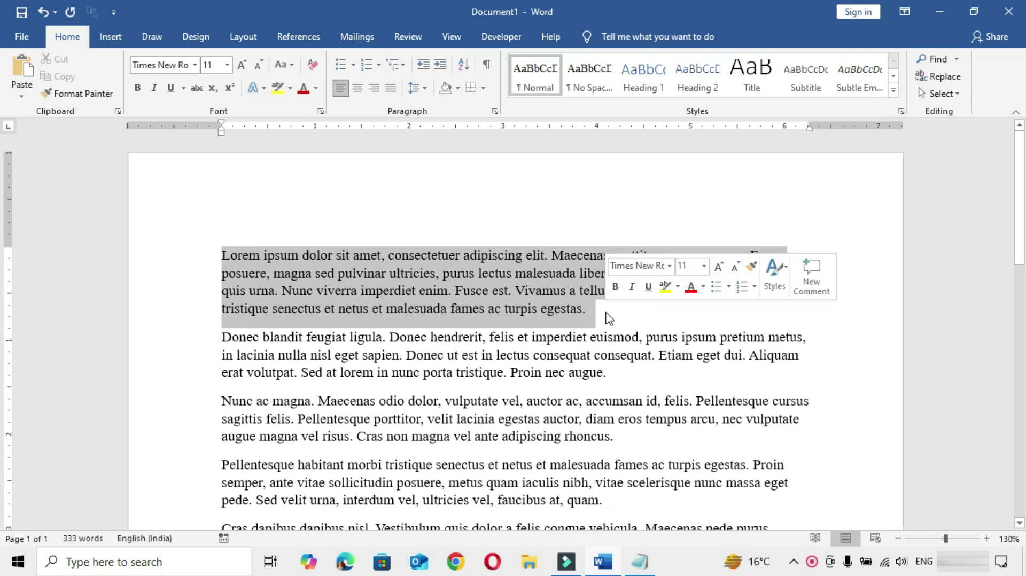
click(393, 90)
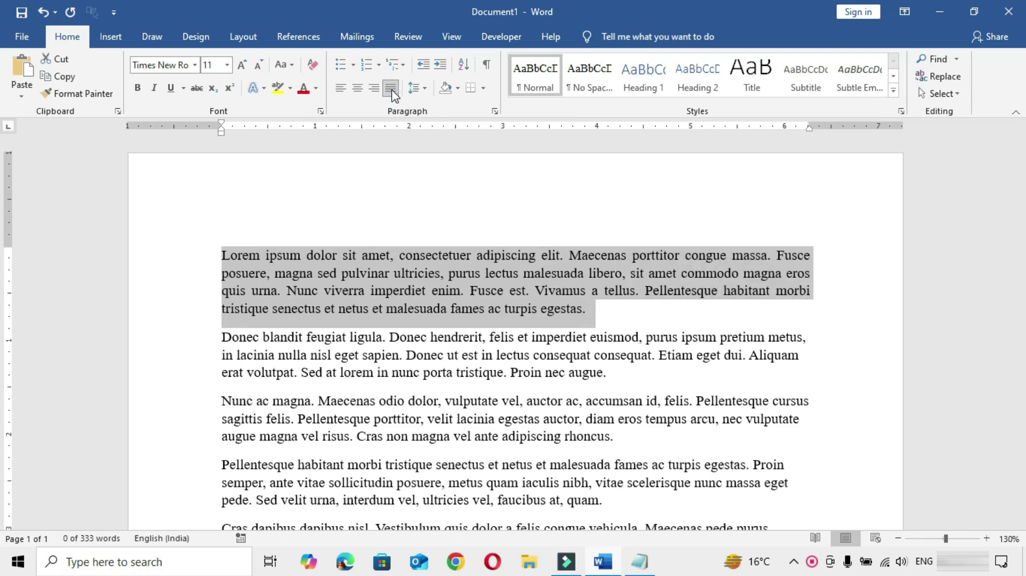
click(495, 111)
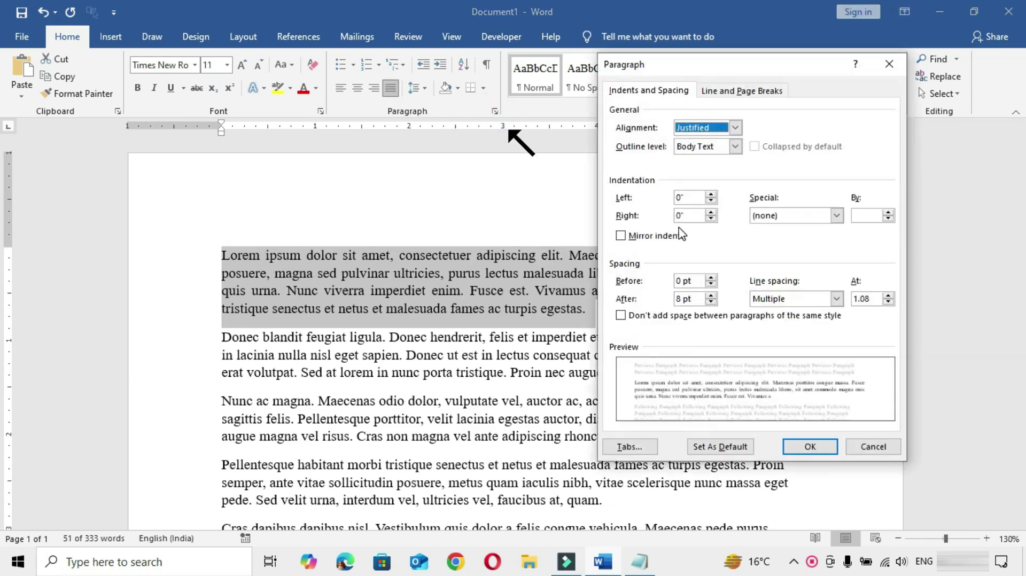
click(836, 216)
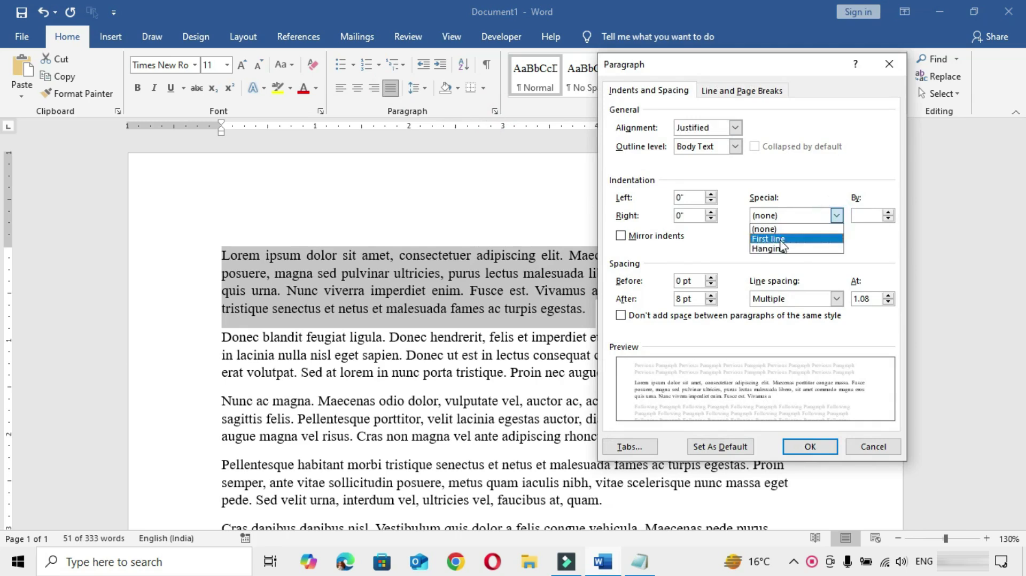
click(780, 239)
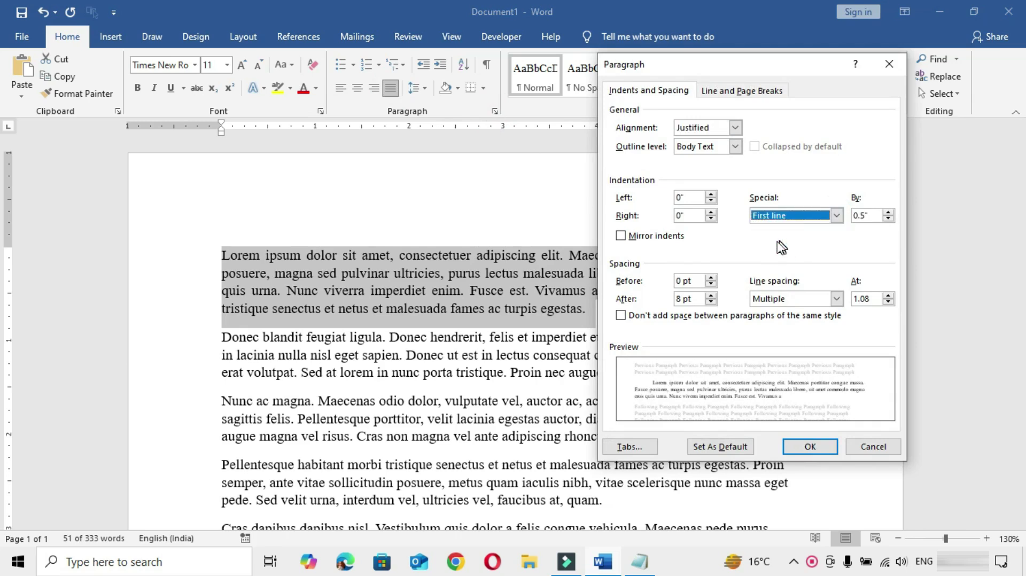
click(810, 447)
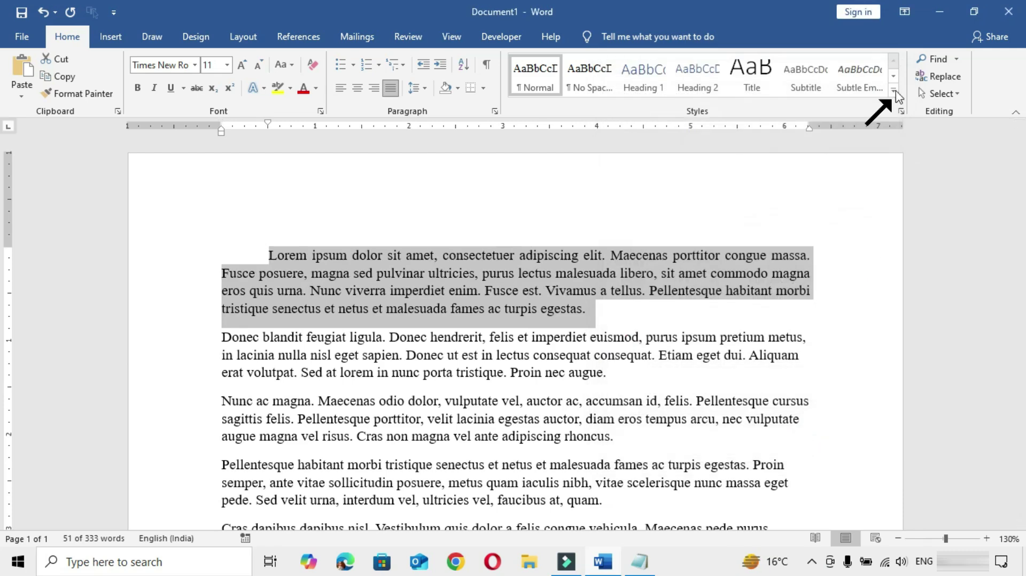
- Create a style named ParaFirstLine from the first paragraph's formatting and apply it to the second paragraph
click(896, 94)
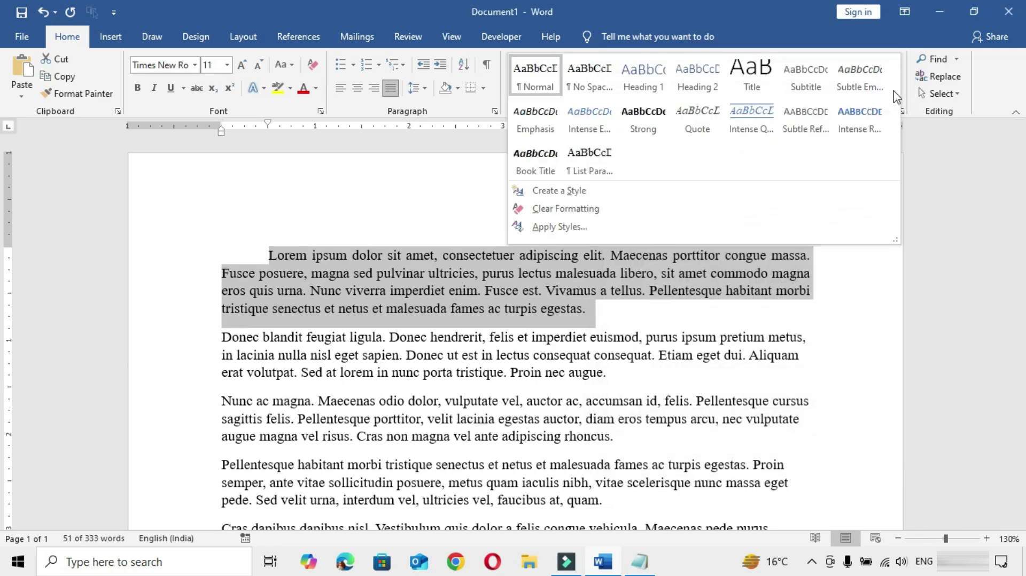
click(573, 192)
text(ParaFirstLine)
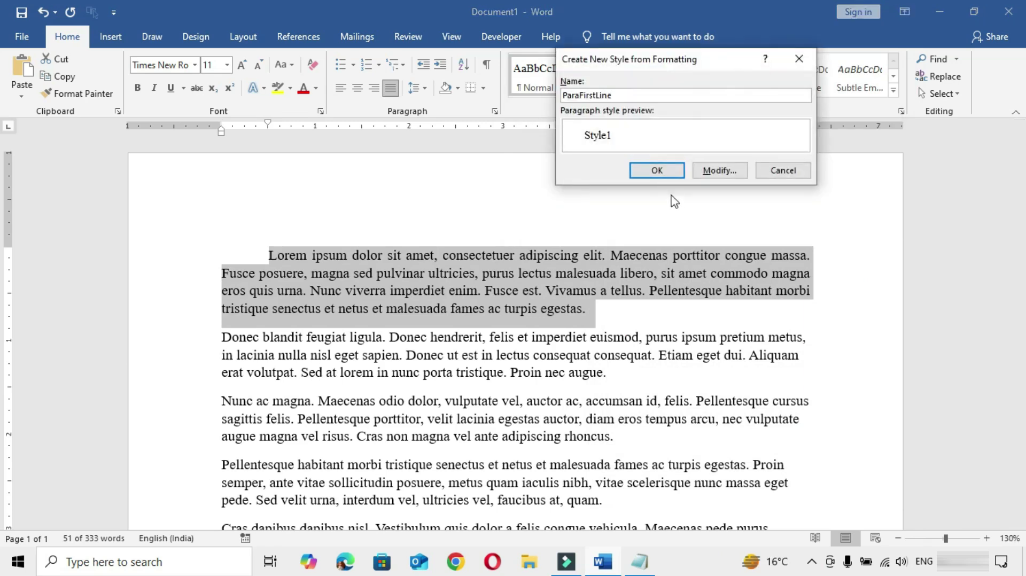
click(657, 170)
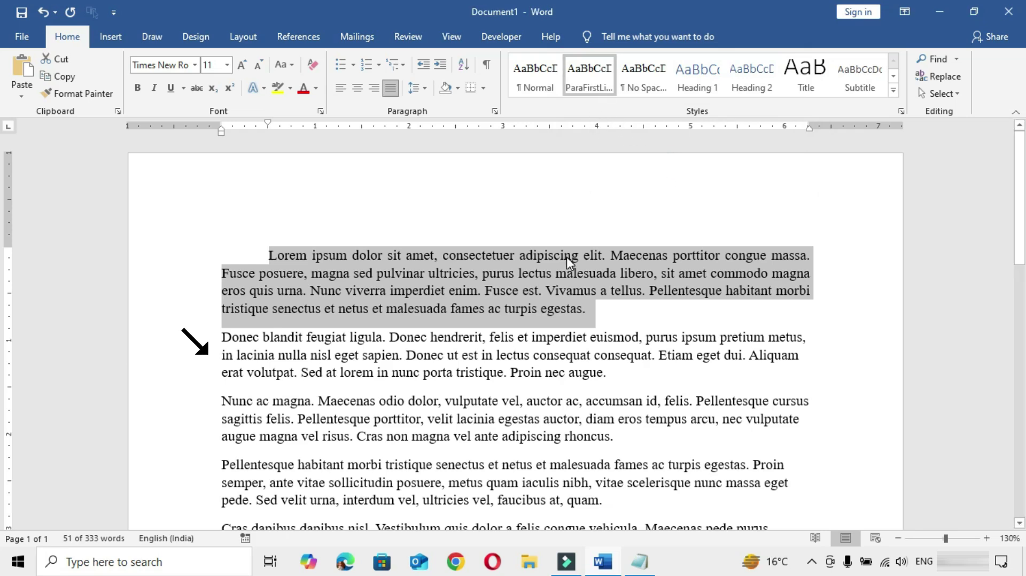
click(367, 355)
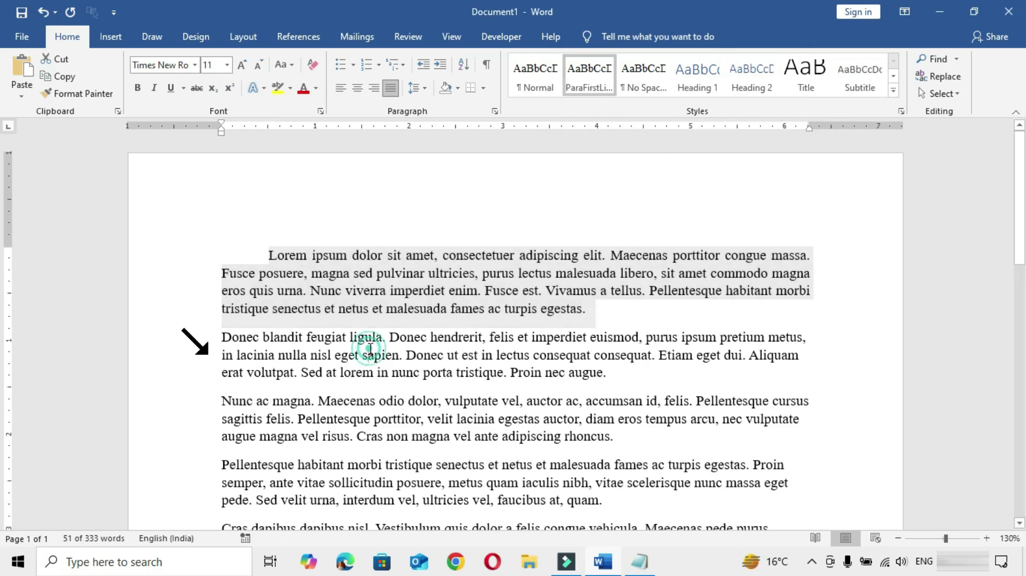
click(587, 84)
- Set the first paragraph's font size to 12 and update the ParaFirstLine style to match it
drag(269, 256, 654, 313)
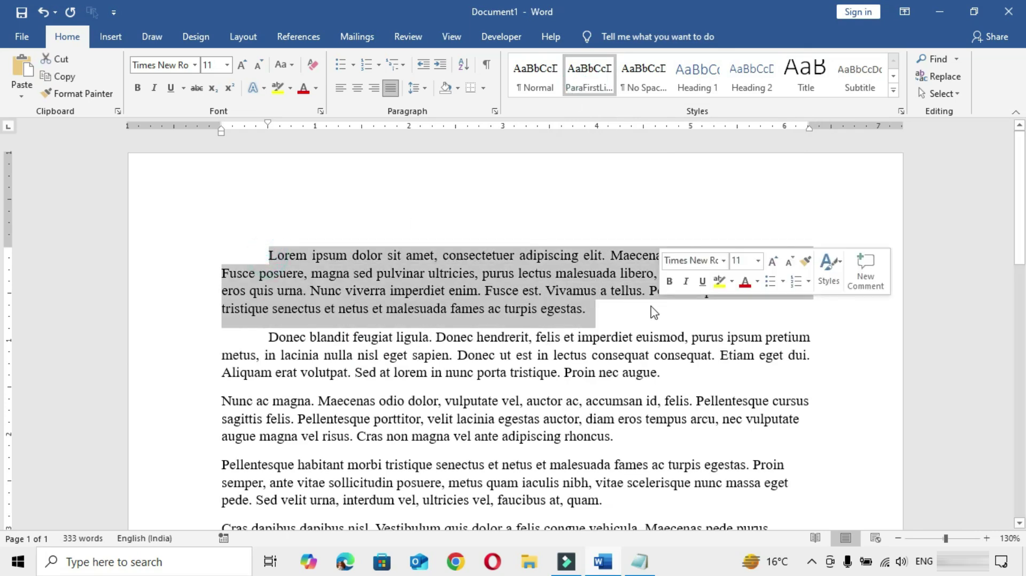
click(209, 65)
text(1)
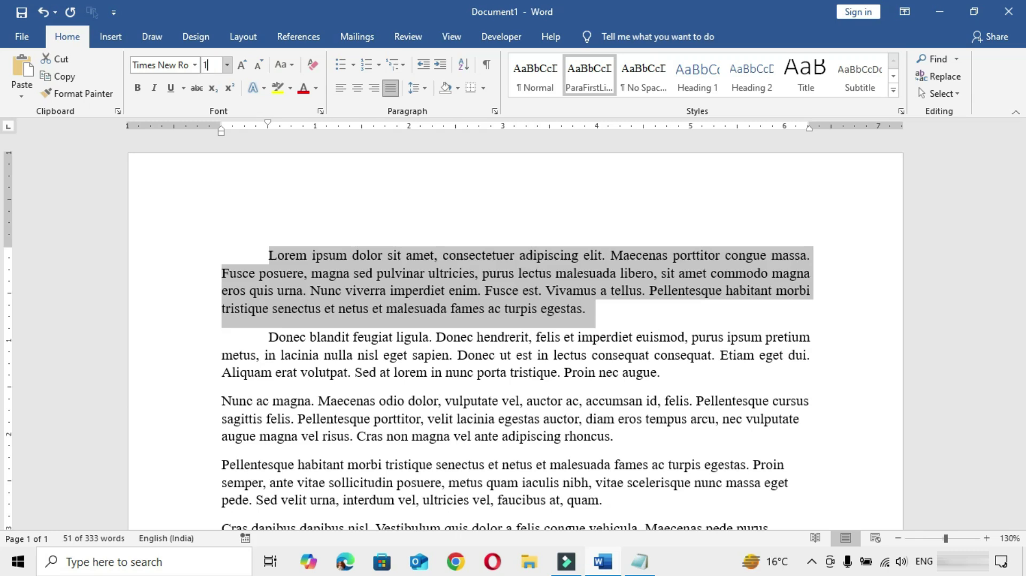
text(2)
key(Return)
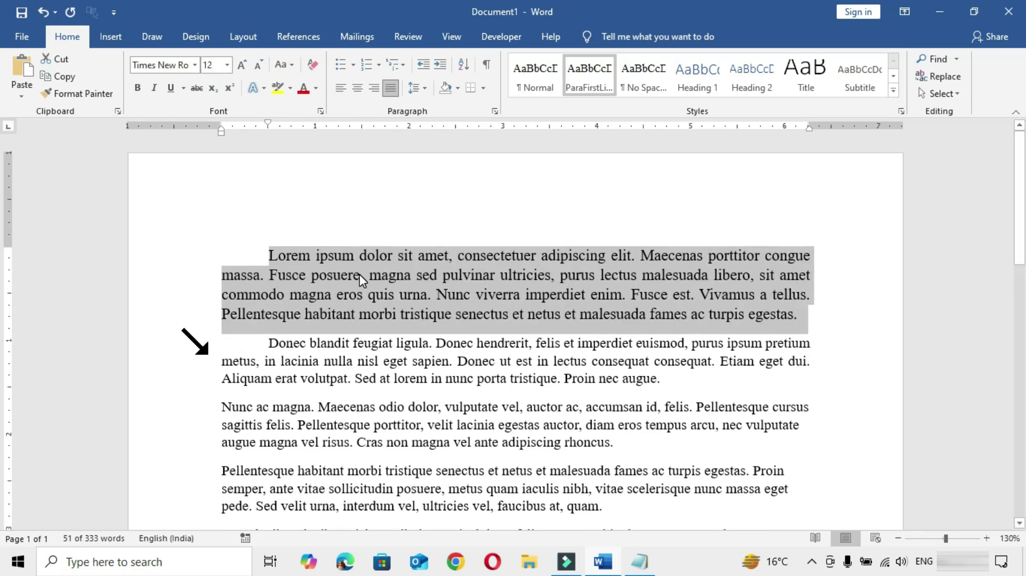
right_click(590, 92)
click(615, 97)
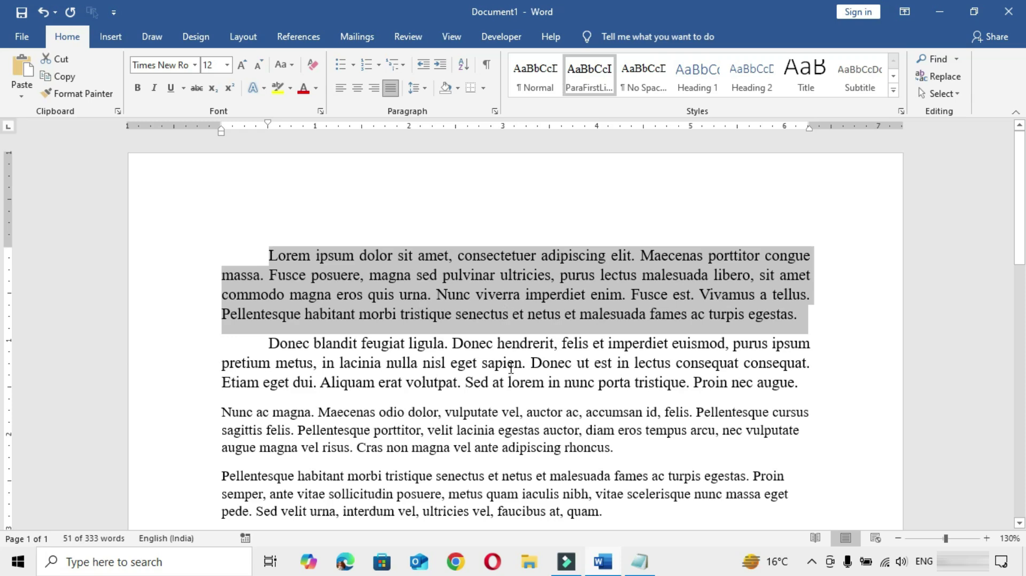
- Enable automatic updating for the ParaFirstLine style, and set the first paragraph's font size to 11
right_click(586, 81)
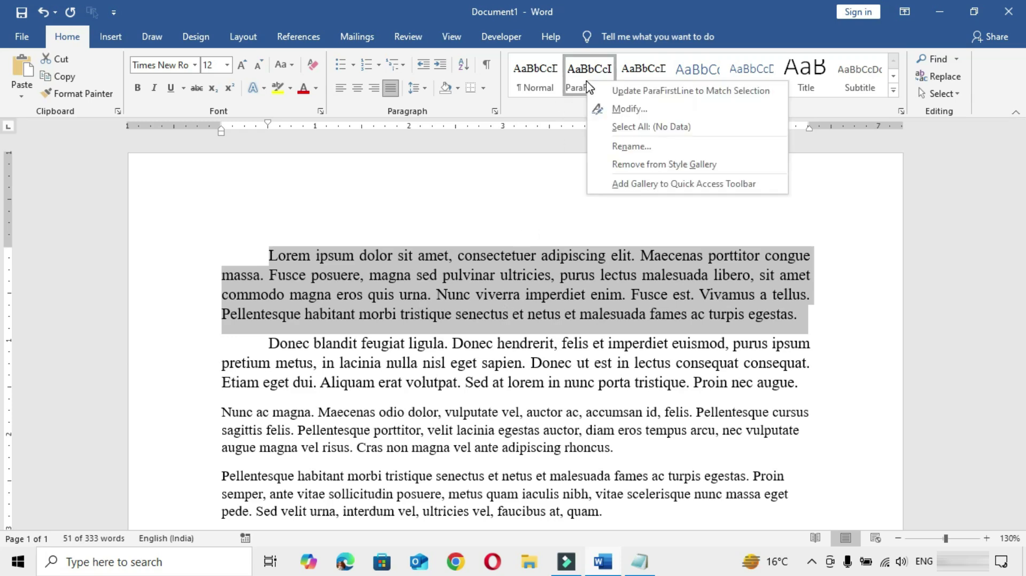
click(631, 108)
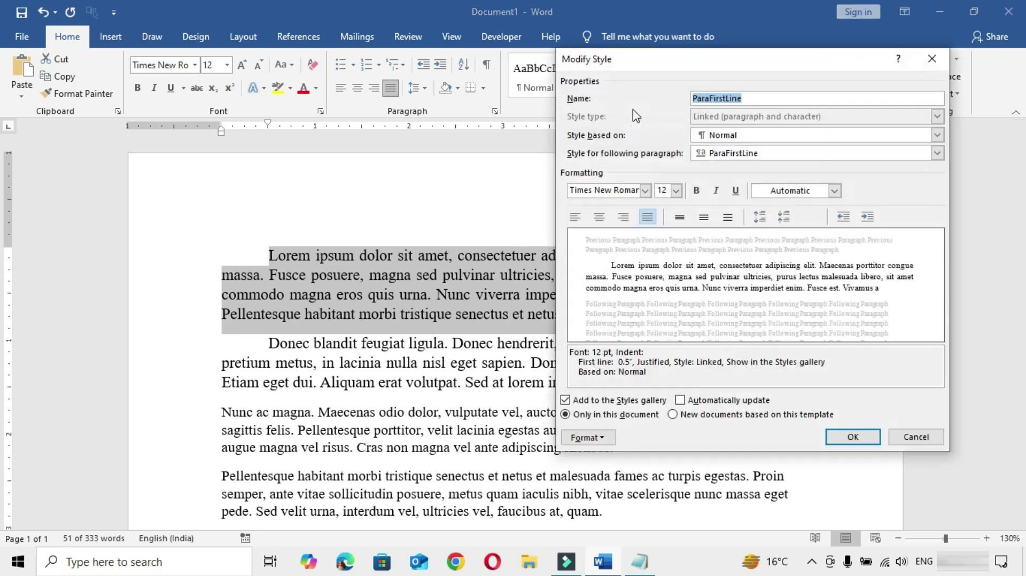
click(680, 400)
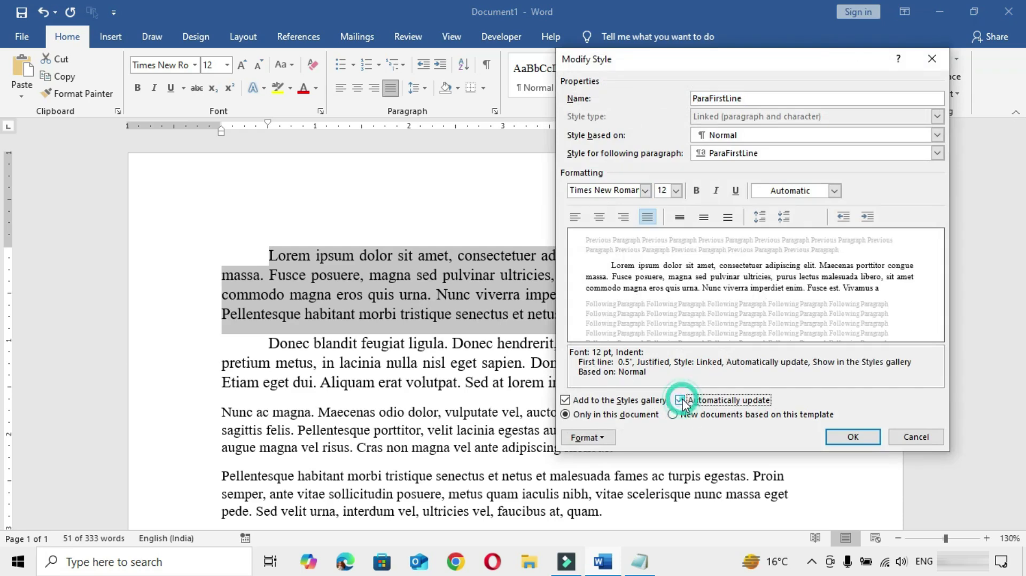
click(853, 437)
click(216, 67)
key(Return)
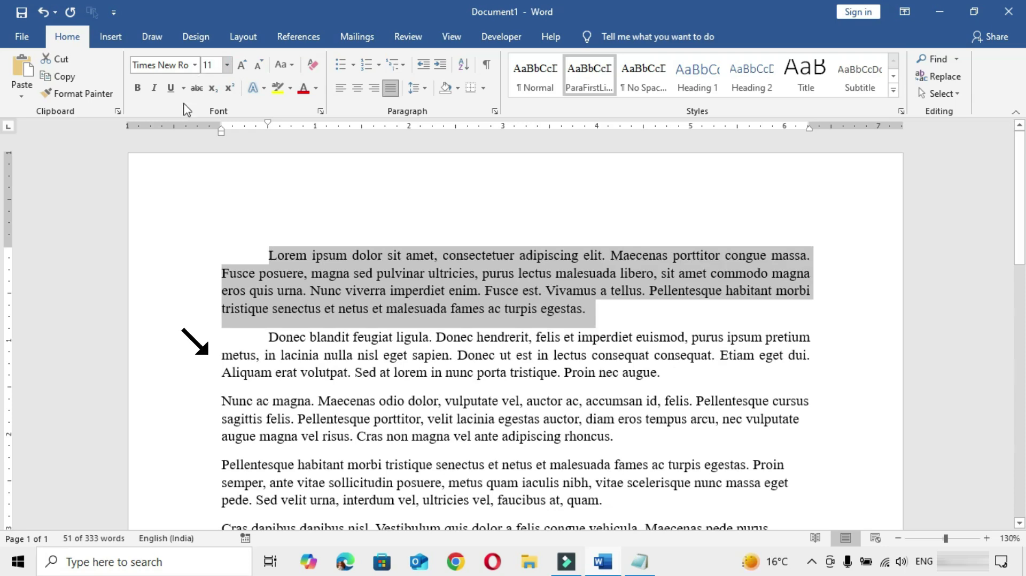
- Reset the second paragraph to the Normal style and start a new style named ParaLeft with the style type Paragraph
click(327, 337)
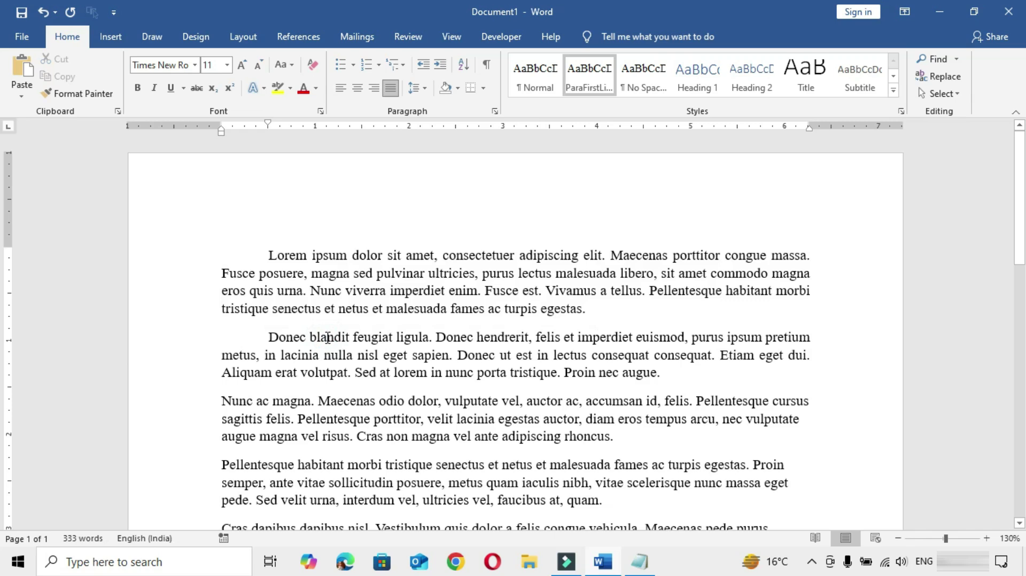
click(535, 86)
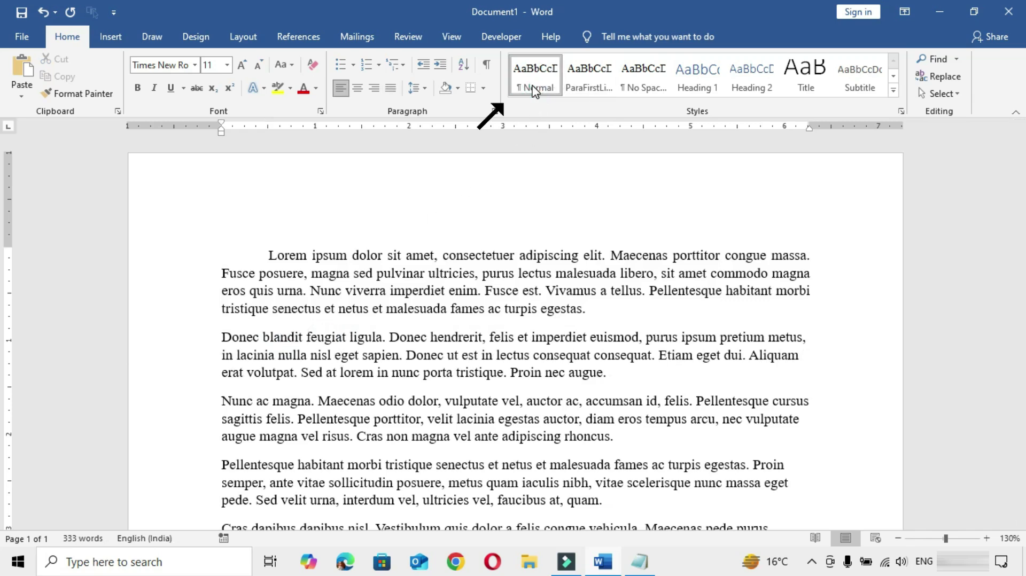
click(893, 90)
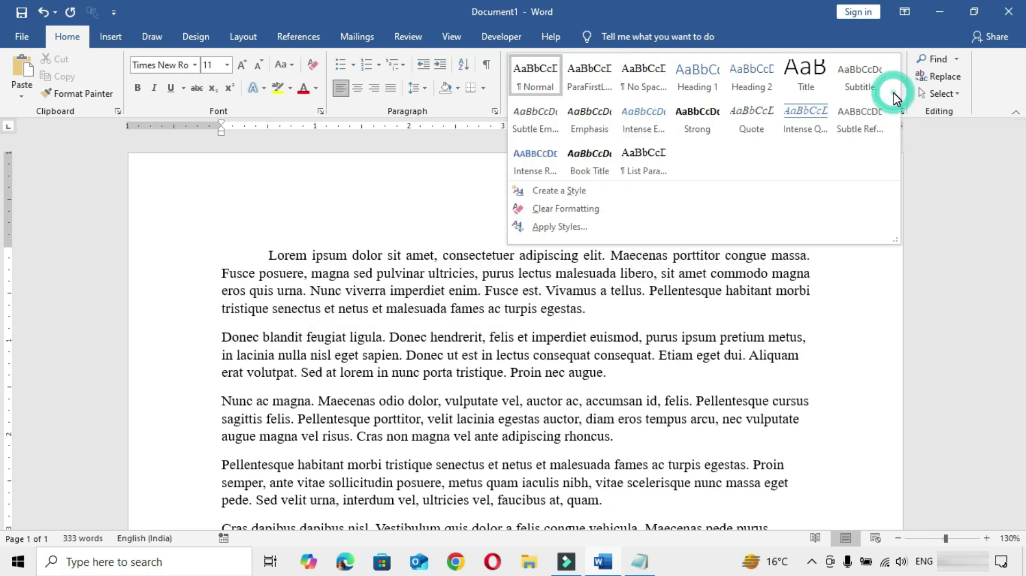
click(583, 191)
text(ParaLeft)
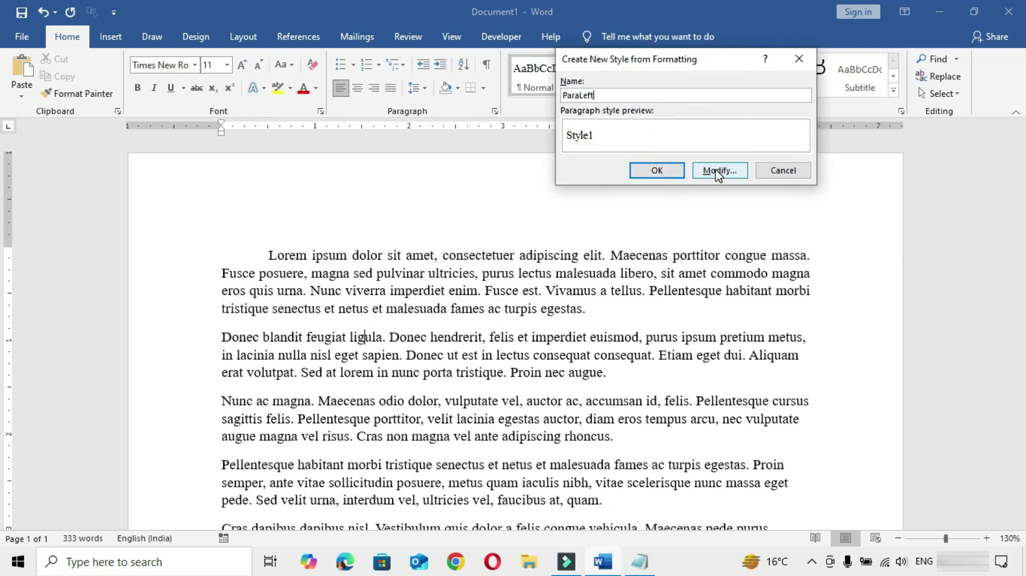
click(717, 171)
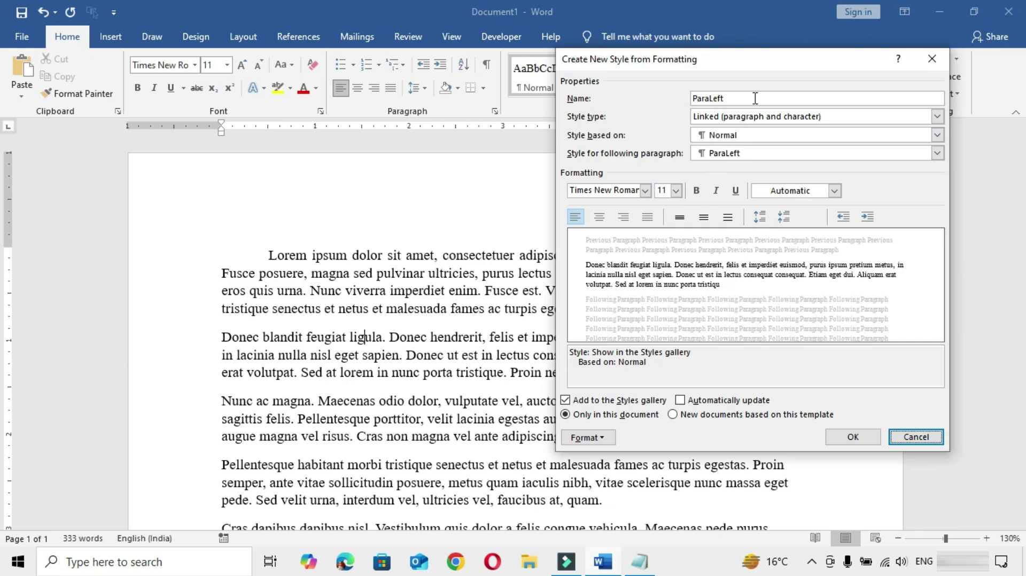
click(783, 116)
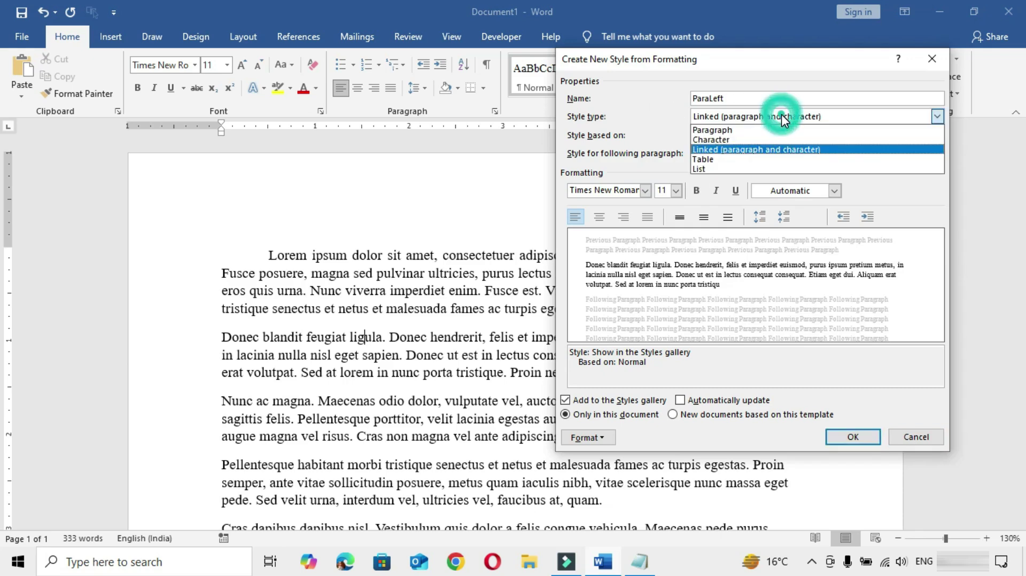
click(751, 130)
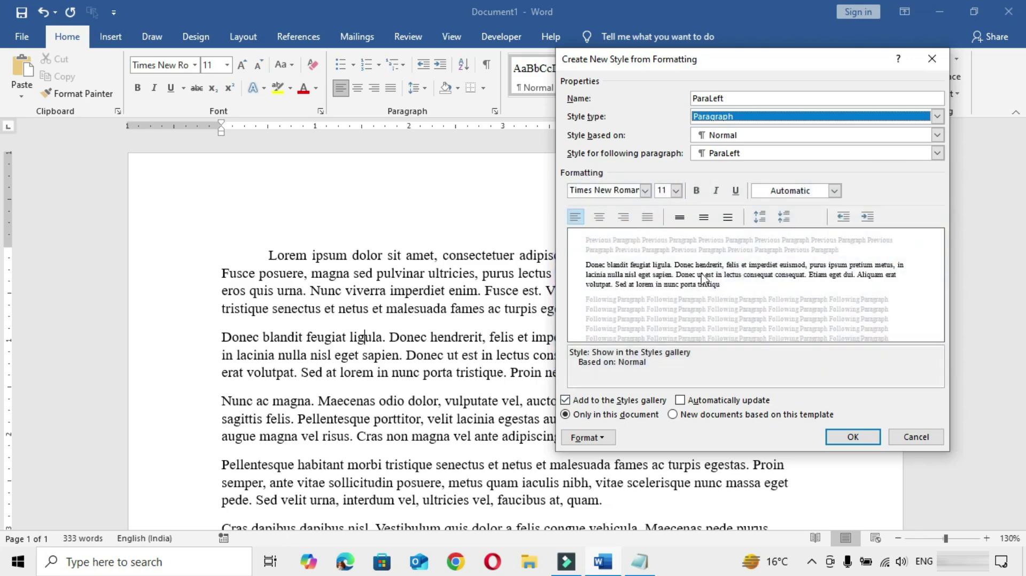
- Try font size 12 for the new ParaLeft style, and set it back to 11
click(645, 190)
click(645, 191)
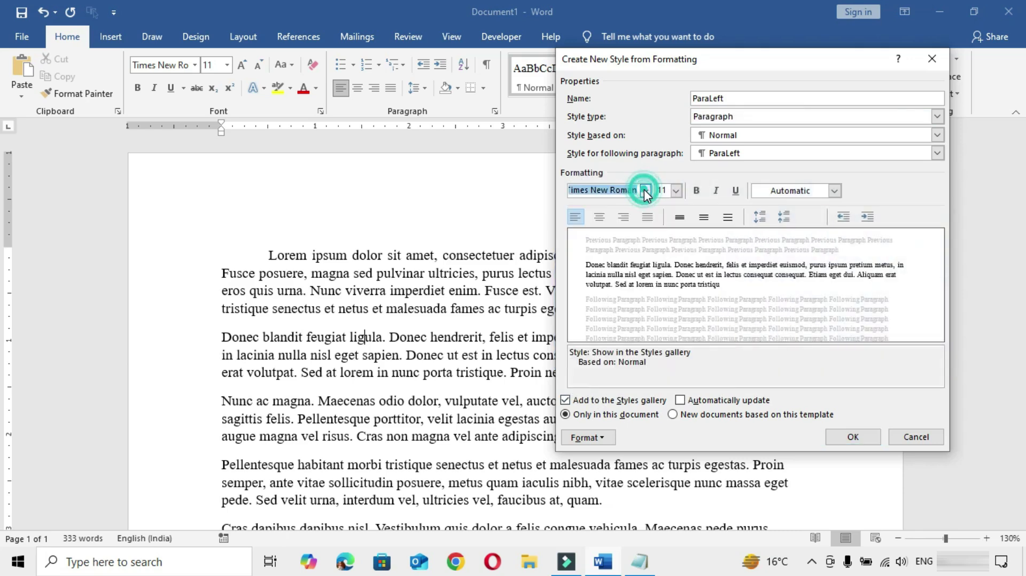
click(677, 191)
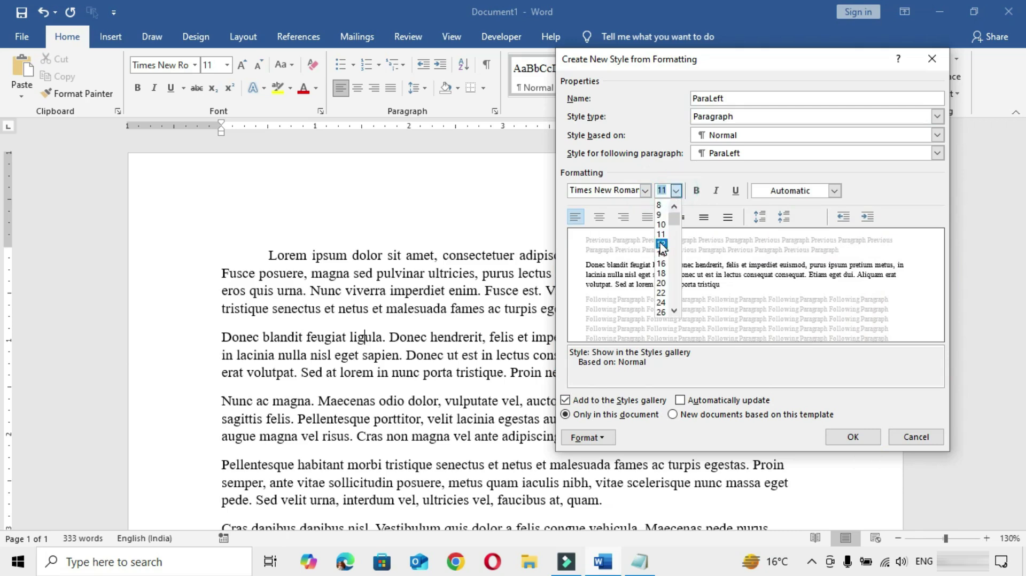
click(660, 241)
click(663, 191)
text(11)
- Try bold, italic and underlined text with an orange font color in the ParaLeft style
click(696, 191)
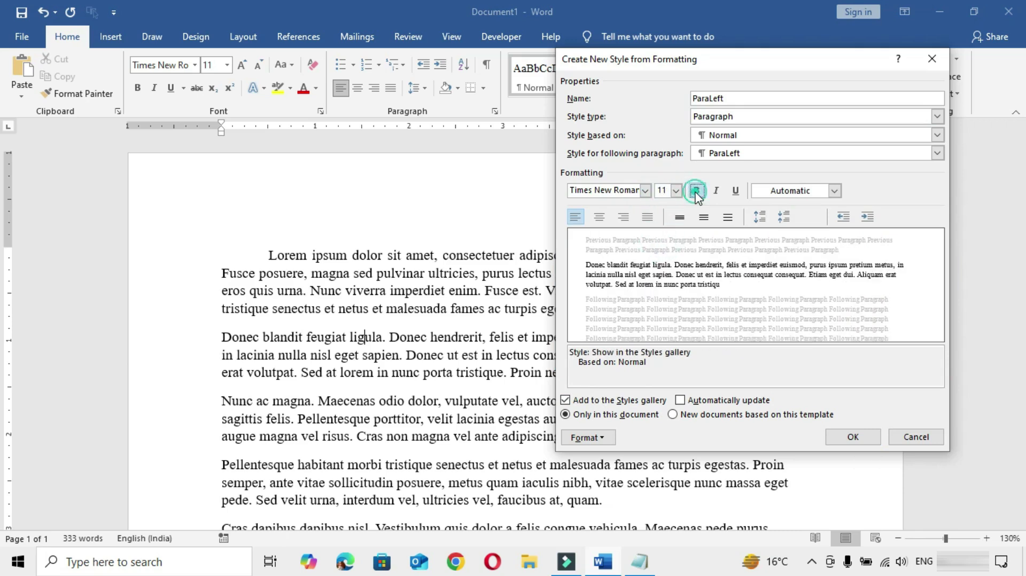
click(716, 191)
click(736, 191)
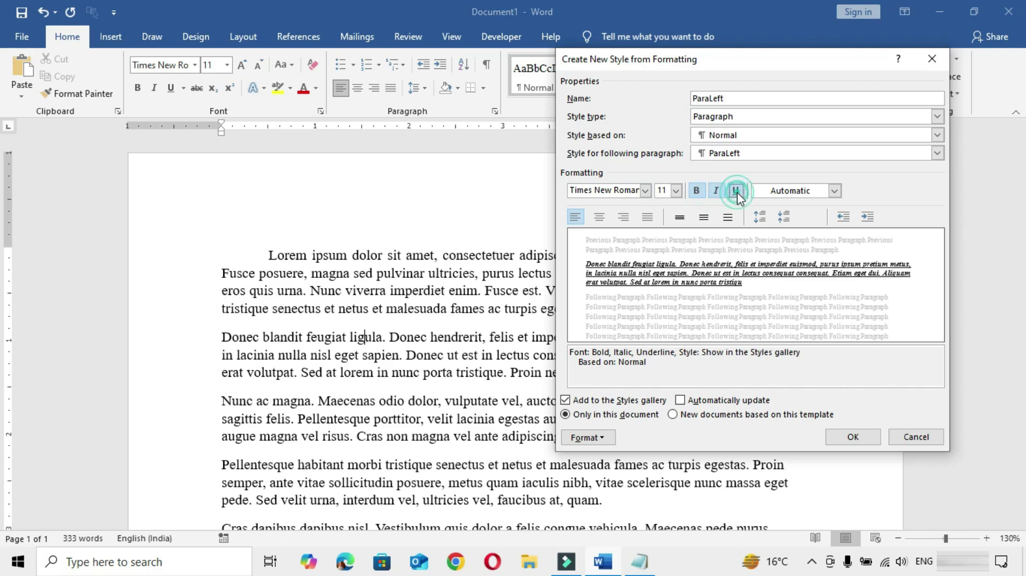
click(834, 190)
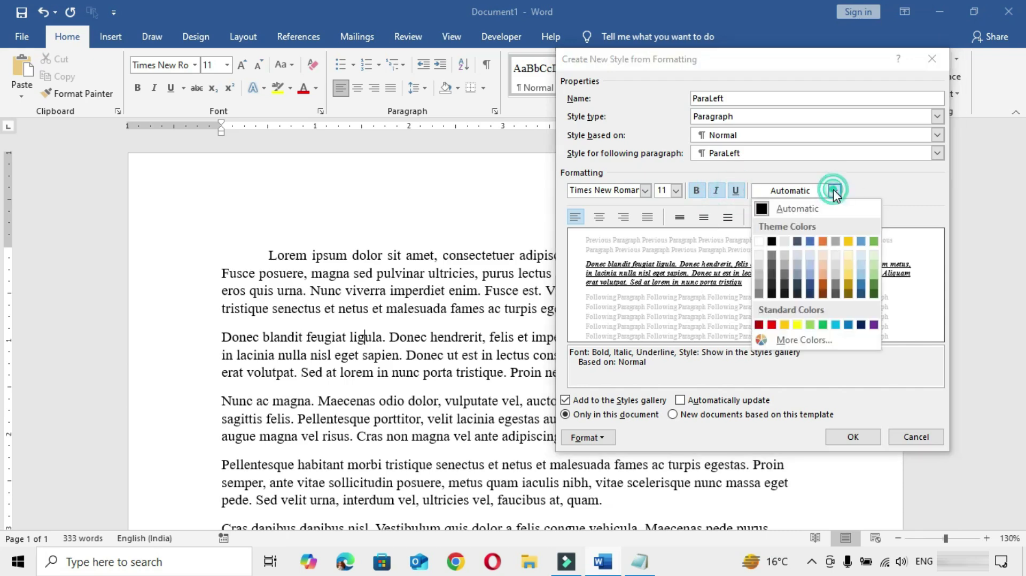
click(824, 241)
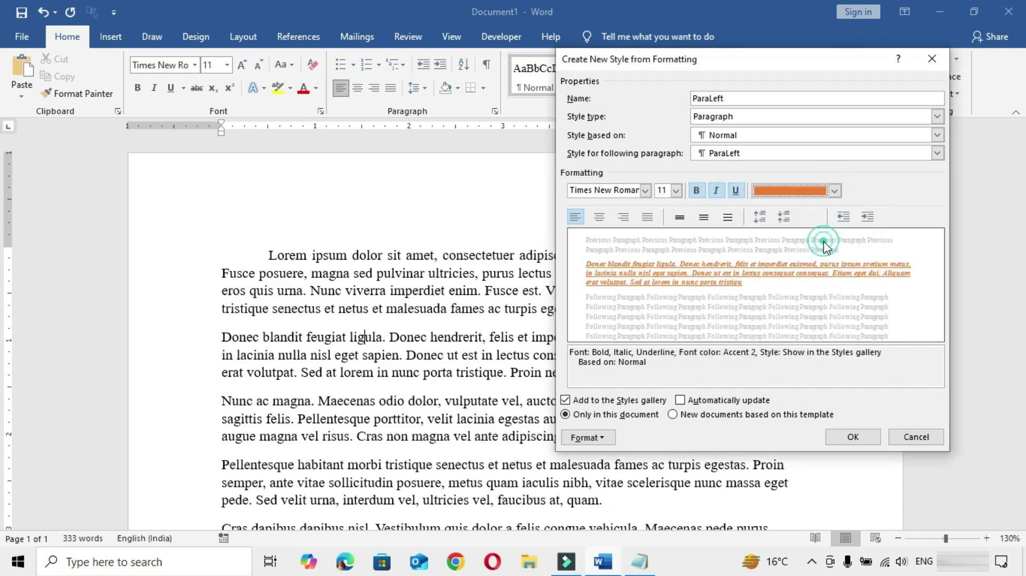
- Reset the ParaLeft style's font color to Automatic and remove its underline, italic and bold formatting
click(835, 190)
click(791, 209)
click(736, 191)
click(716, 191)
click(697, 190)
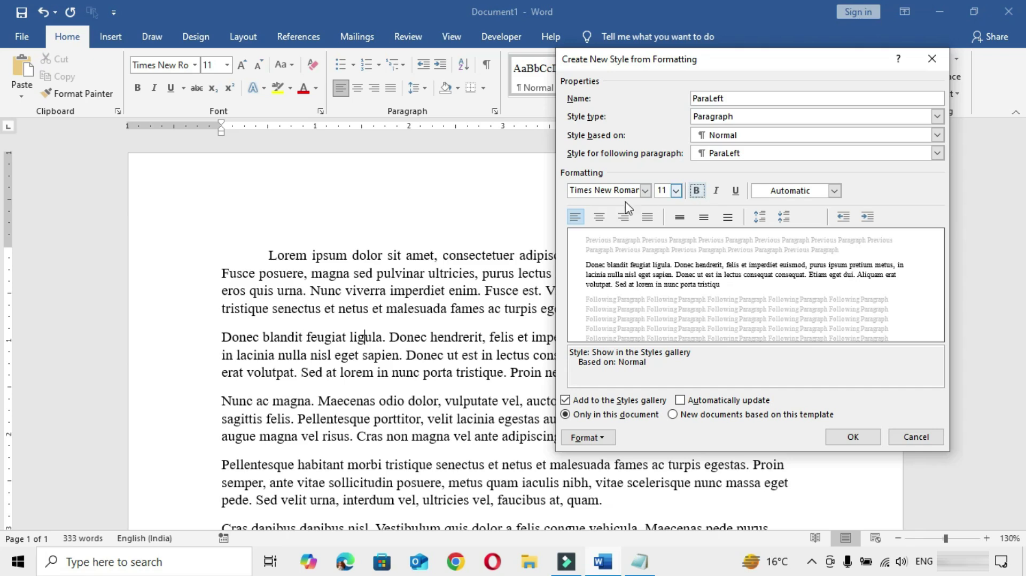
- Try center and right alignment for the ParaLeft style, and set its alignment to Justified
click(599, 216)
click(623, 217)
click(648, 217)
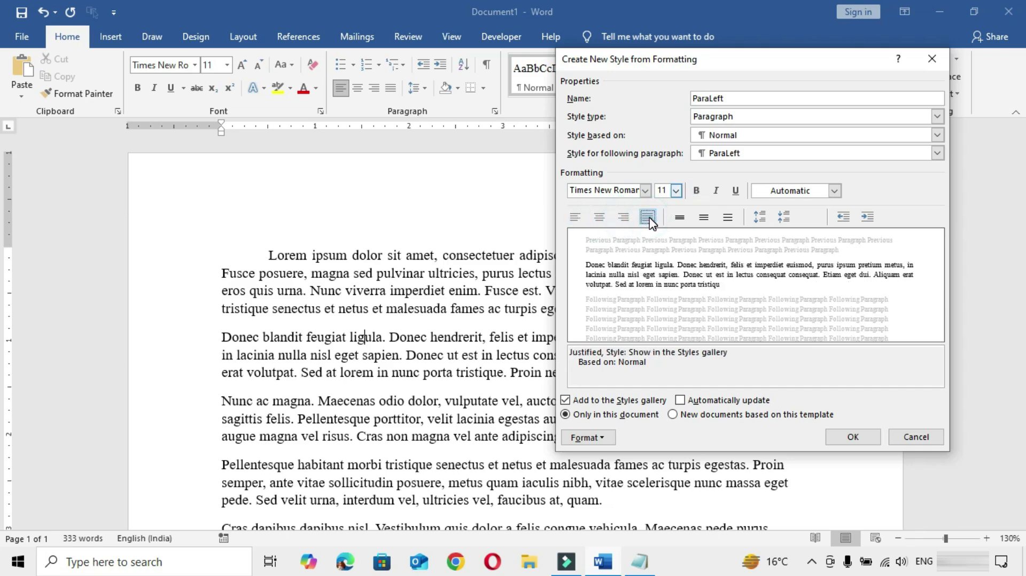
- Try 1.5, double and single line spacing on the ParaLeft style, and increase and decrease its left indent
click(704, 218)
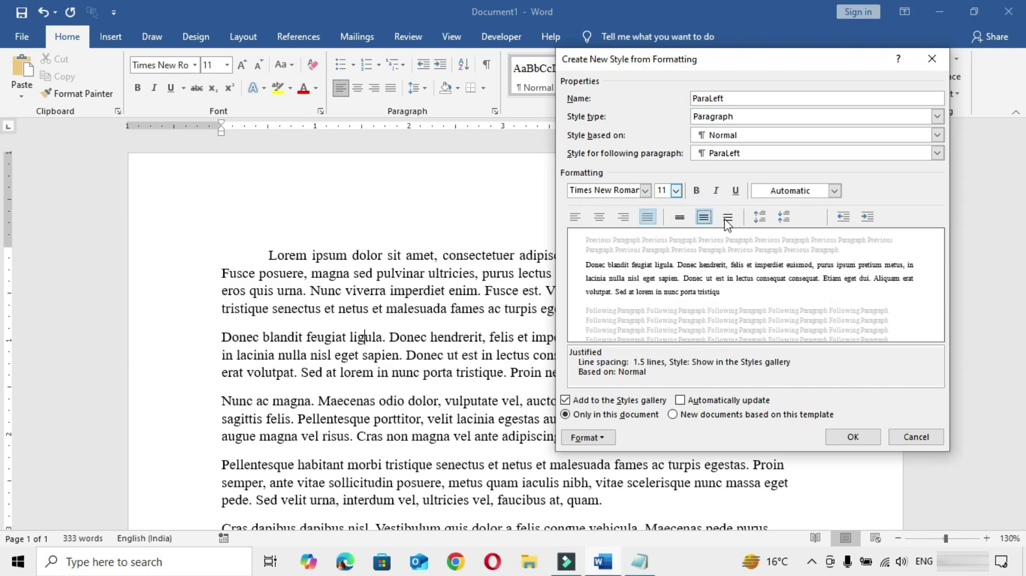
click(728, 217)
click(678, 218)
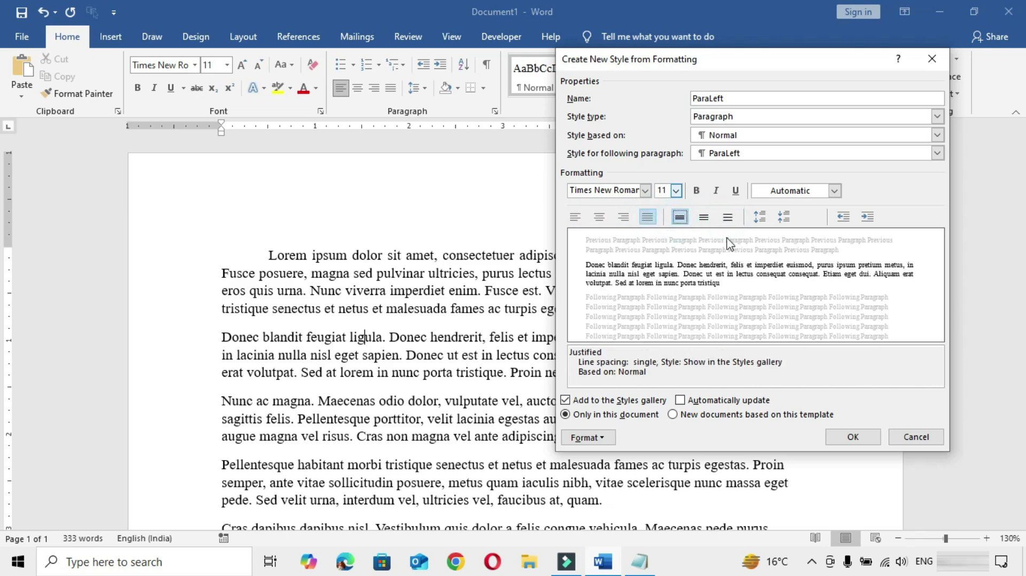
click(784, 218)
click(867, 218)
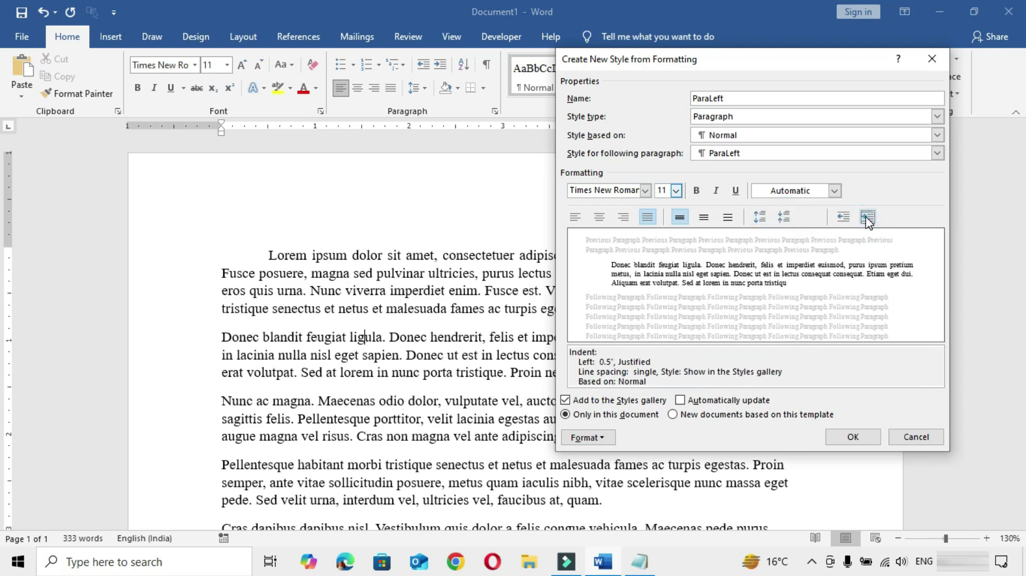
click(843, 218)
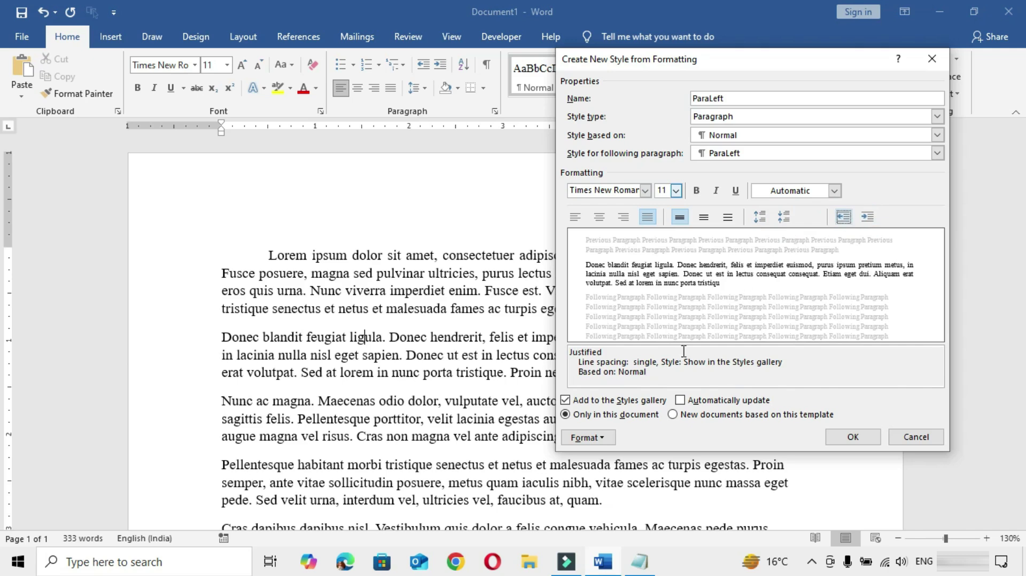
- Set the ParaLeft style's left indentation to 0.5" and its paragraph spacing to 12 pt before and 12 pt after
click(603, 439)
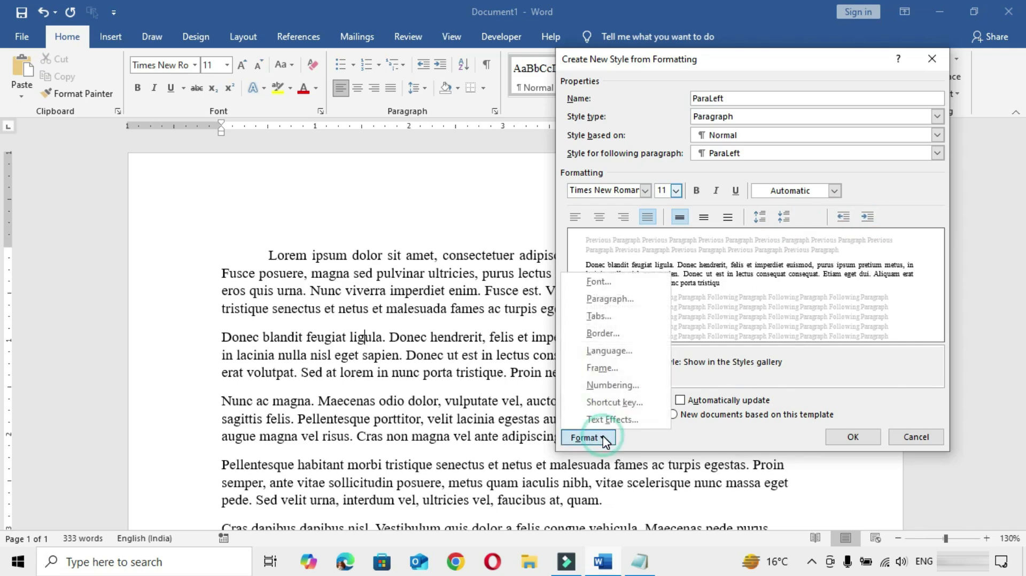
click(619, 300)
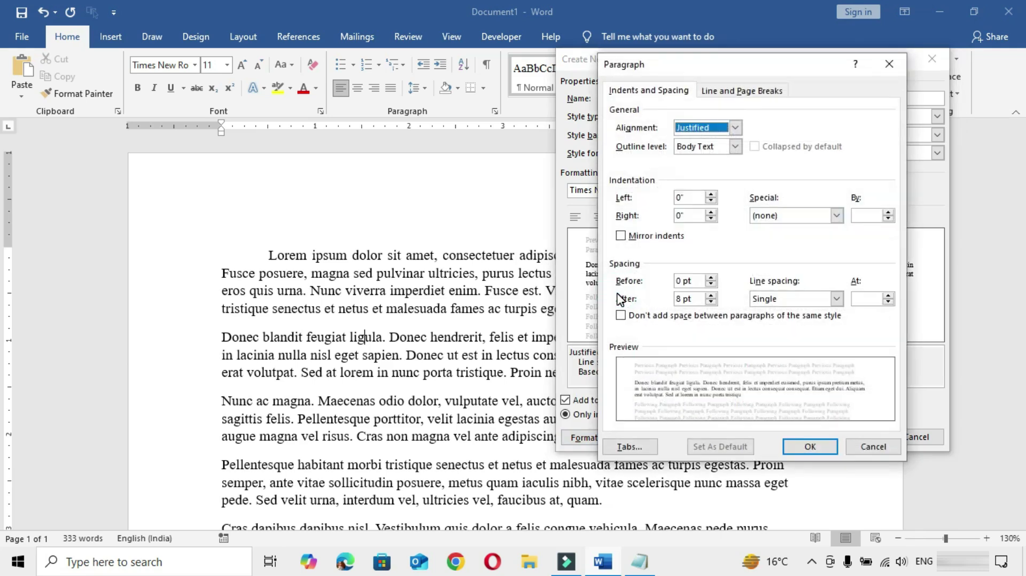
double_click(688, 198)
text(.)
key(Tab)
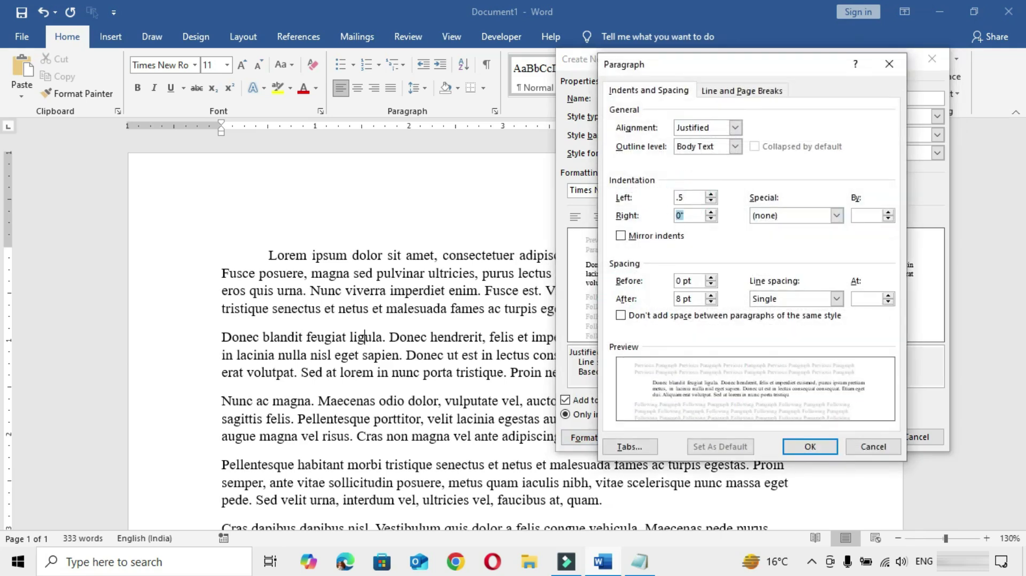
double_click(693, 281)
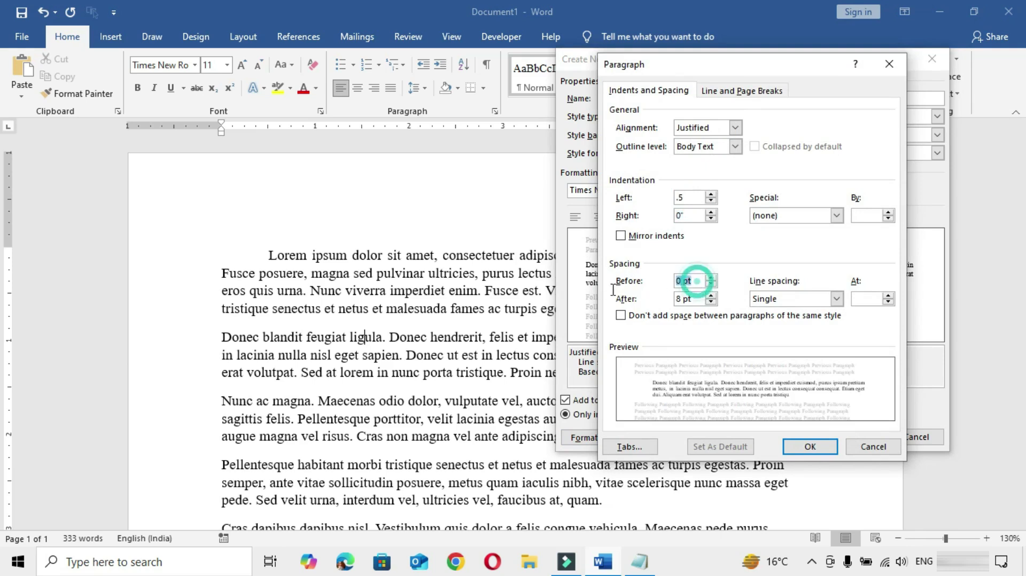
text(12)
key(Tab)
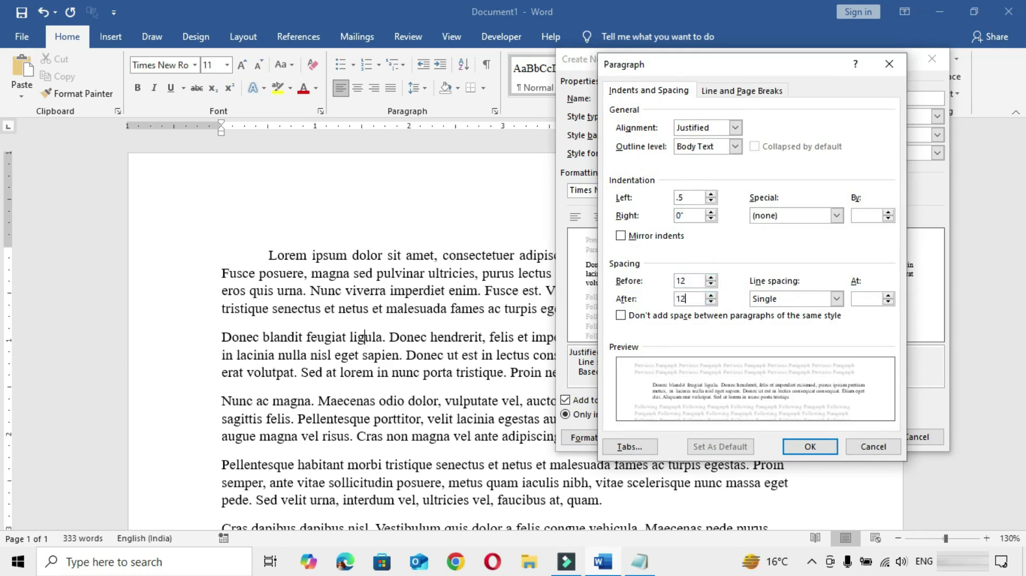
key(Tab)
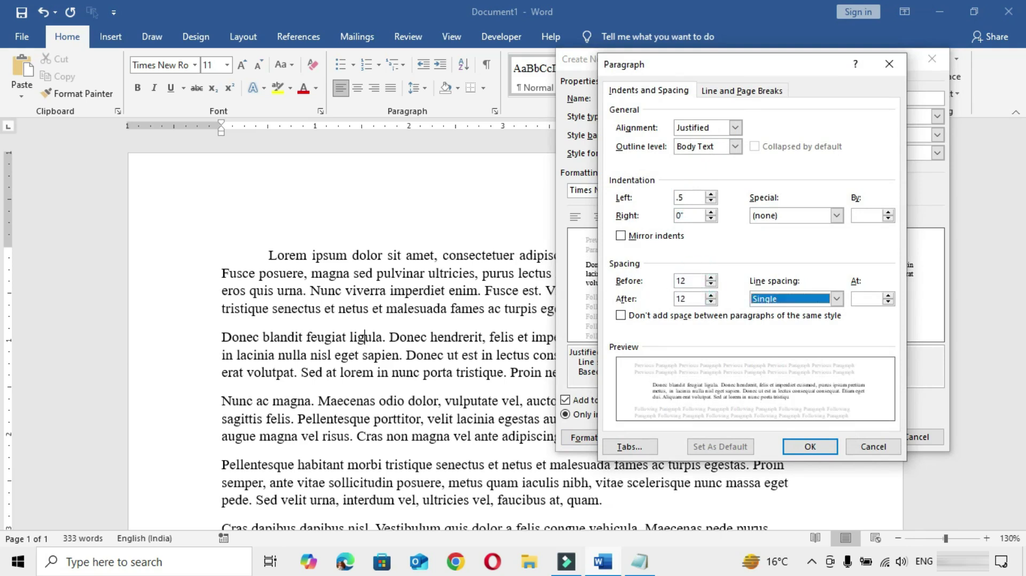
- Set the ParaLeft style's line spacing to Multiple at 1.25 and accept the paragraph settings
click(836, 298)
click(784, 362)
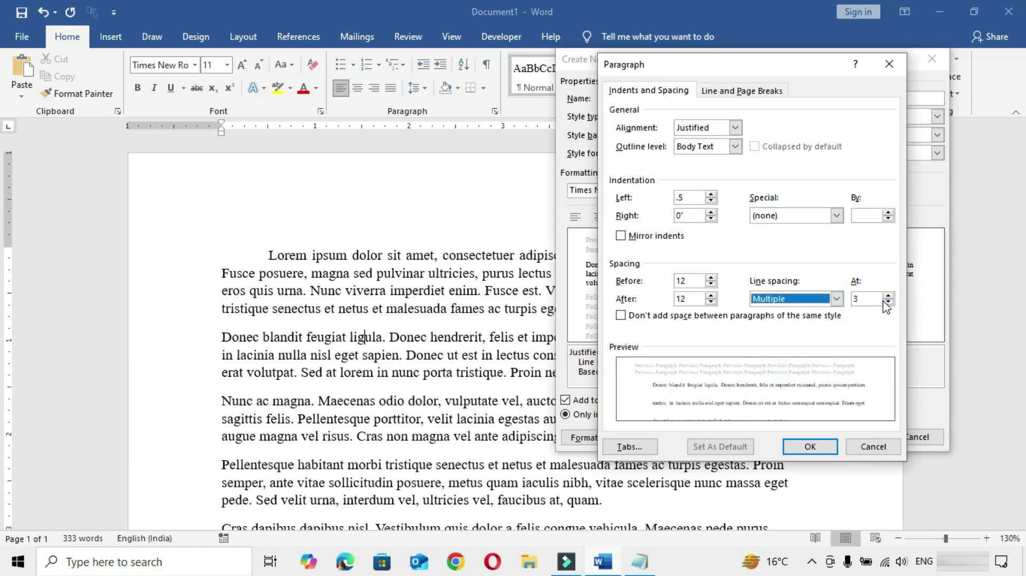
double_click(858, 299)
text(1.25)
click(810, 447)
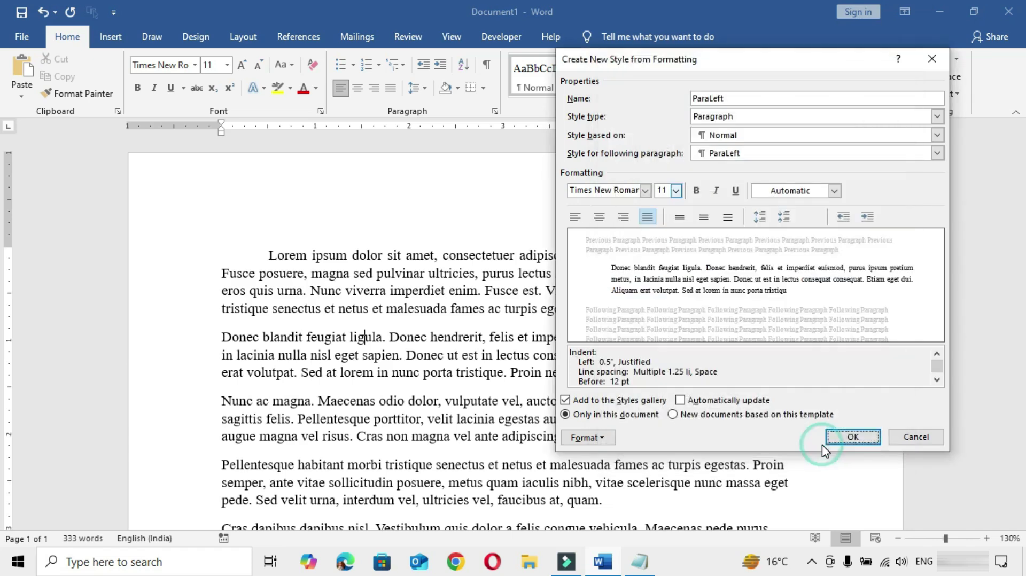
- Add light blue 1 pt borders above and below the paragraph to the ParaLeft style
click(601, 439)
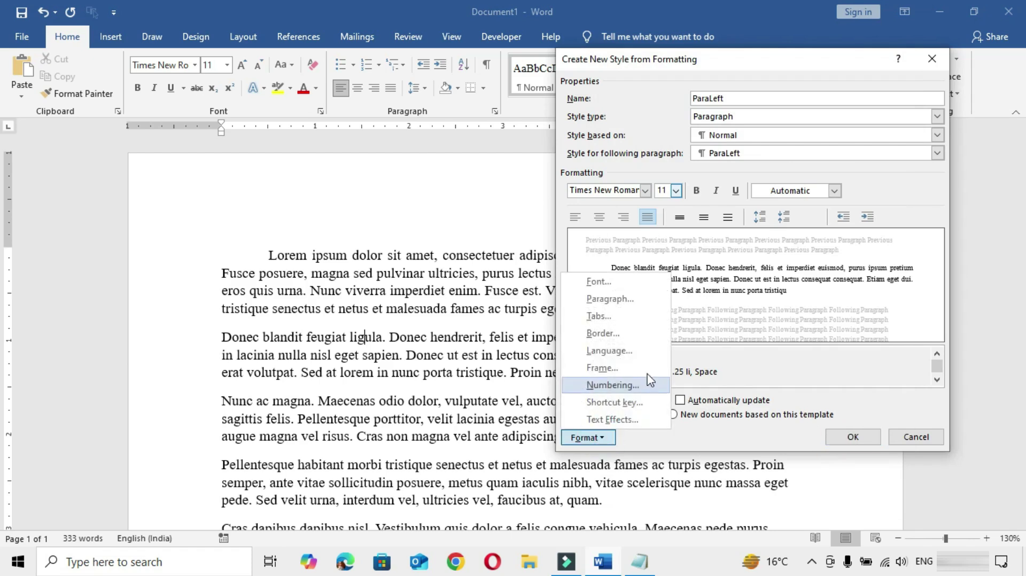
click(603, 333)
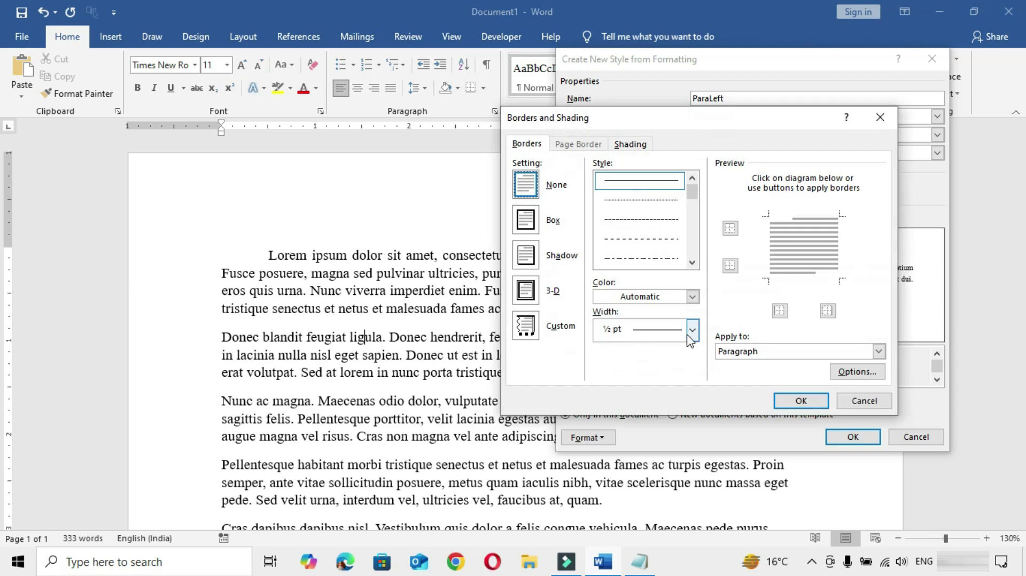
click(693, 331)
click(661, 411)
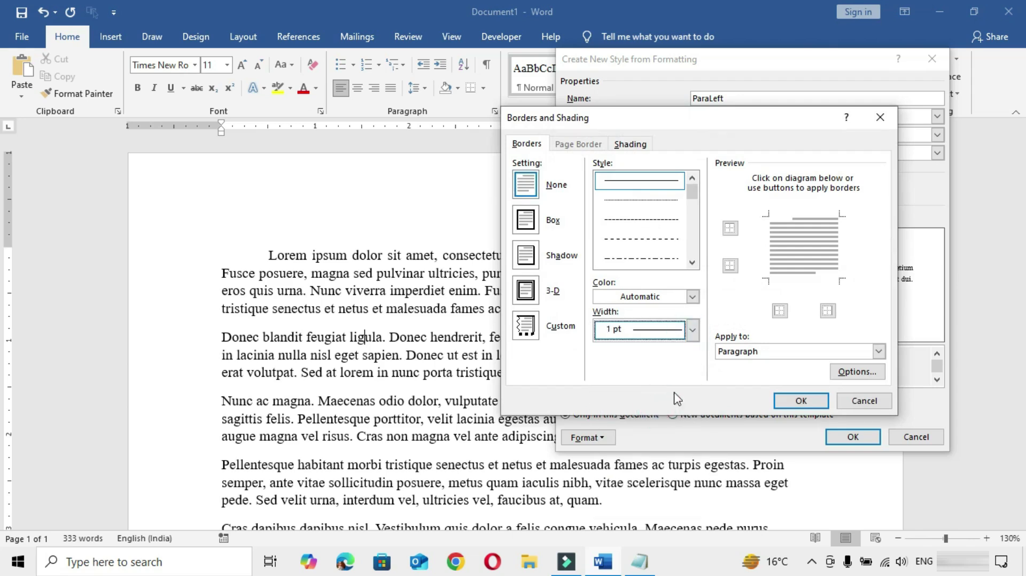
click(693, 297)
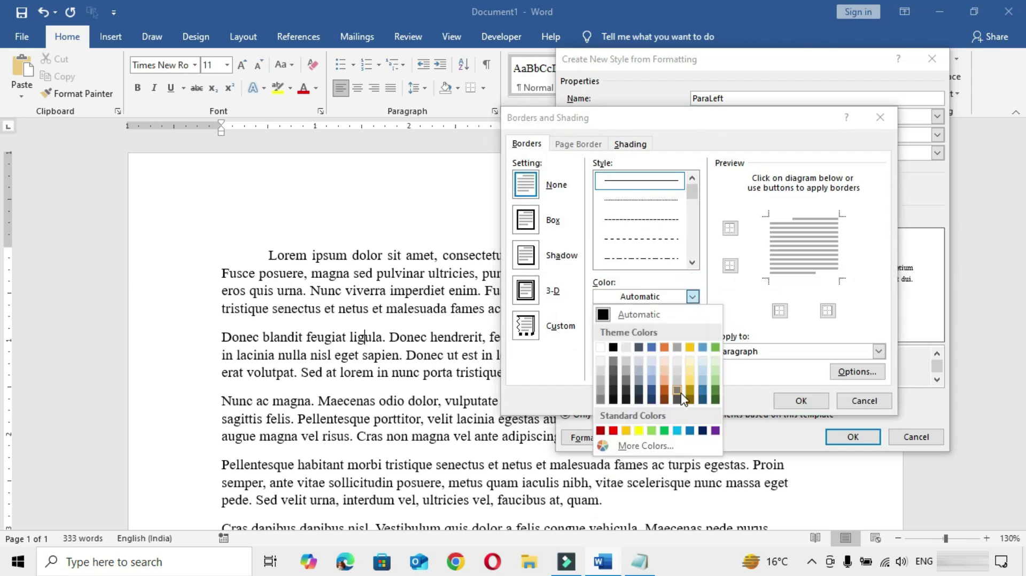
click(678, 431)
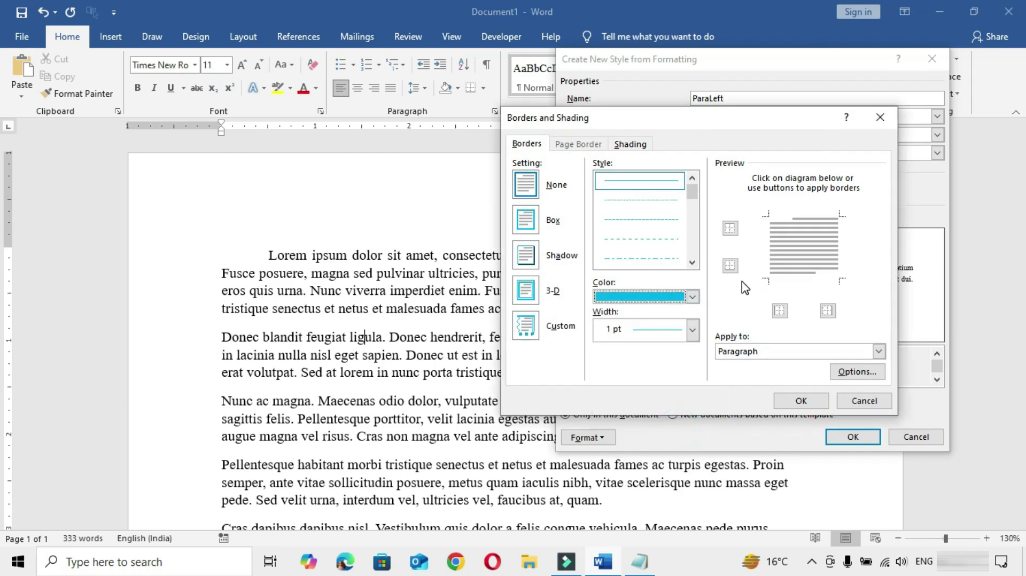
click(731, 229)
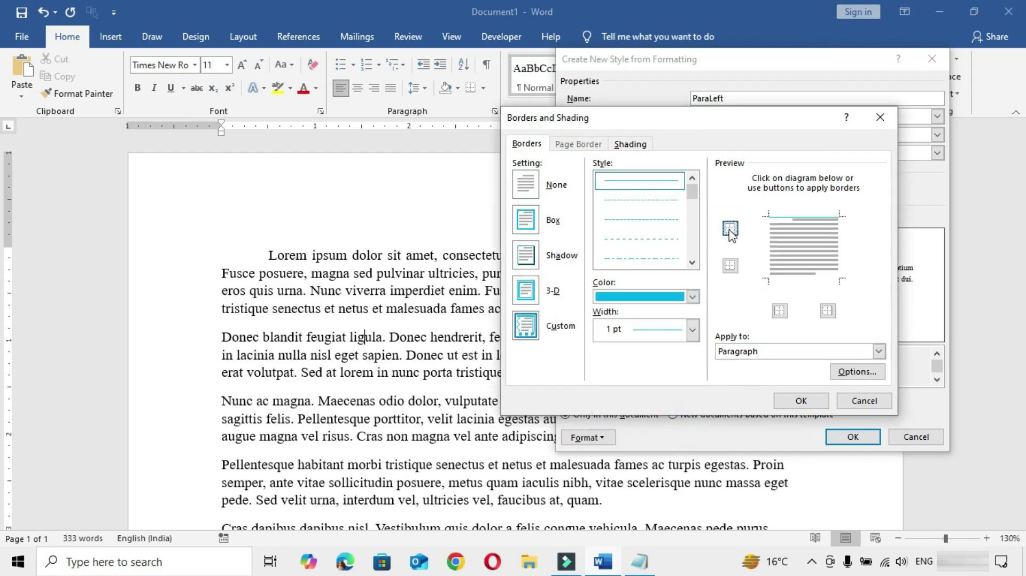
click(730, 267)
click(805, 402)
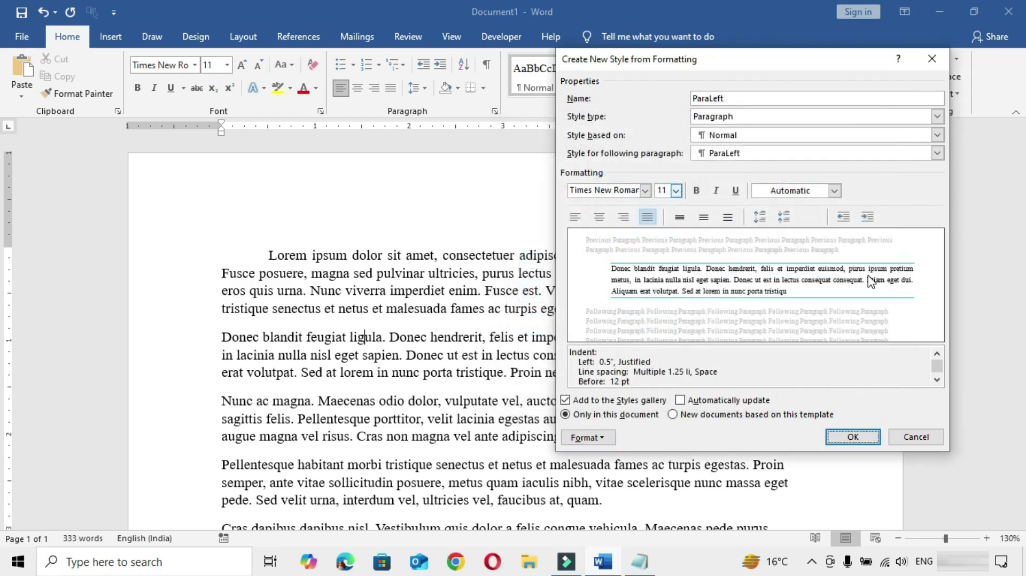
- Create the ParaLeft style with automatic updating enabled, and apply it to the fourth paragraph, beginning "Pellentesque habitant"
click(680, 401)
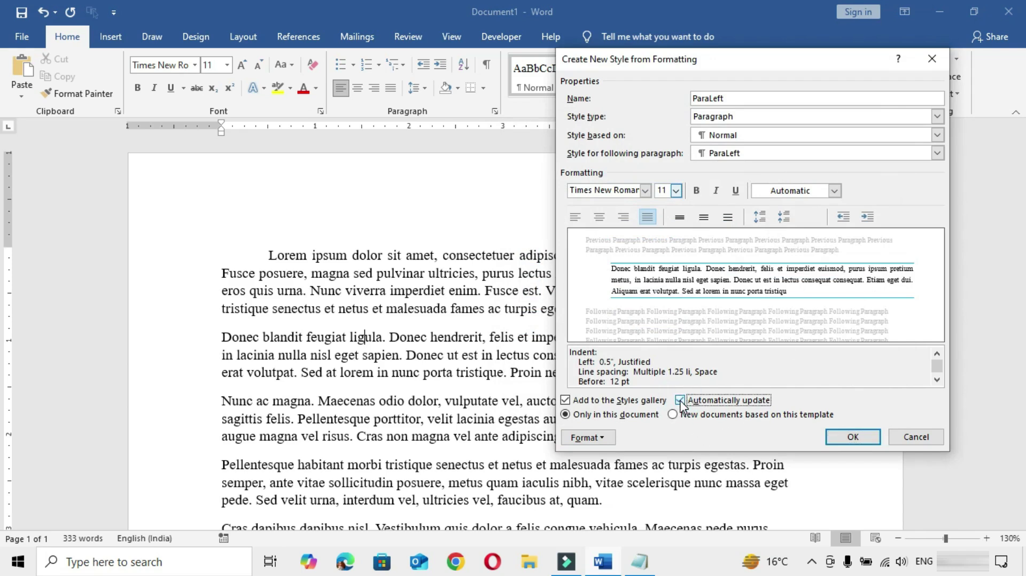
click(853, 438)
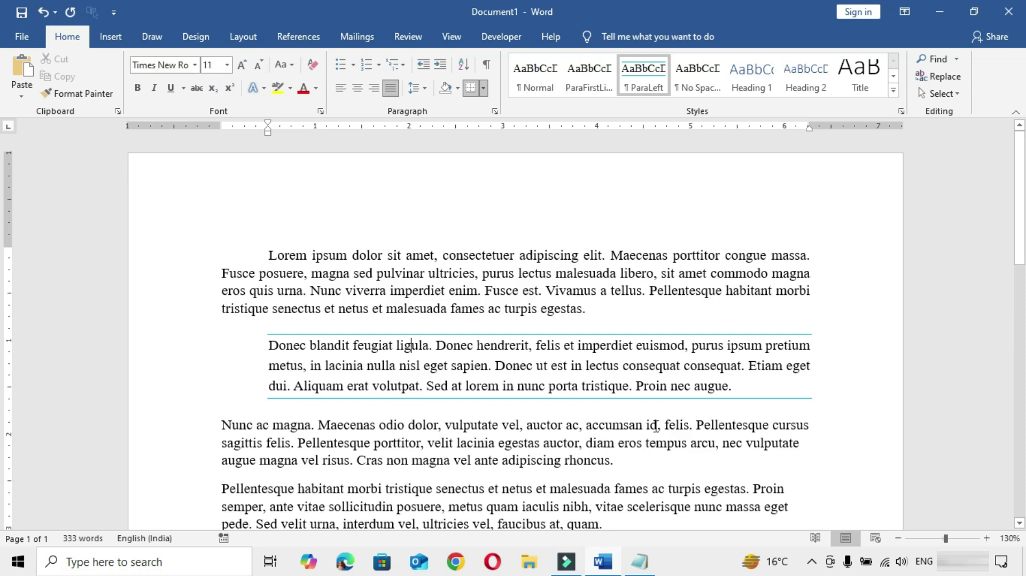
scroll(655, 426, down, 3)
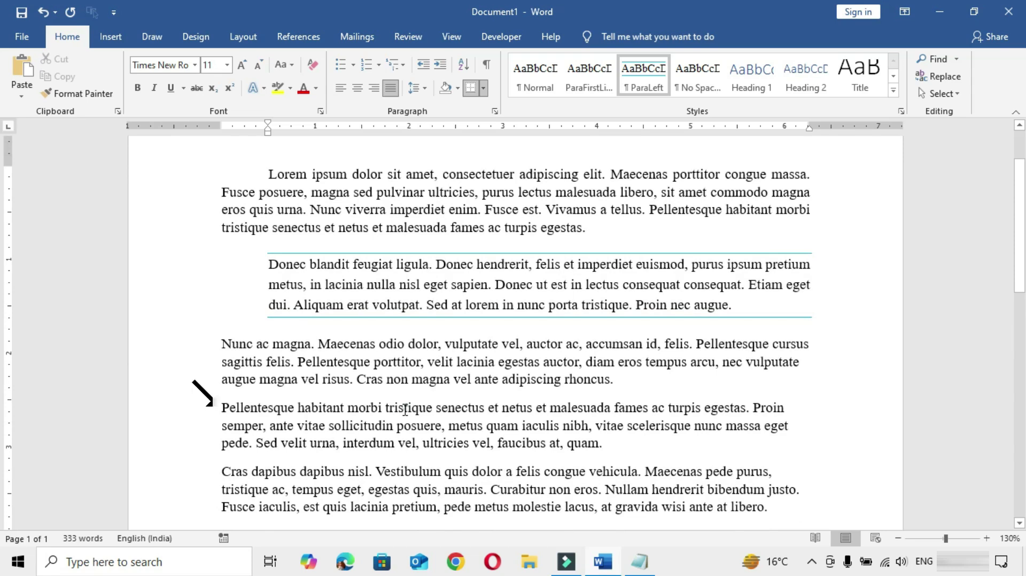
click(404, 409)
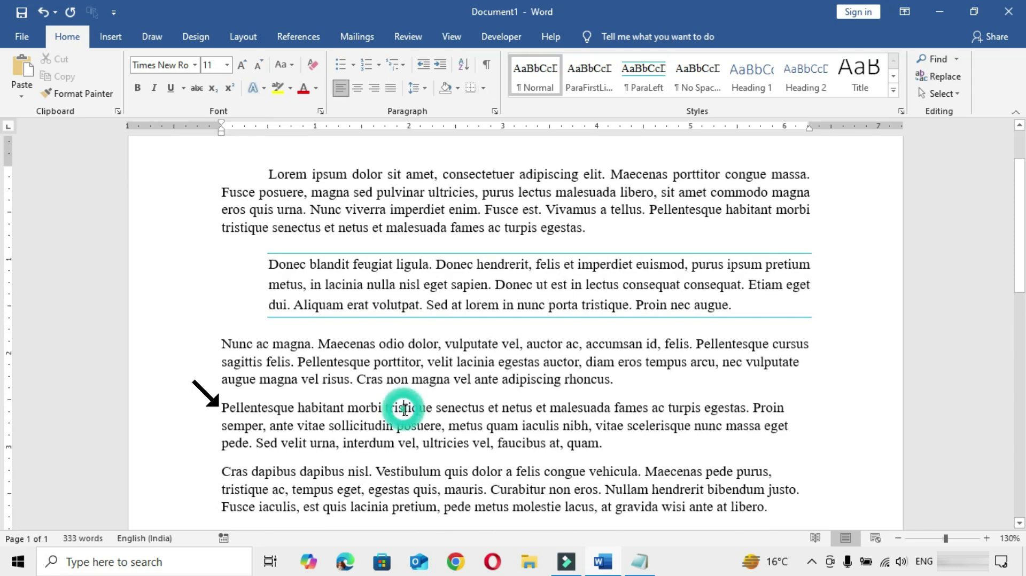
click(643, 75)
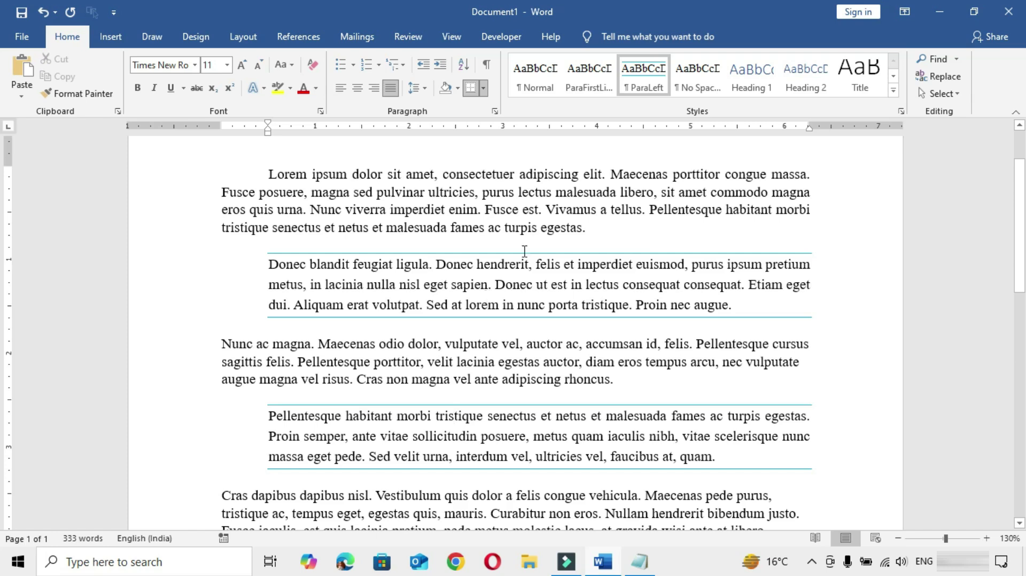
- Modify the ParaLeft style to use a gray Text 1 tint as its font color
right_click(636, 79)
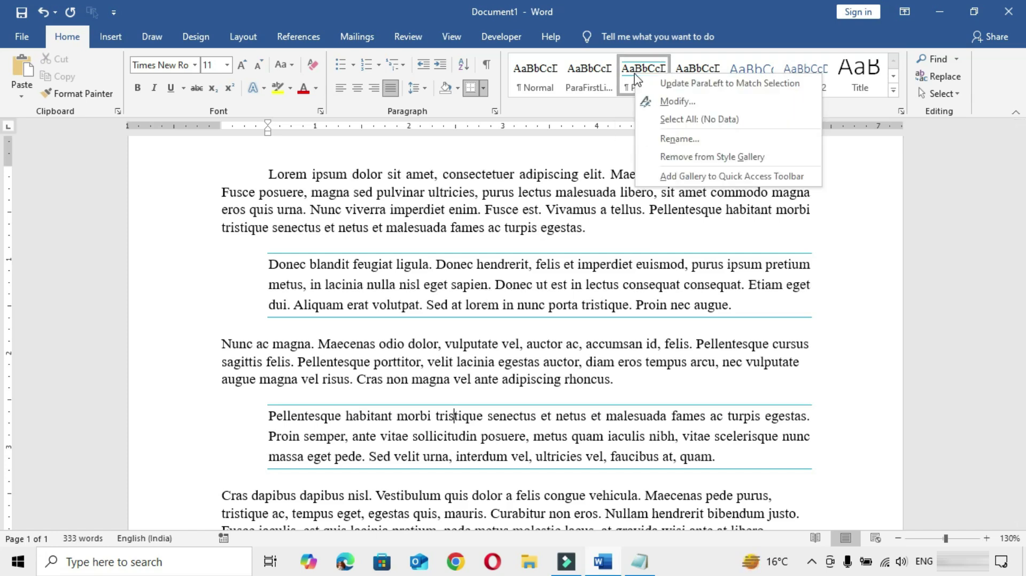
click(665, 101)
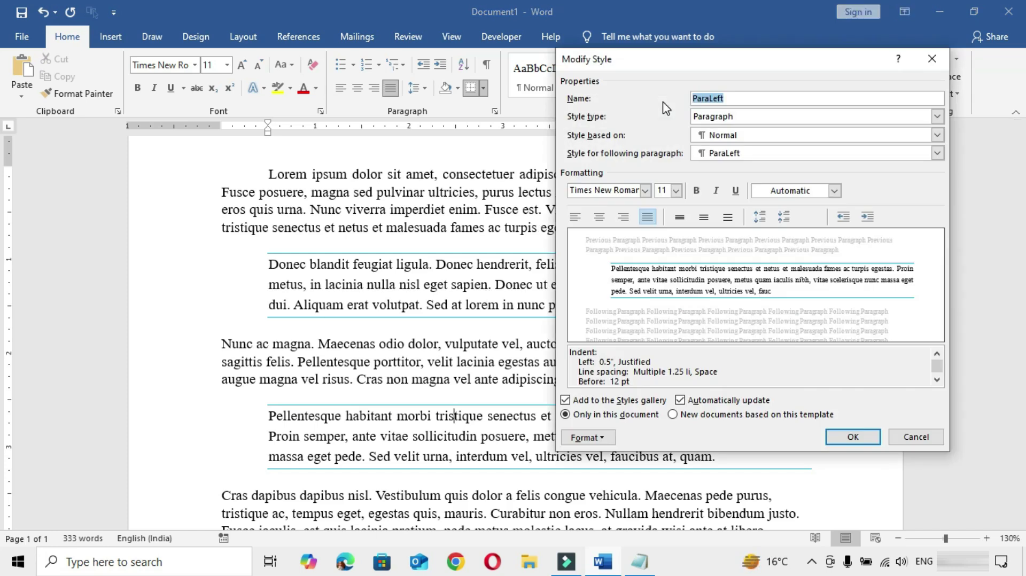
click(834, 191)
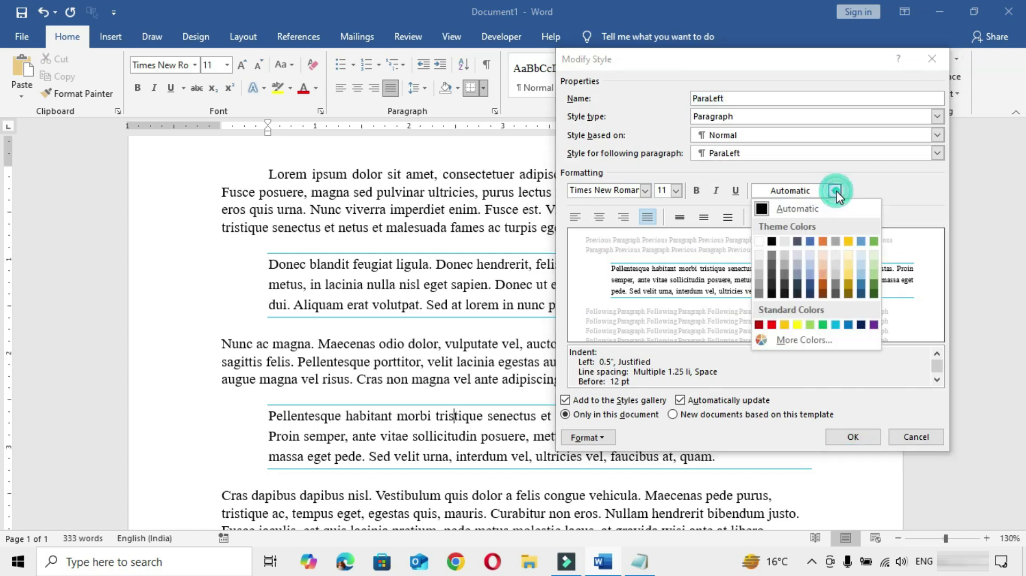
click(769, 255)
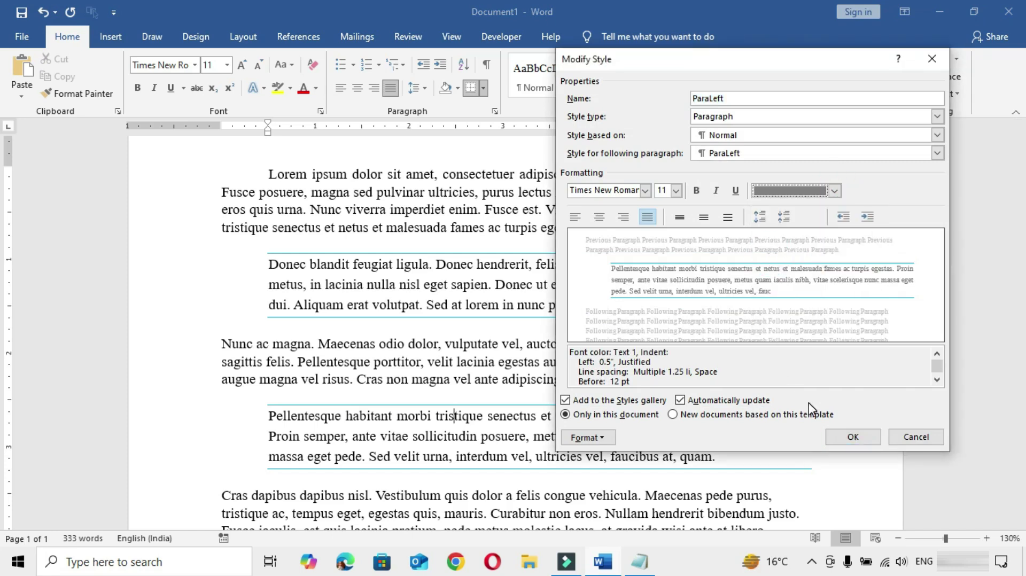
click(853, 437)
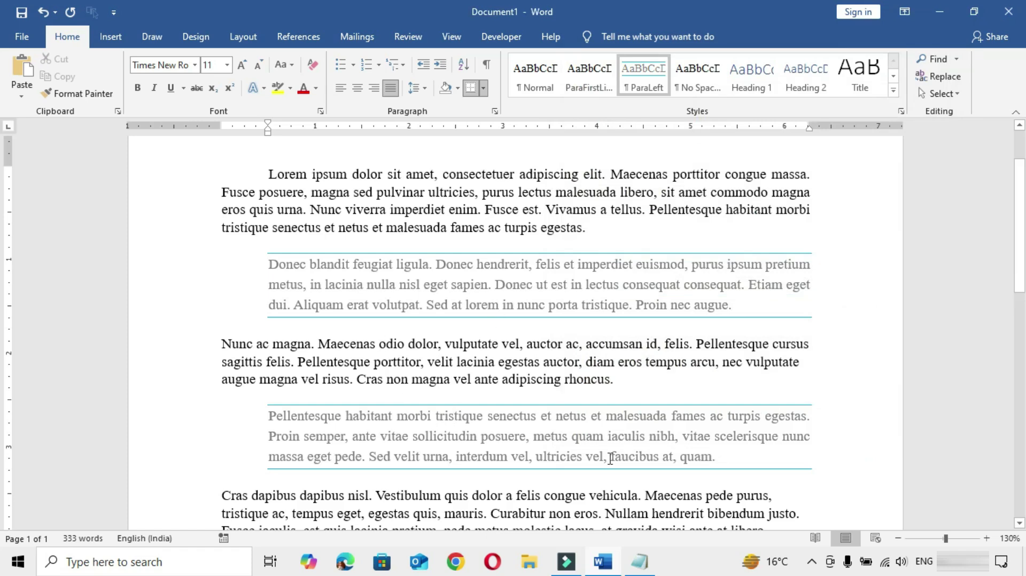
- Place the cursor in the third paragraph, beginning "Nunc ac magna", and show the full list of styles in a narrowed Styles pane
click(394, 347)
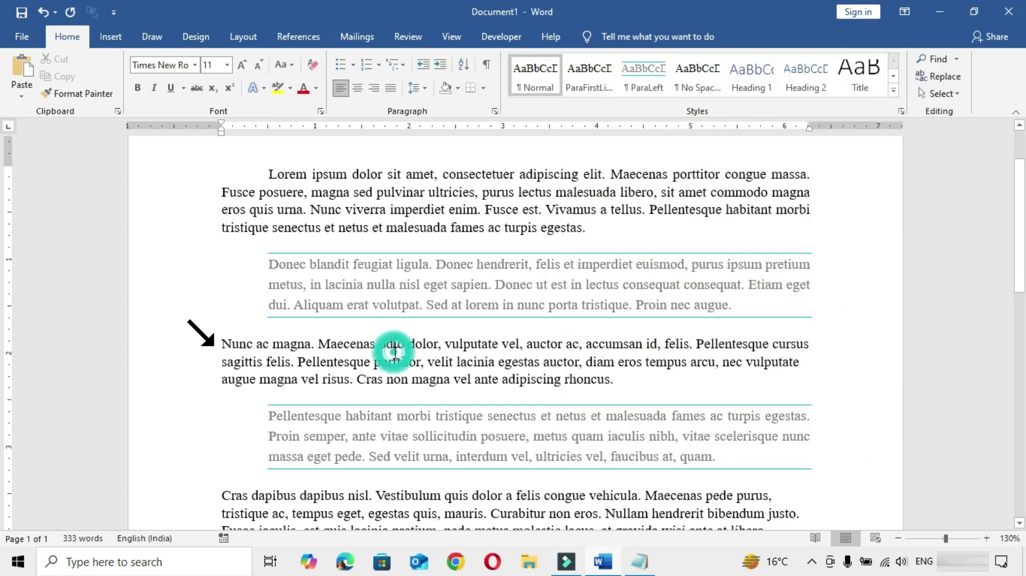
click(901, 111)
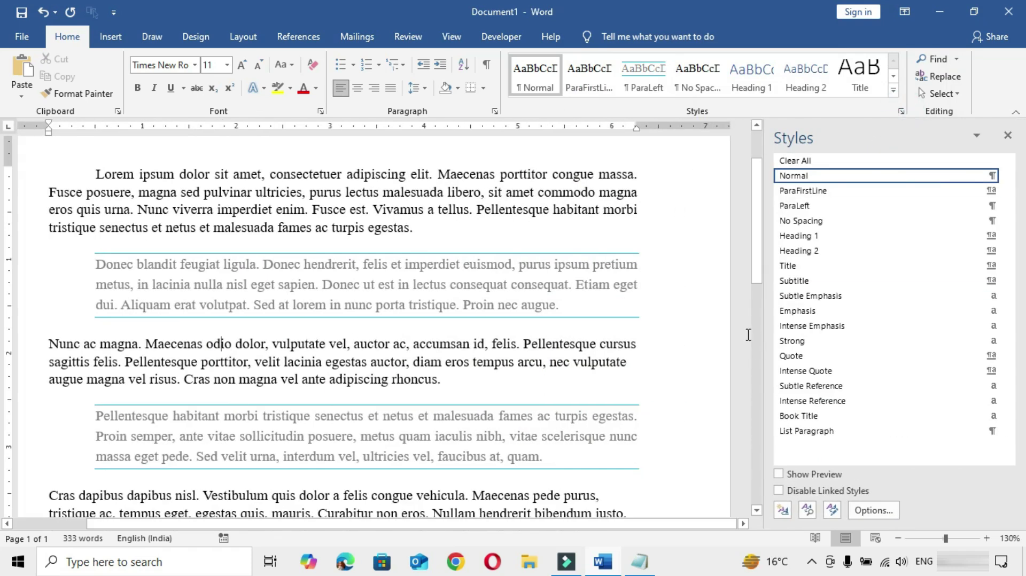
drag(765, 327, 883, 327)
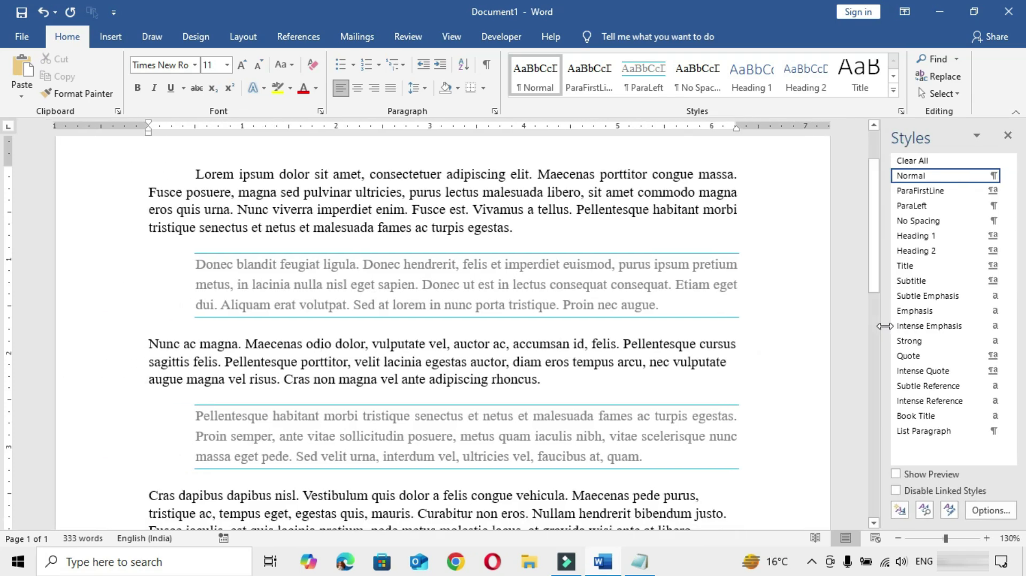
click(894, 91)
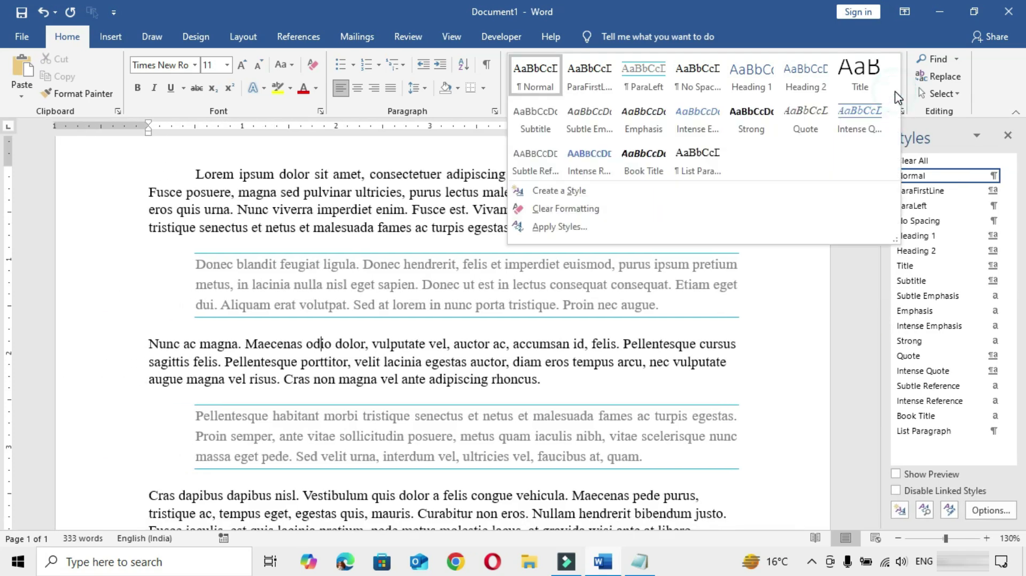
click(815, 305)
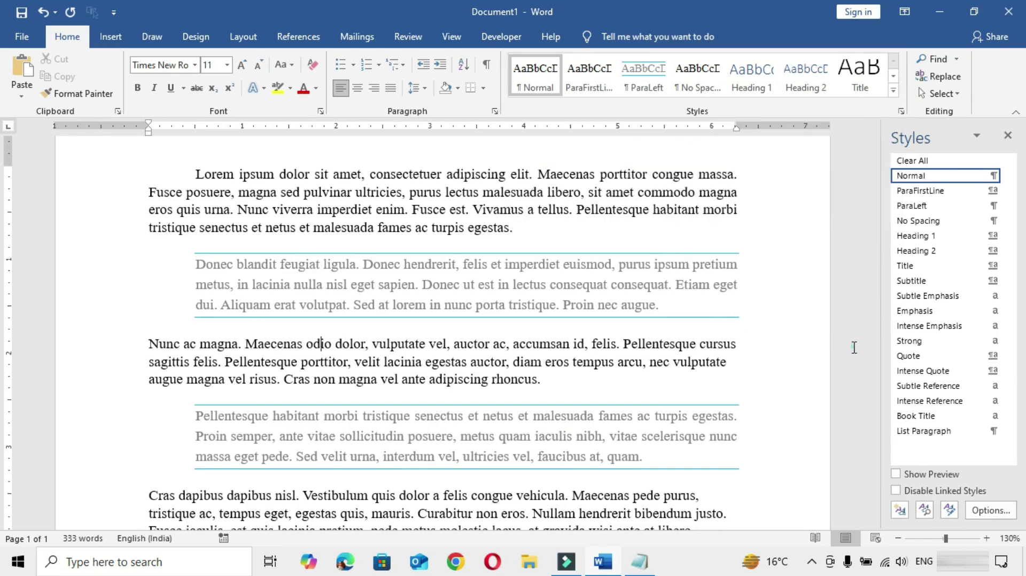
- Create a centered paragraph style named ParaCenter with automatic updating enabled for the third paragraph
click(900, 512)
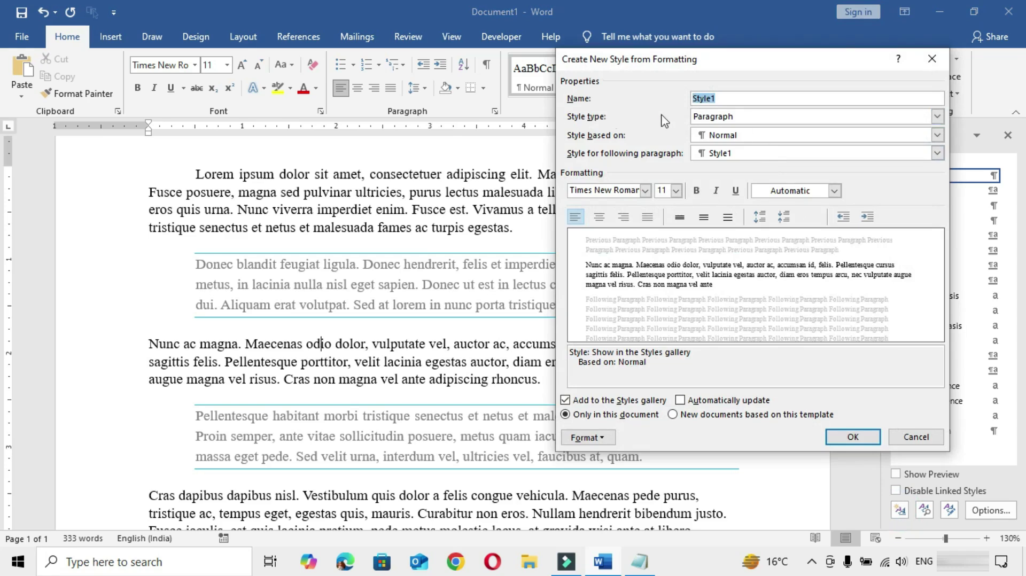
text(ParaCenter)
click(774, 119)
click(748, 130)
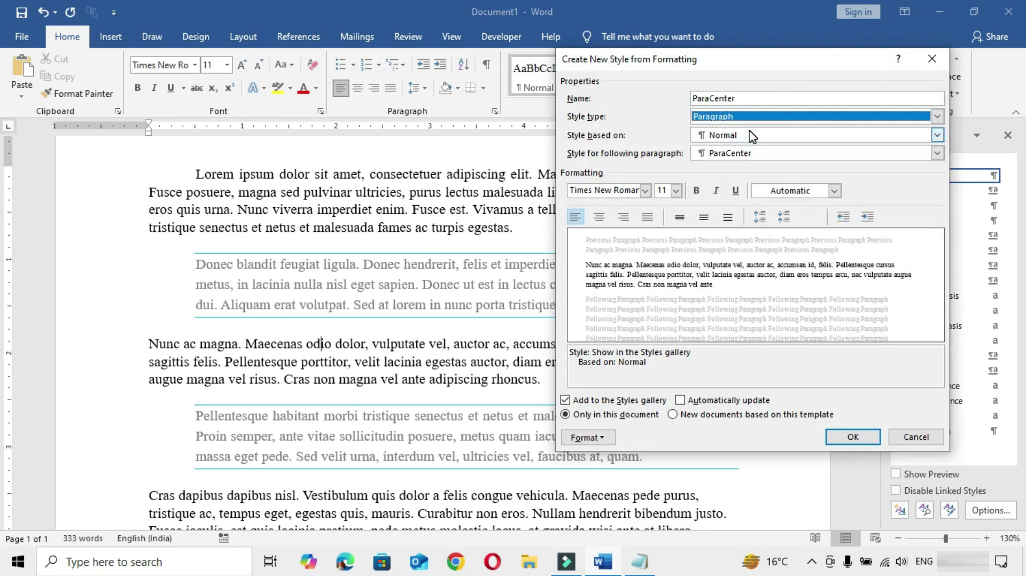
click(600, 217)
click(680, 400)
click(853, 437)
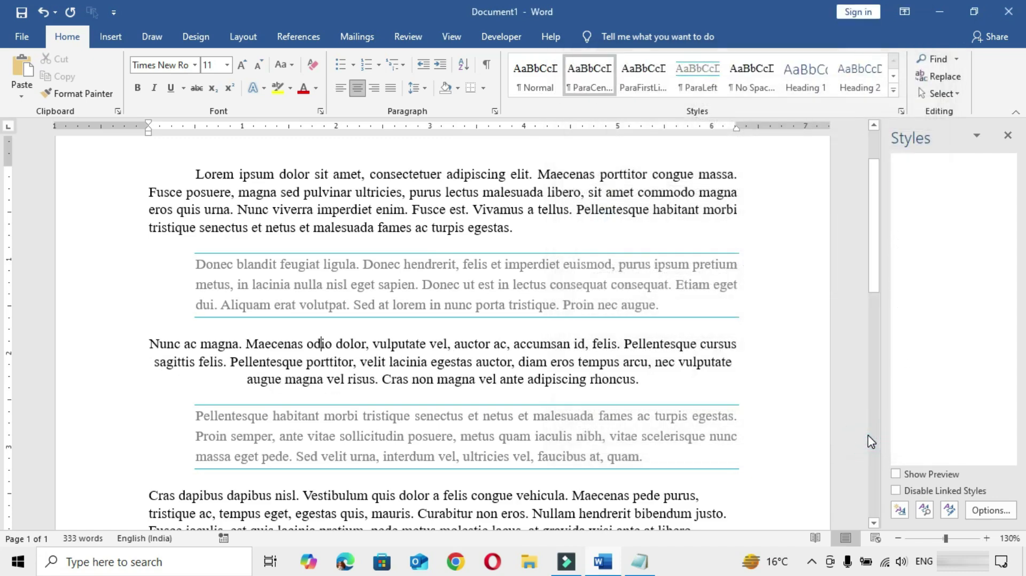
- Start a new justified paragraph style named ParaQuote from the fifth paragraph, beginning "Cras dapibus"
scroll(639, 426, down, 3)
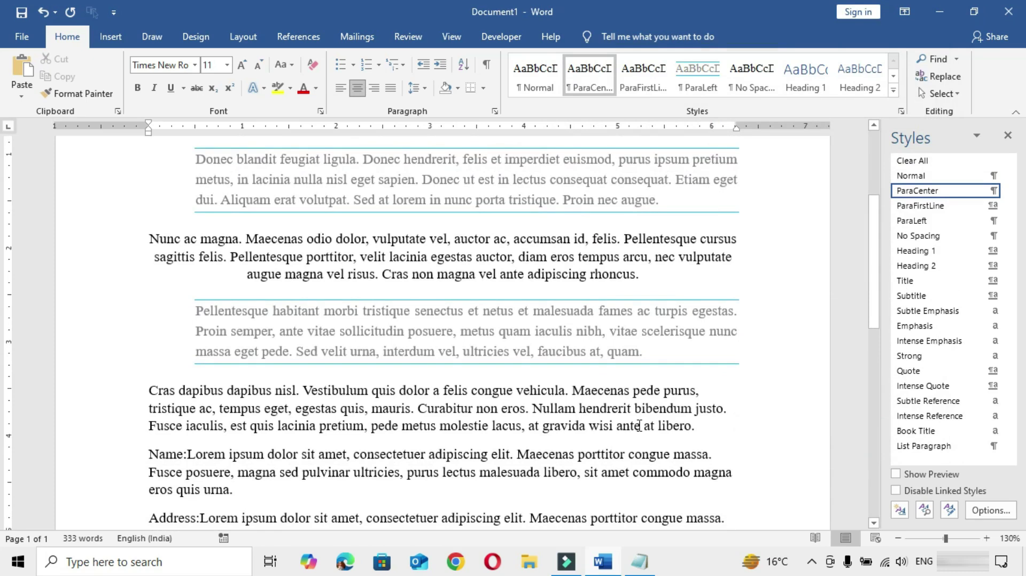
click(419, 398)
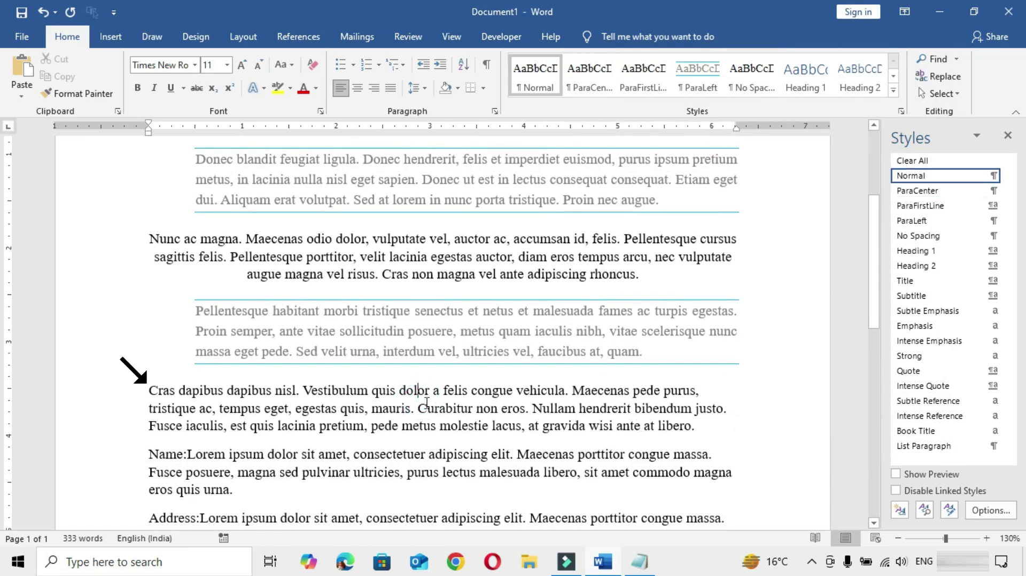
click(901, 512)
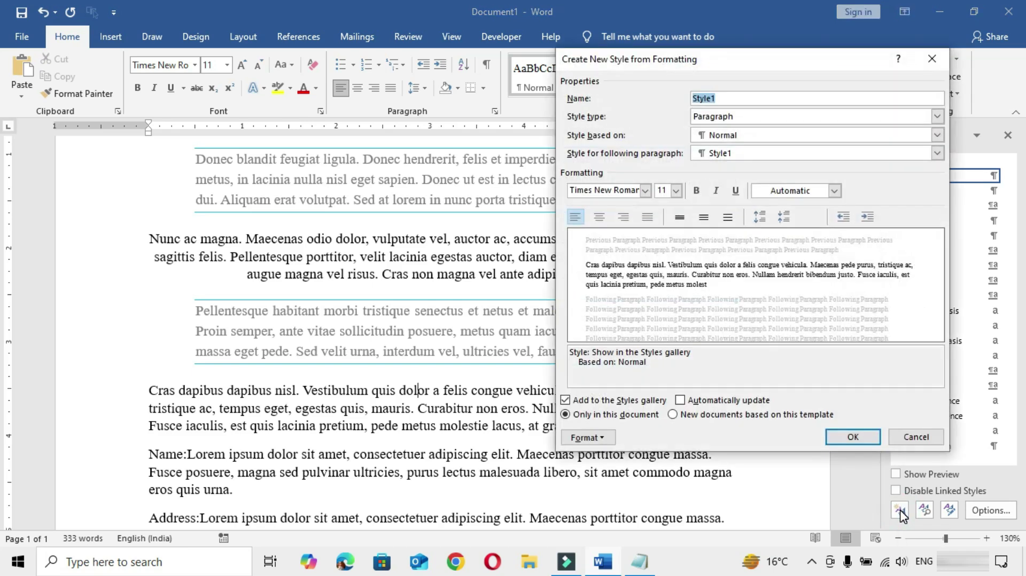
text(ParaQuote)
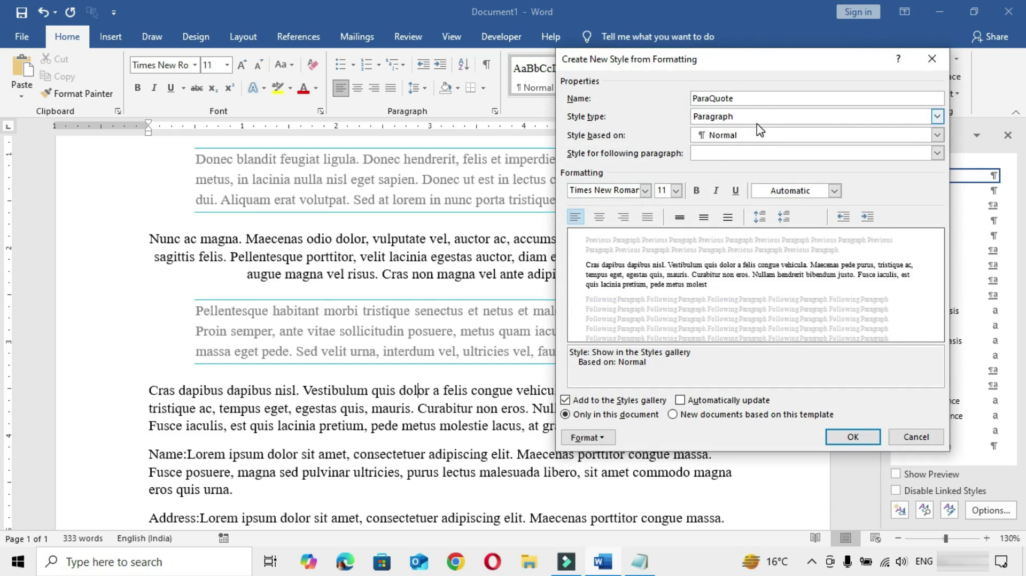
click(740, 116)
click(740, 122)
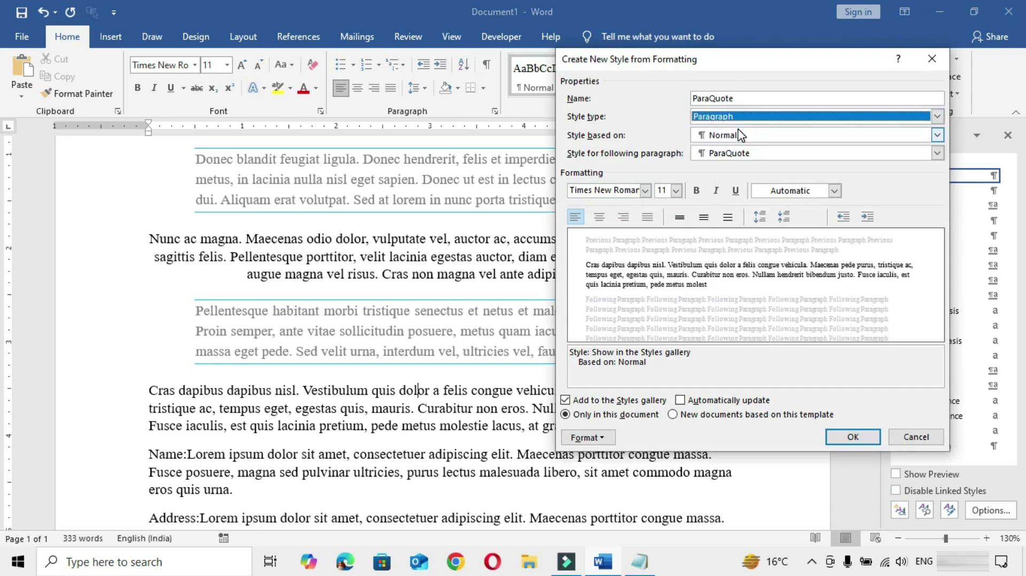
click(648, 217)
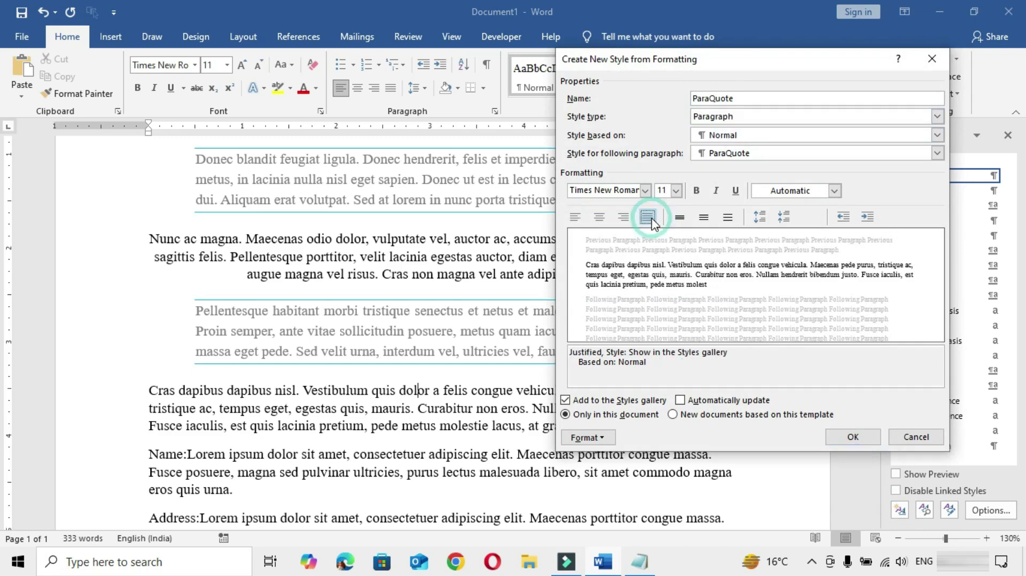
- Add a light blue 2 ¼ pt left border to the ParaQuote style and create it with automatic updating enabled
click(588, 437)
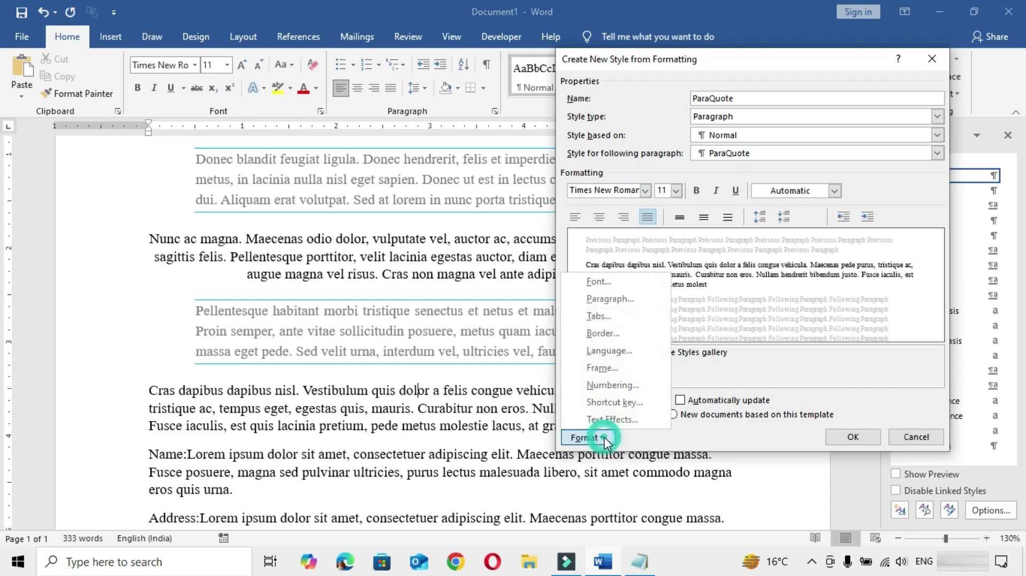
click(628, 333)
click(693, 330)
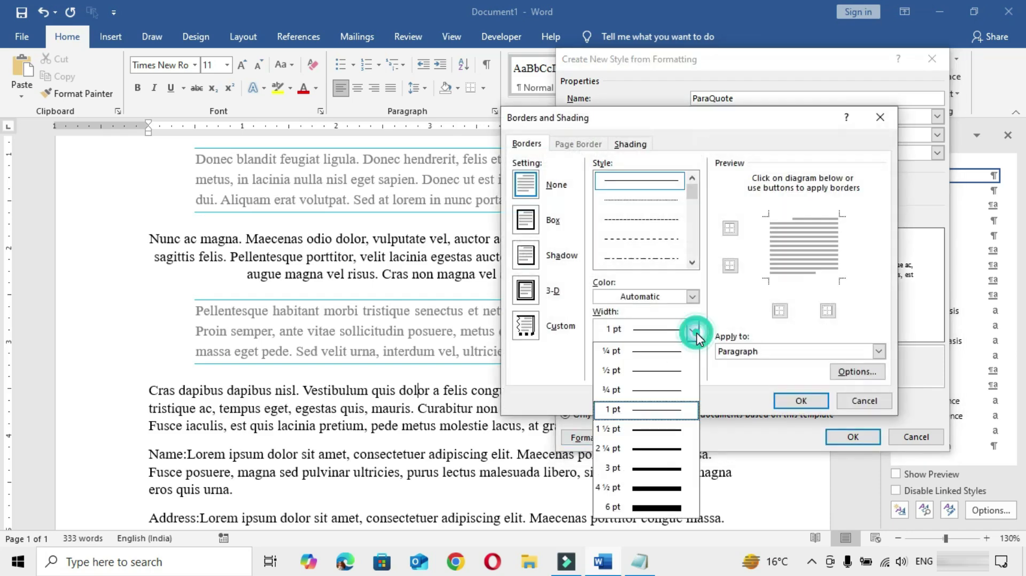
click(649, 454)
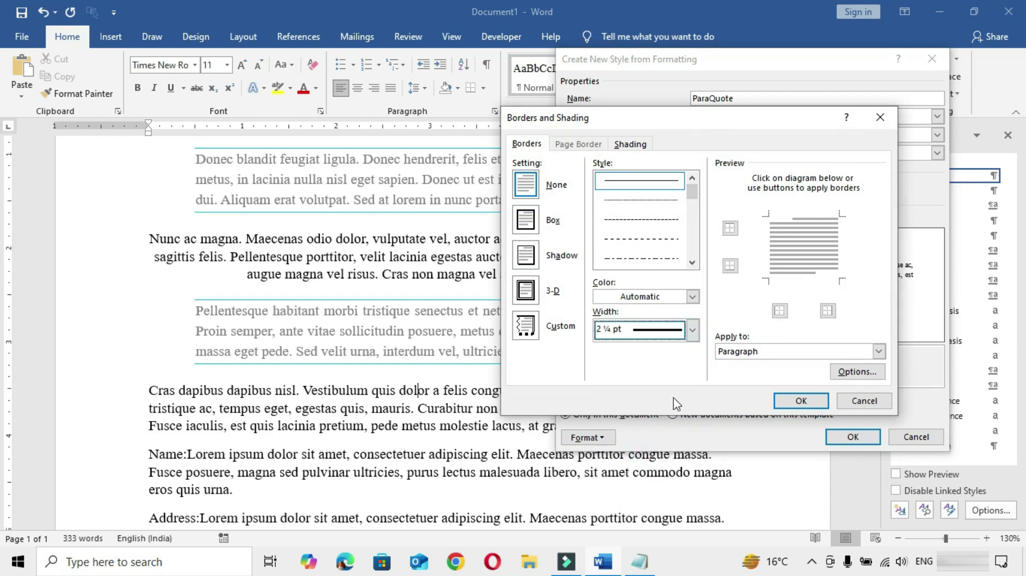
click(692, 296)
click(677, 431)
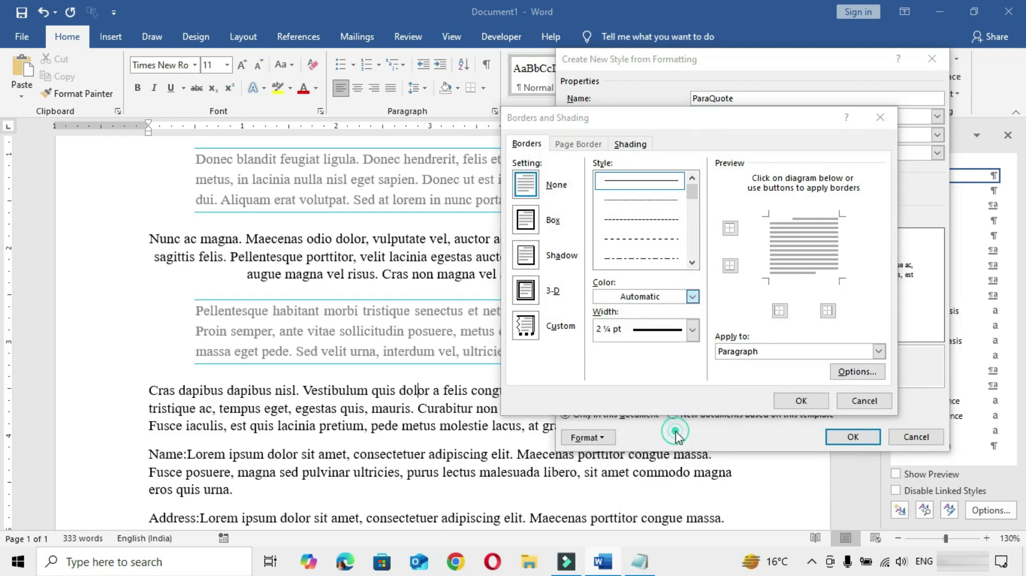
click(781, 313)
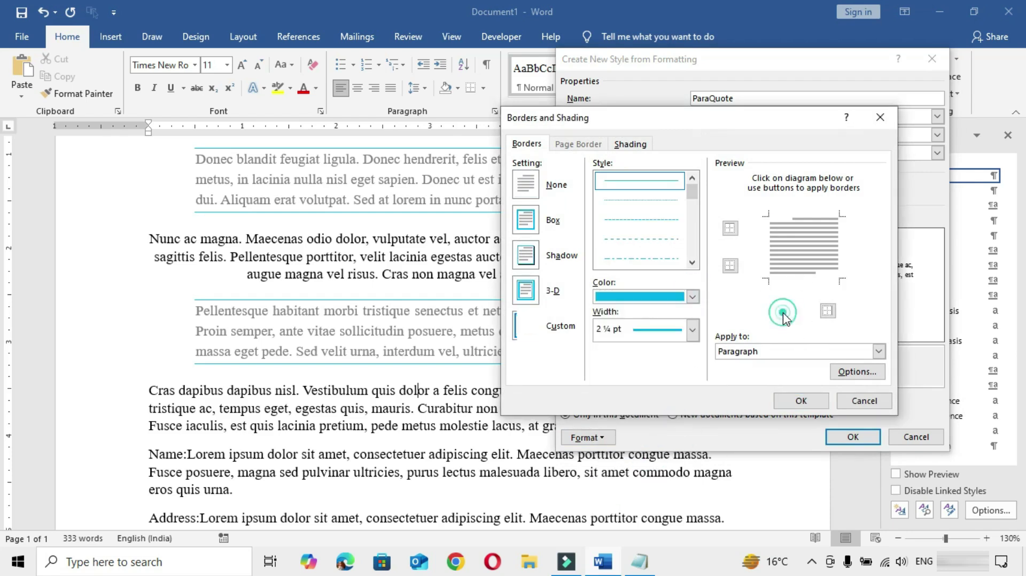
click(802, 400)
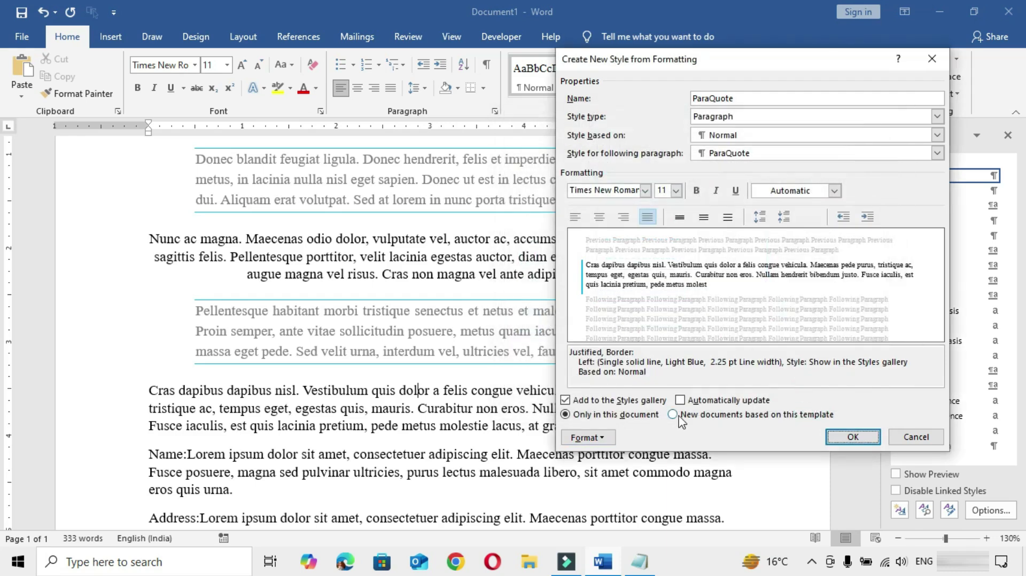
click(680, 400)
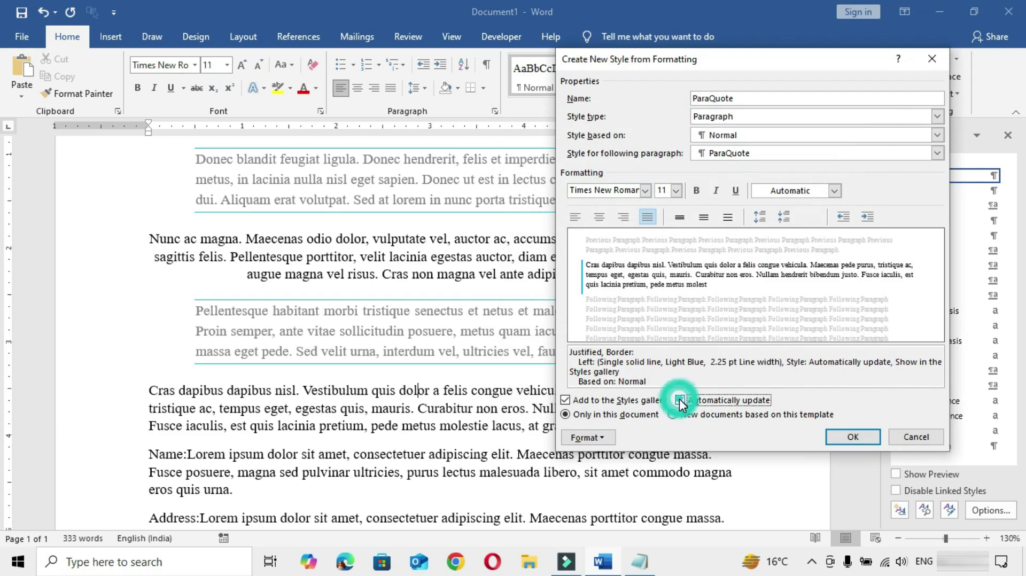
click(853, 439)
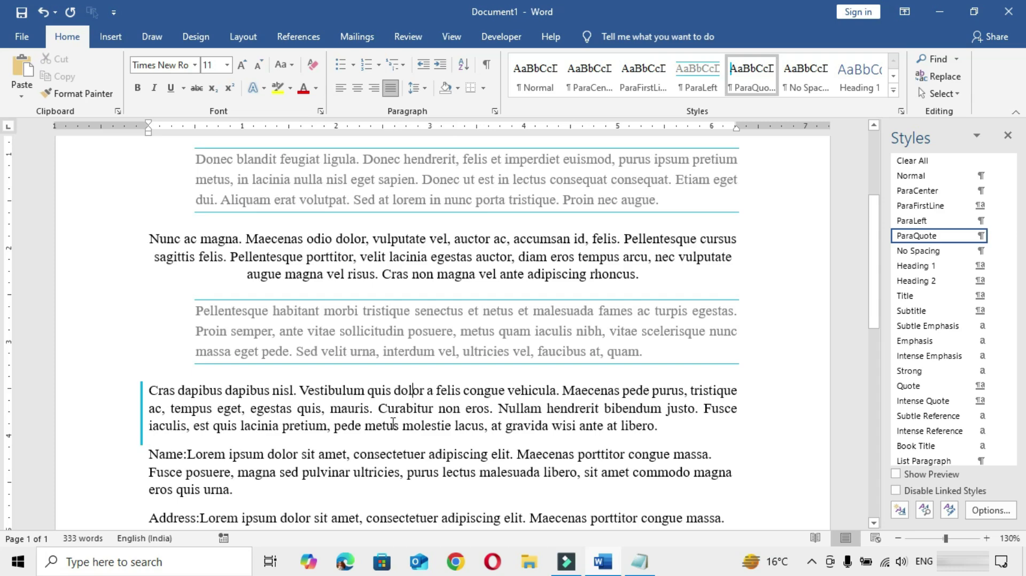
- Modify the ParaQuote style to set its spacing after the paragraph to 0
click(997, 241)
click(855, 272)
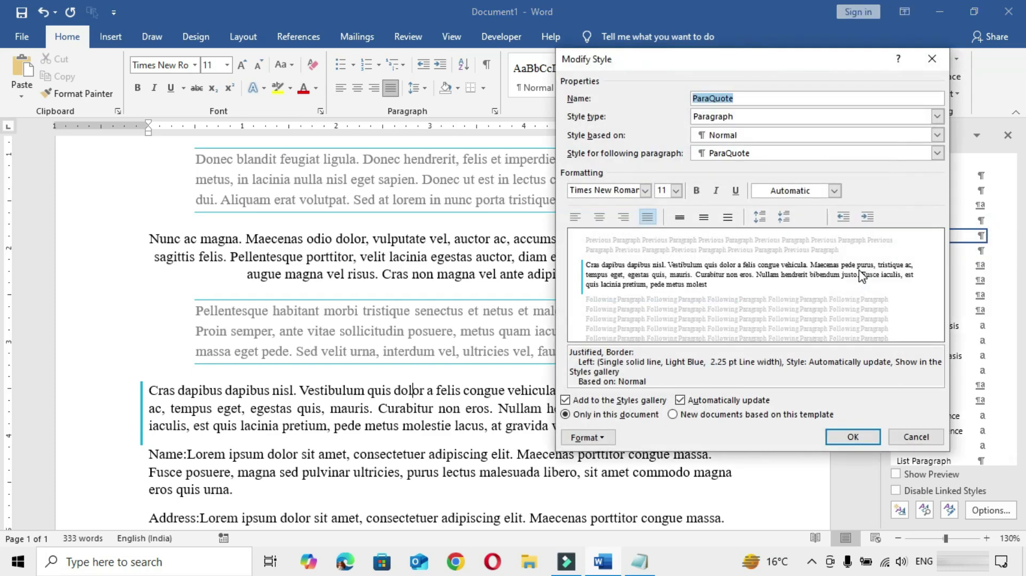
click(588, 437)
click(625, 302)
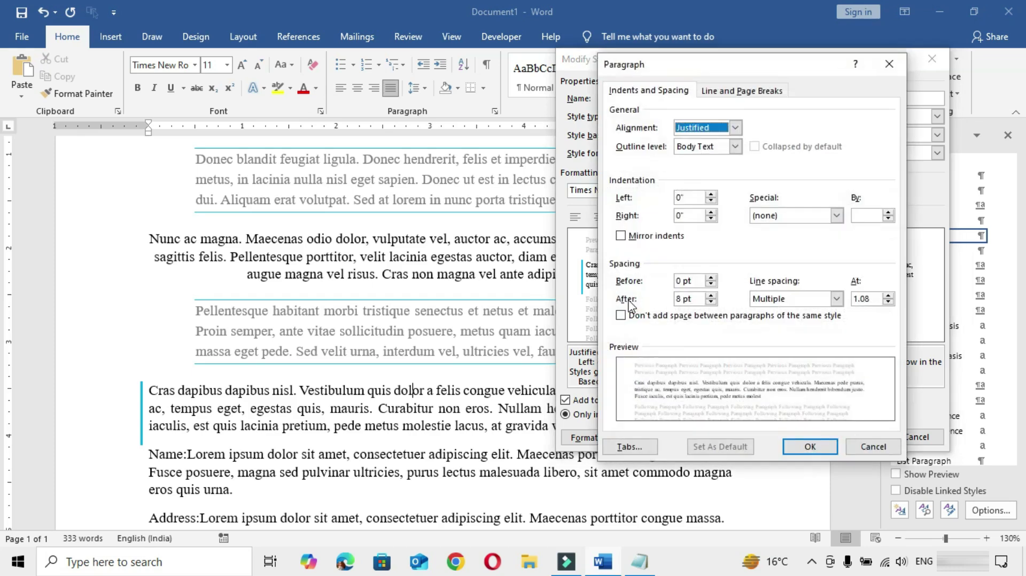
double_click(687, 299)
text(0)
key(Tab)
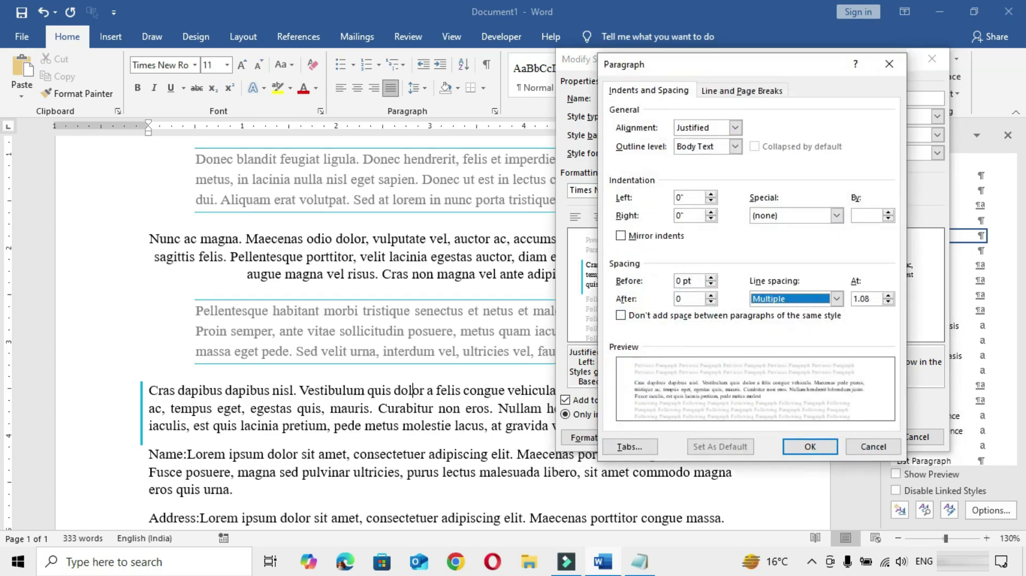
click(810, 447)
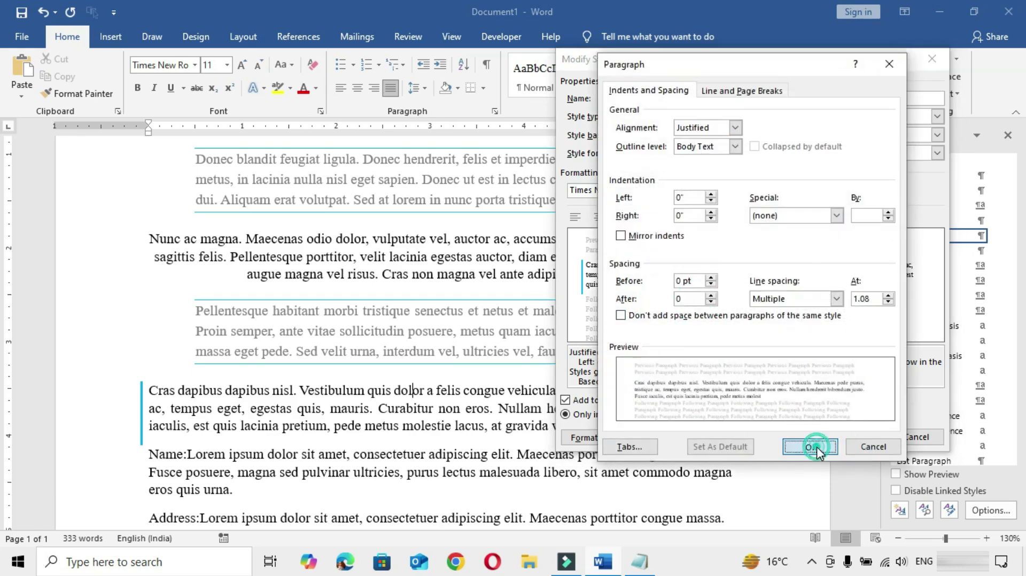
click(853, 437)
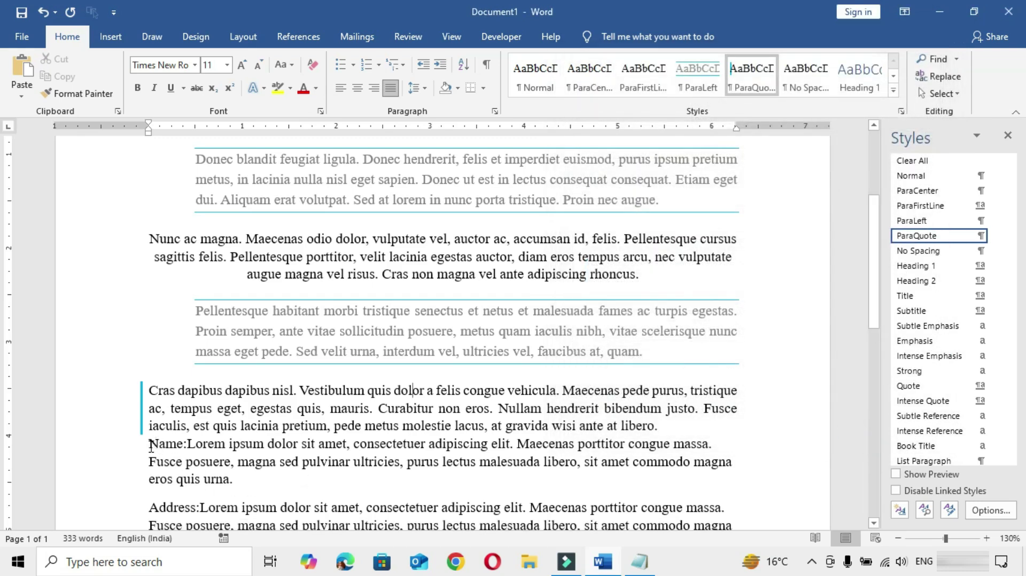
- Insert an empty paragraph before the "Name:" paragraph, and place the cursor in the fourth paragraph, beginning "Pellentesque habitant"
click(149, 445)
key(Return)
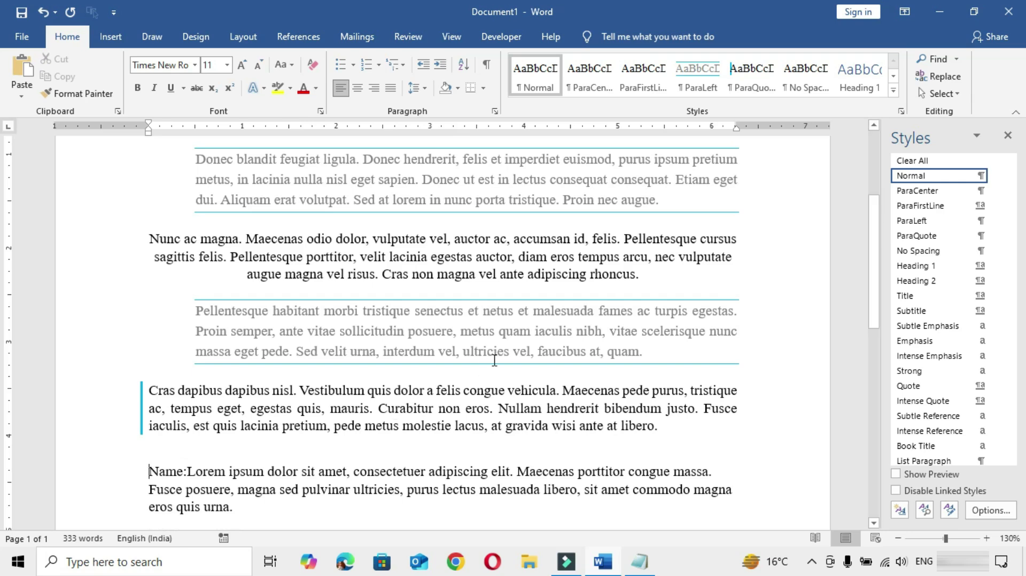
scroll(494, 360, up, 1)
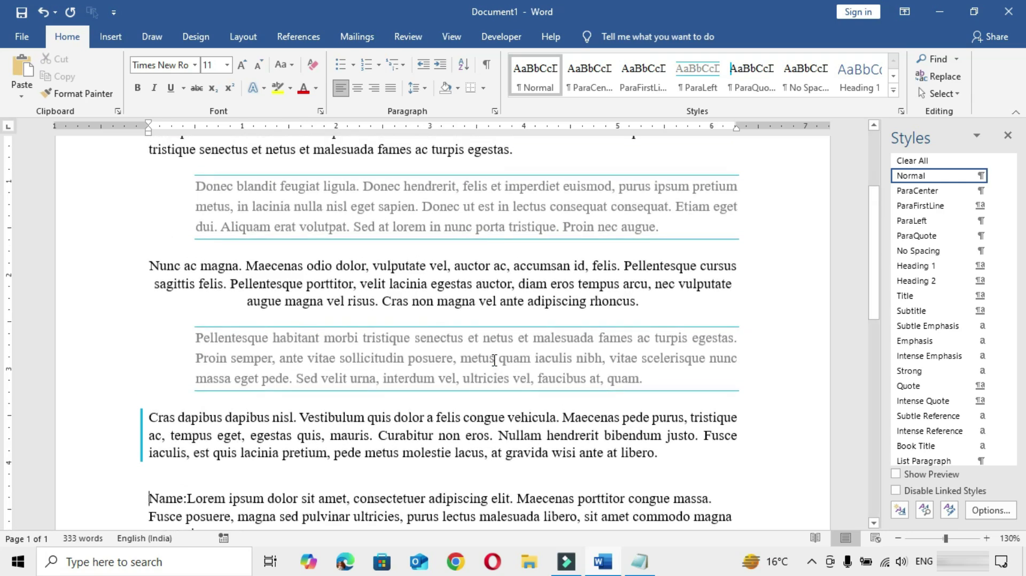
click(445, 359)
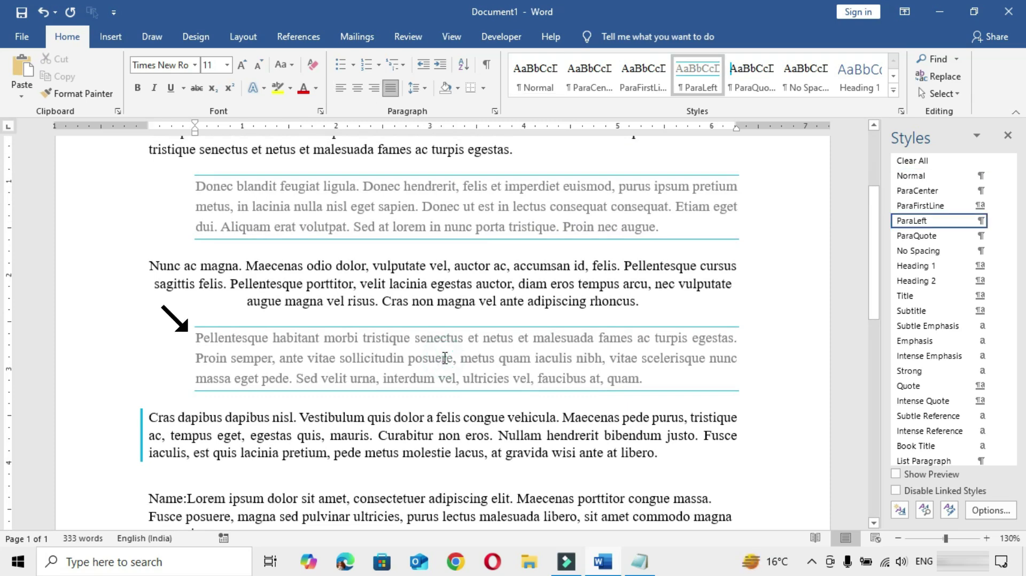
- Apply the Normal style to the fourth paragraph and start a new paragraph style named ParaRight from it, based on ParaLeft
click(534, 81)
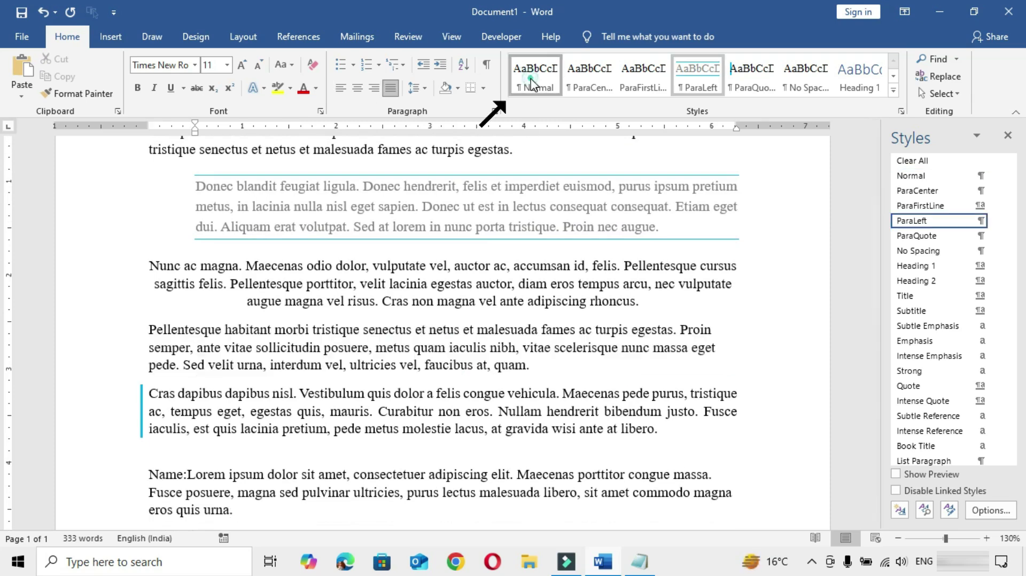
click(900, 510)
text(ParaRight)
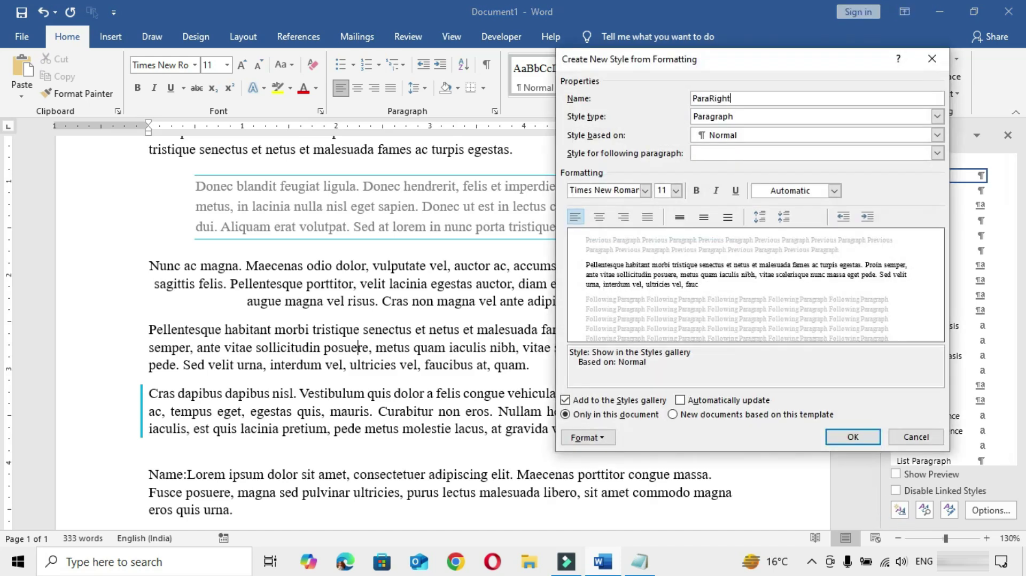
click(776, 118)
click(742, 131)
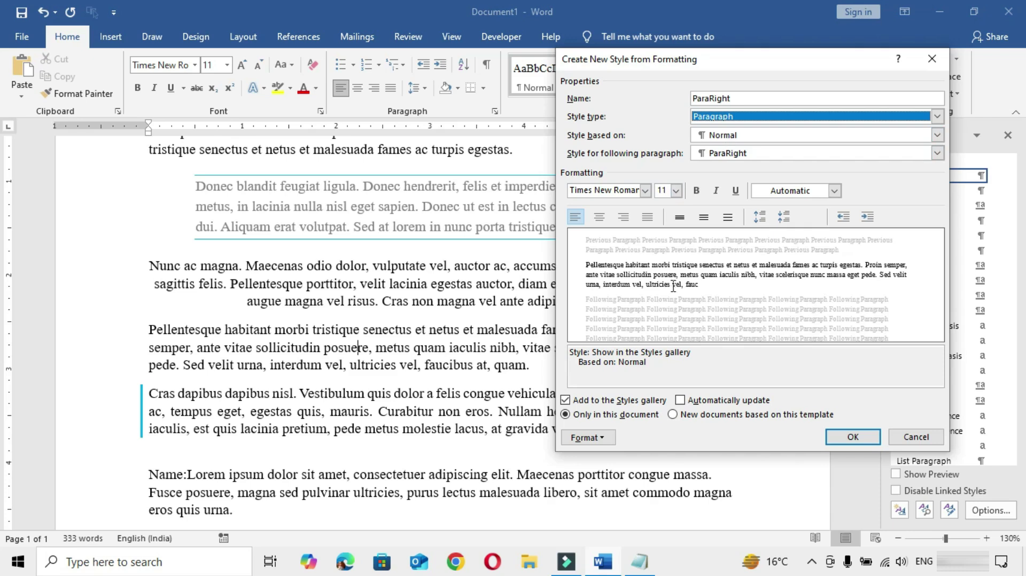
click(814, 137)
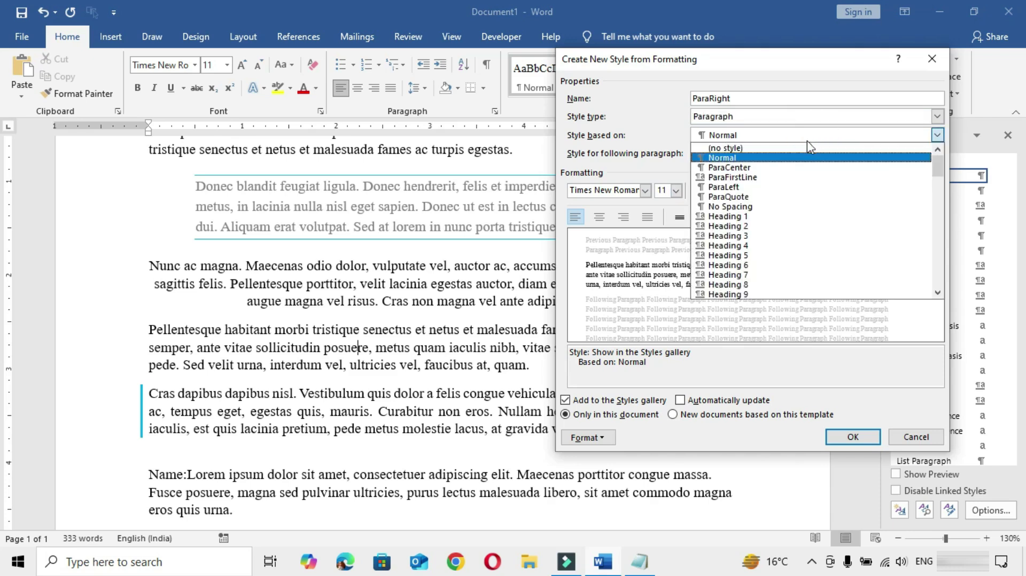
click(736, 187)
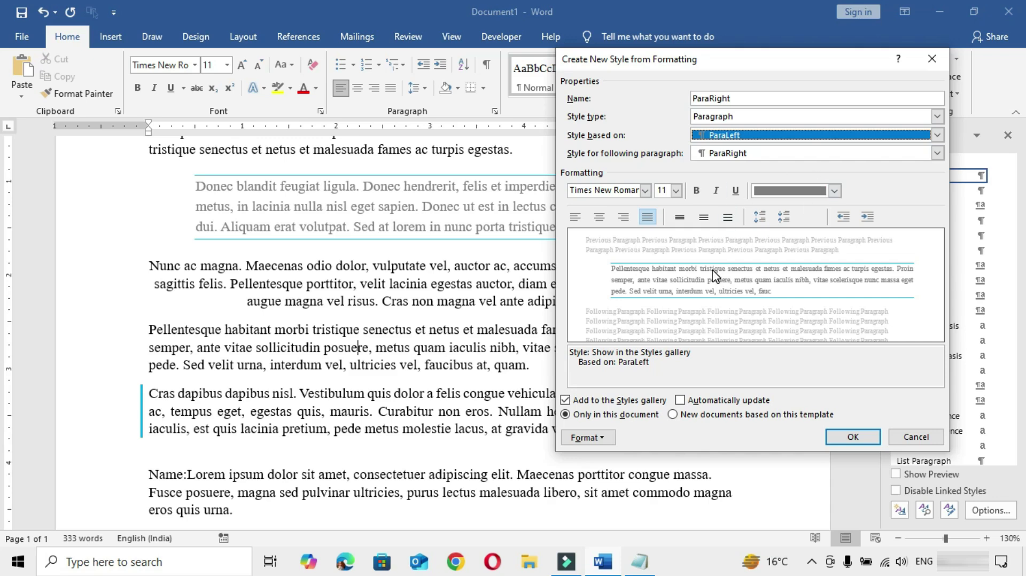
- Set the ParaRight style's left indent to 0 and right indent to 0.5 inch, and create it with automatic updating enabled
click(588, 438)
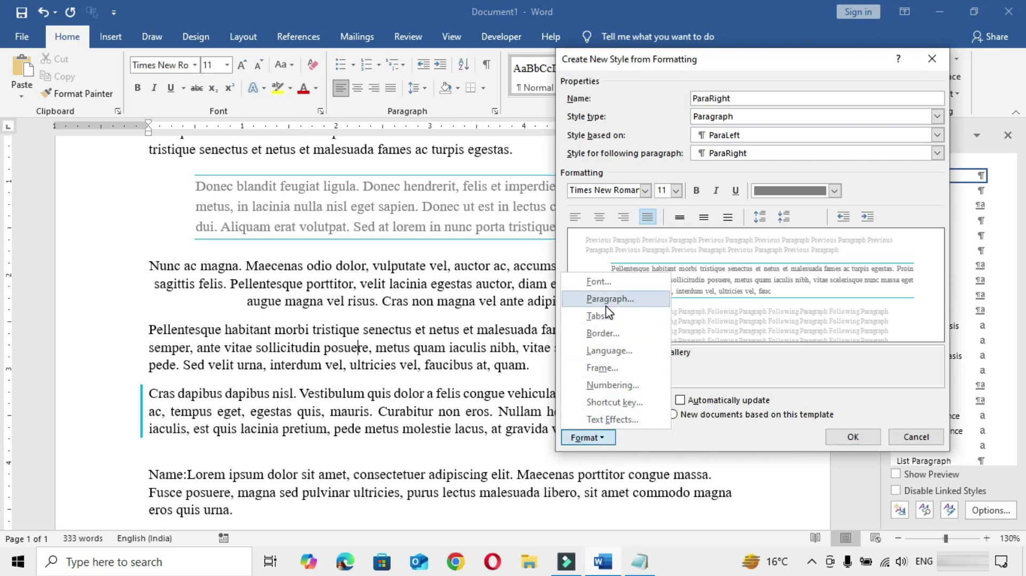
click(626, 298)
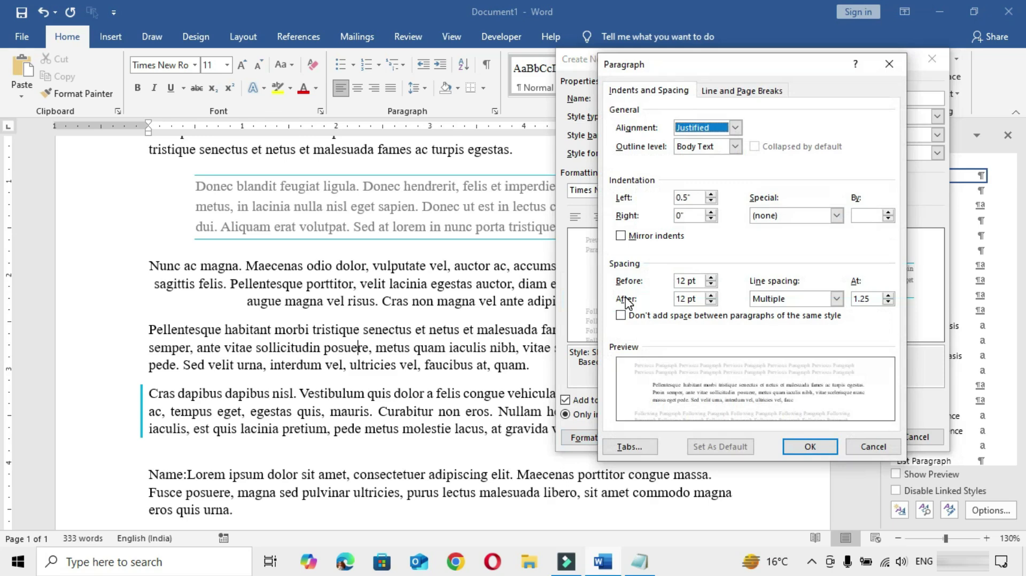
double_click(690, 198)
text(0)
key(Tab)
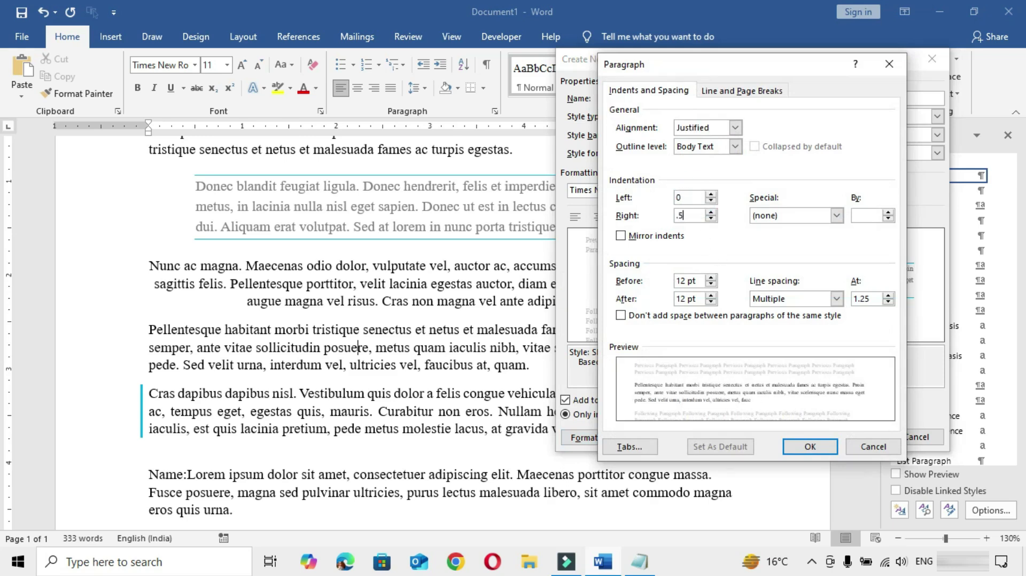
key(Tab)
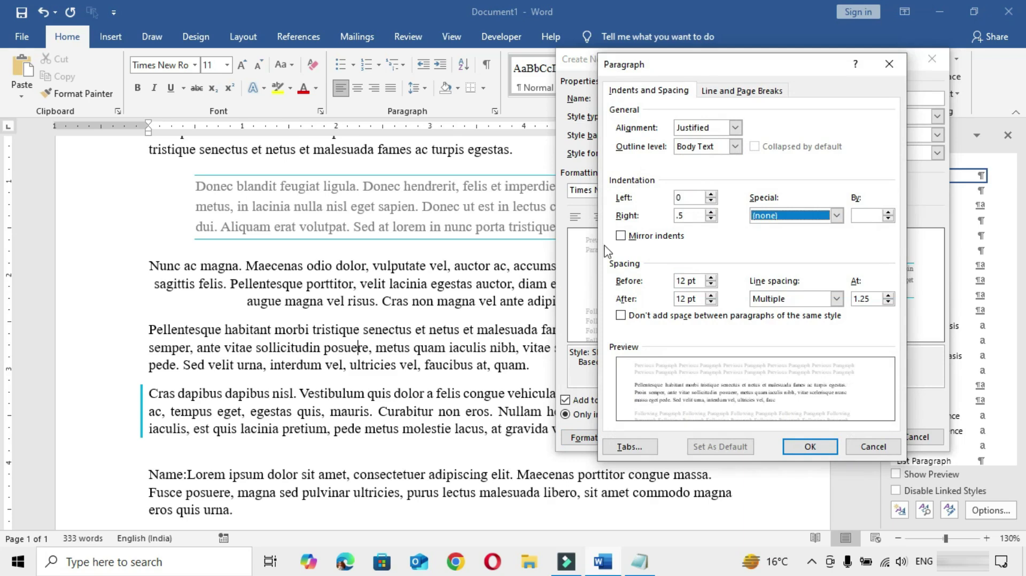
click(811, 448)
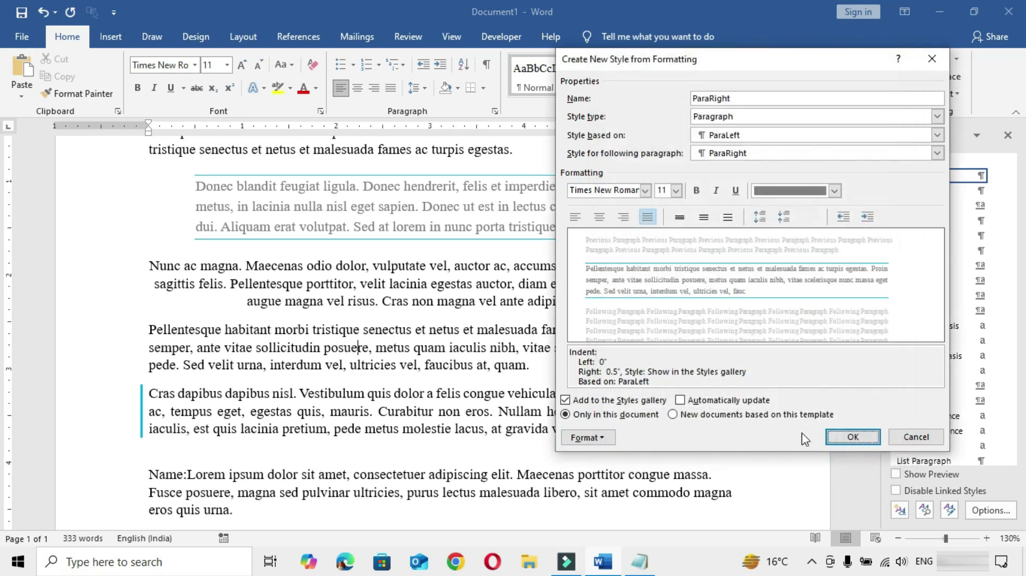
click(681, 400)
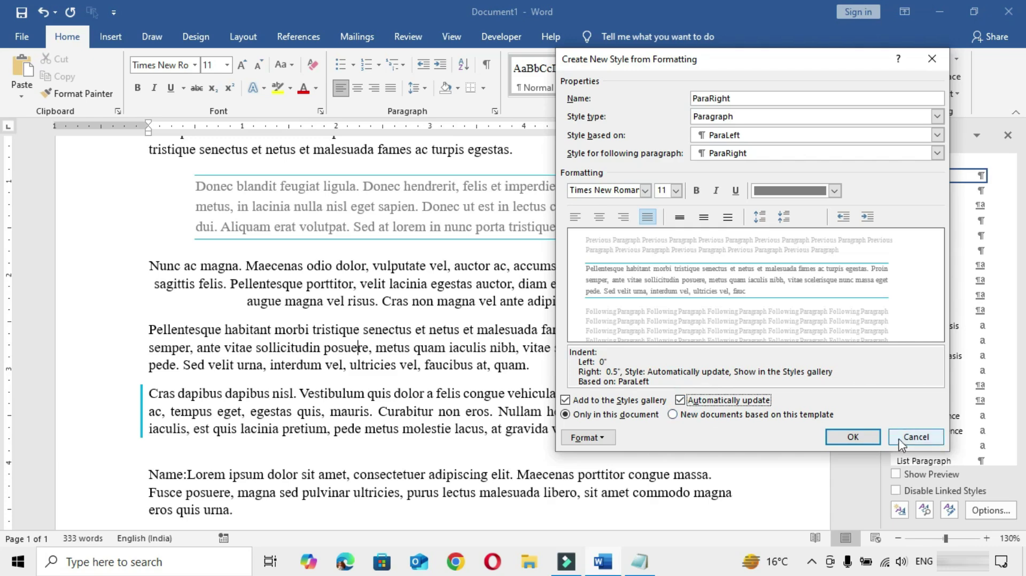
click(863, 438)
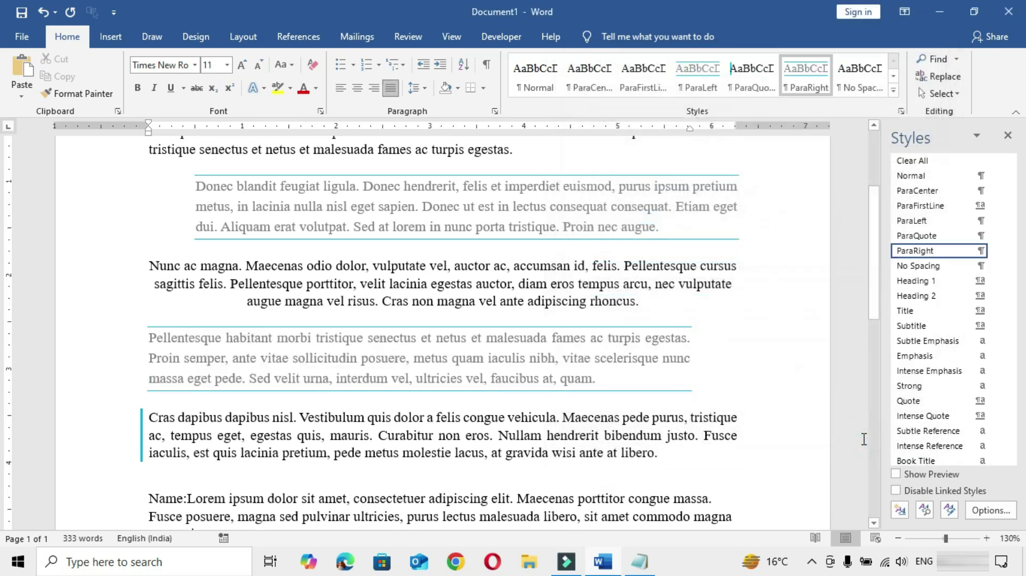
scroll(684, 386, up, 1)
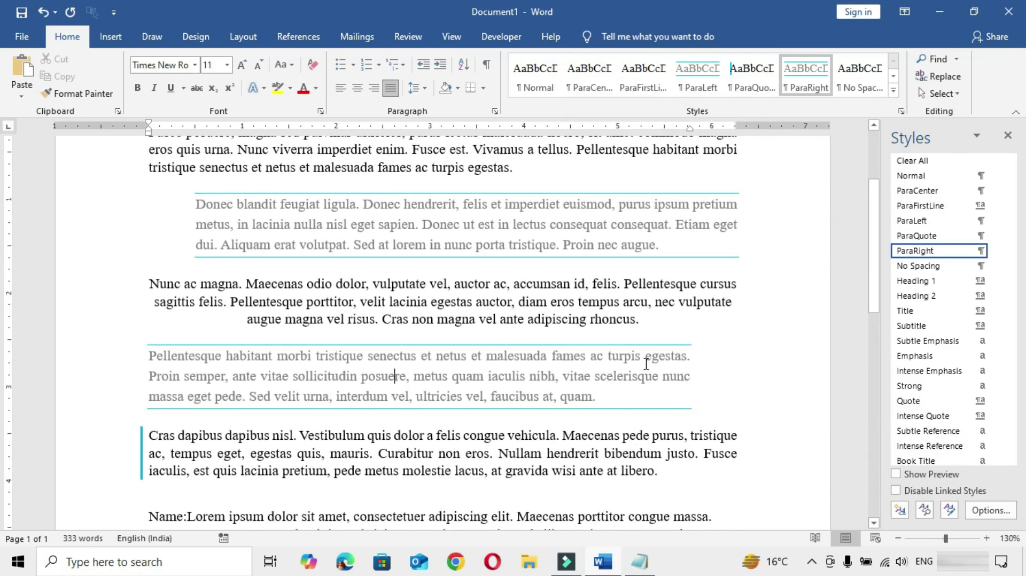
- Insert a tab before and after the colon in the "Name:" paragraph
scroll(646, 364, down, 4)
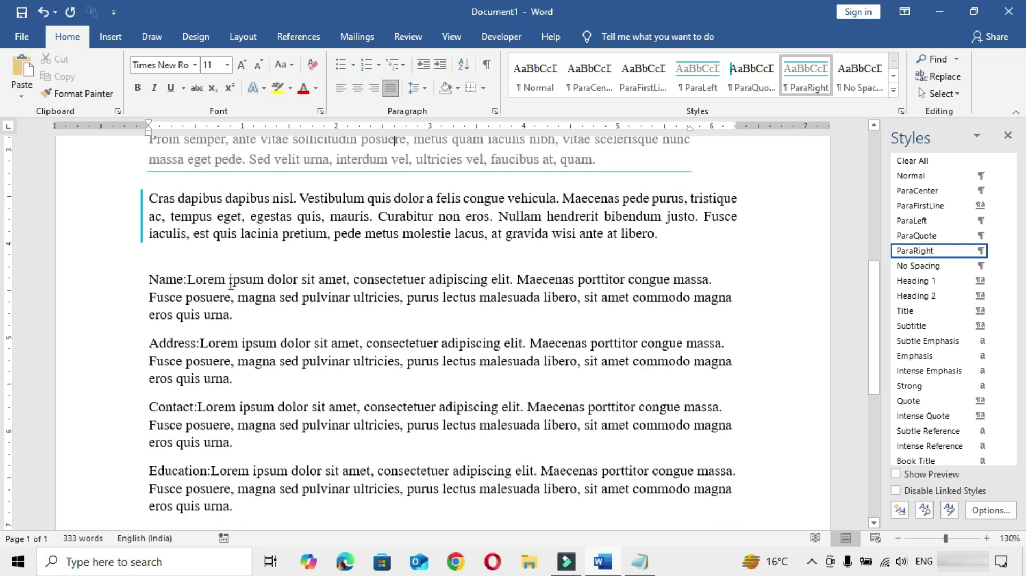
click(188, 279)
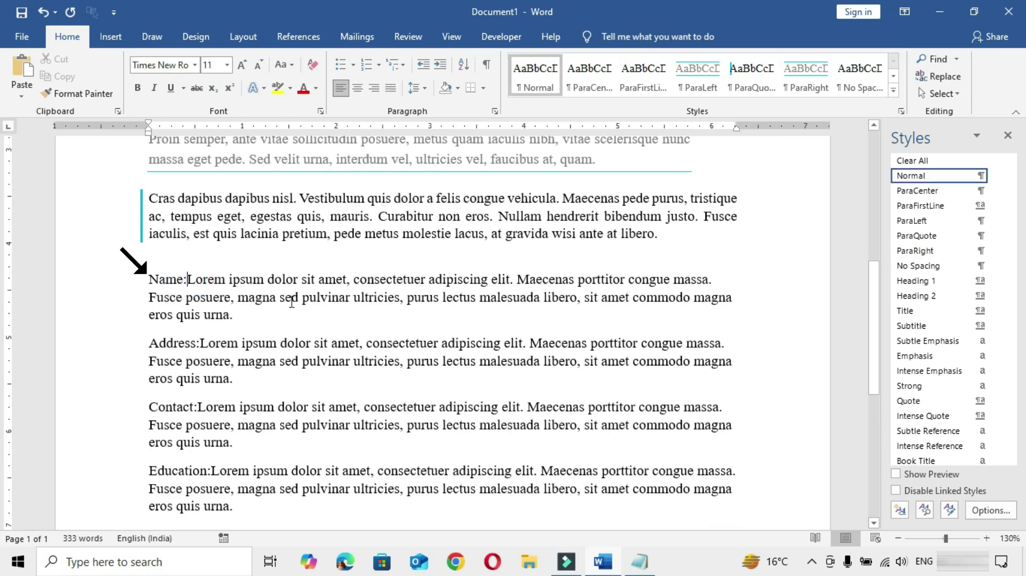
key(Tab)
key(Tab)
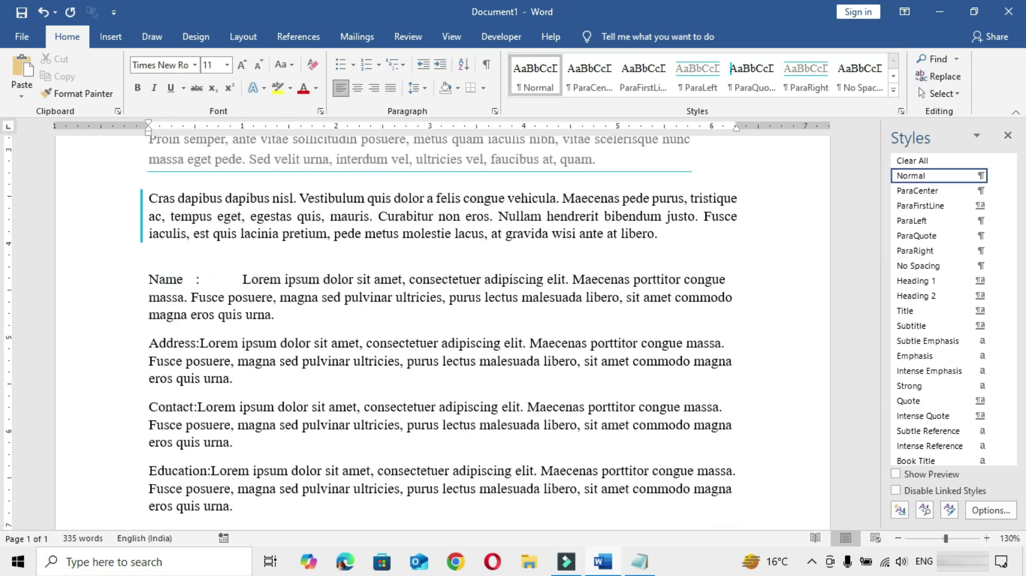
- Start a new paragraph style named ParaTabIndent from the "Name:" paragraph
click(302, 280)
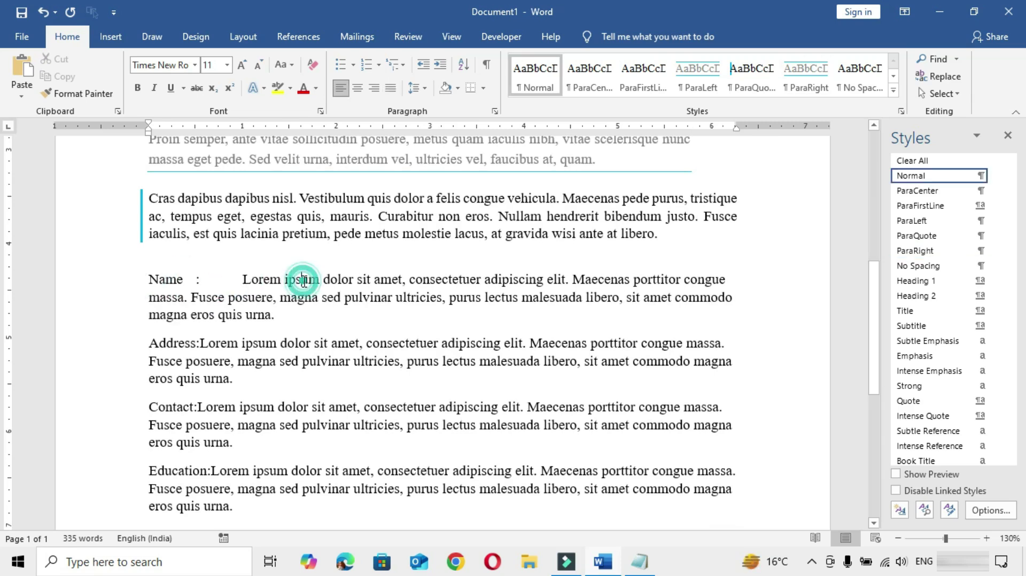
click(900, 511)
text(ParaTabIndent)
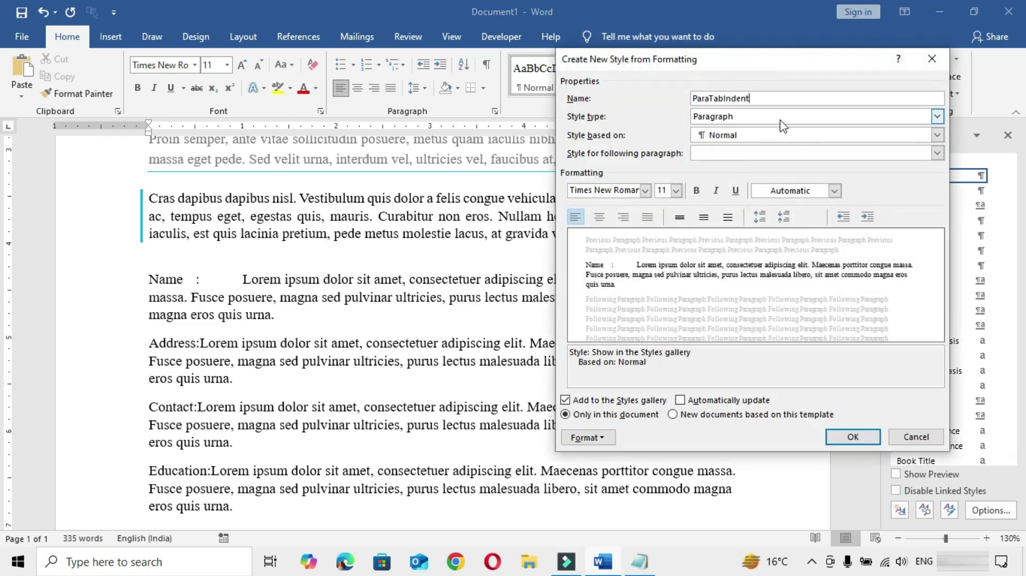
click(776, 117)
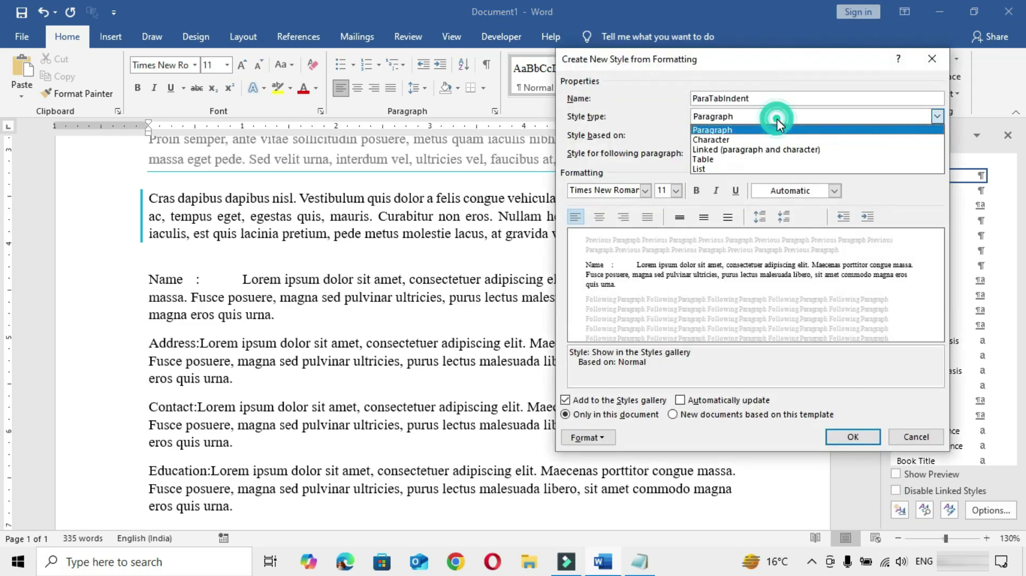
click(744, 135)
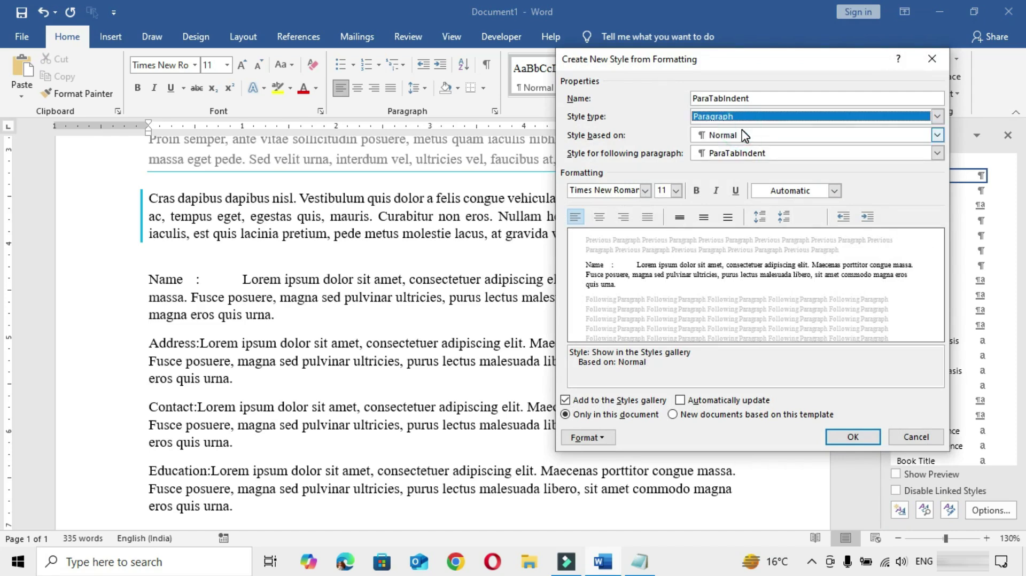
- Set the ParaTabIndent style's indents to 0.25 inch left and 0.5 inch right, with 6 pt spacing before and after
click(588, 438)
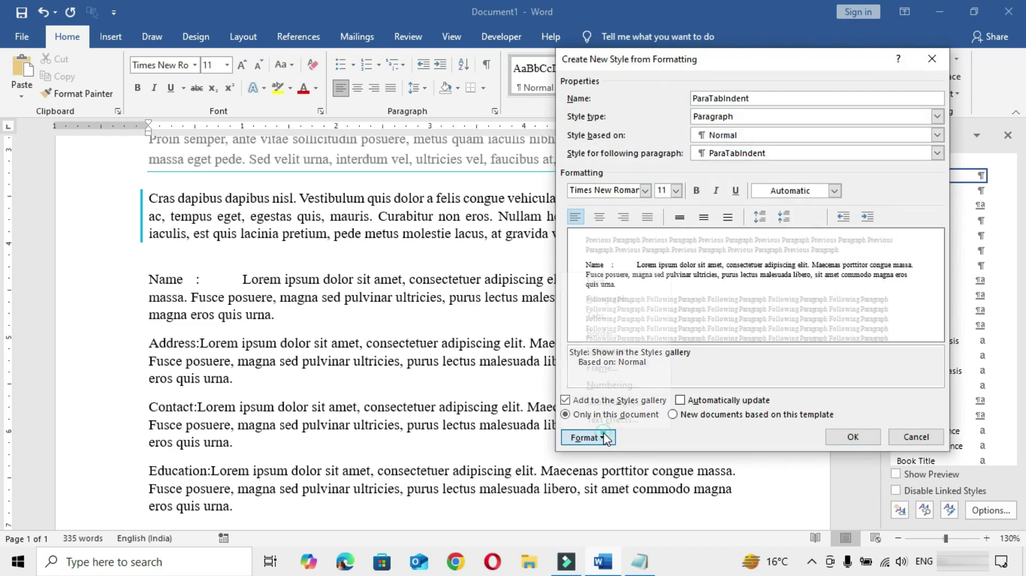
click(626, 300)
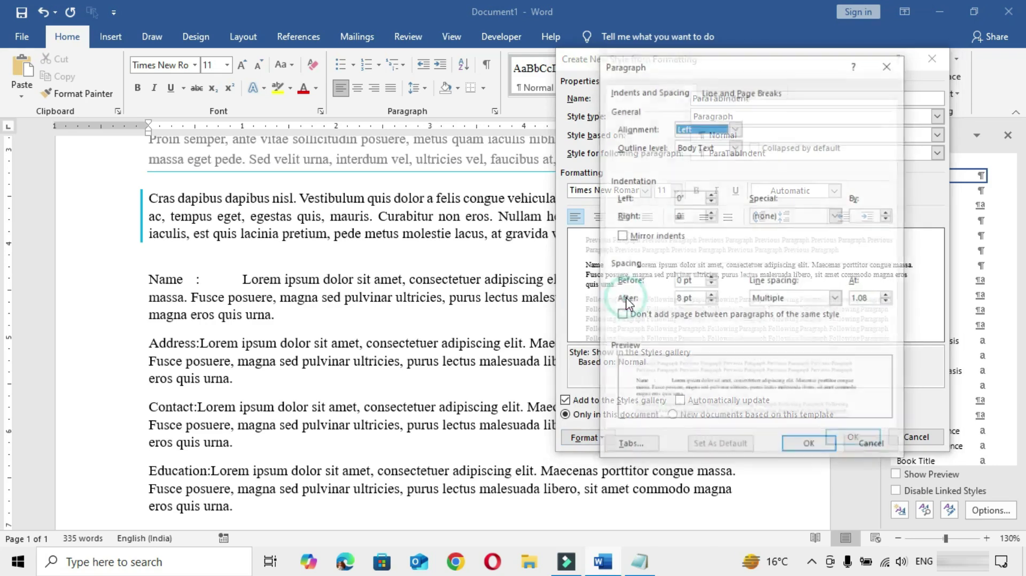
click(693, 195)
text(.)
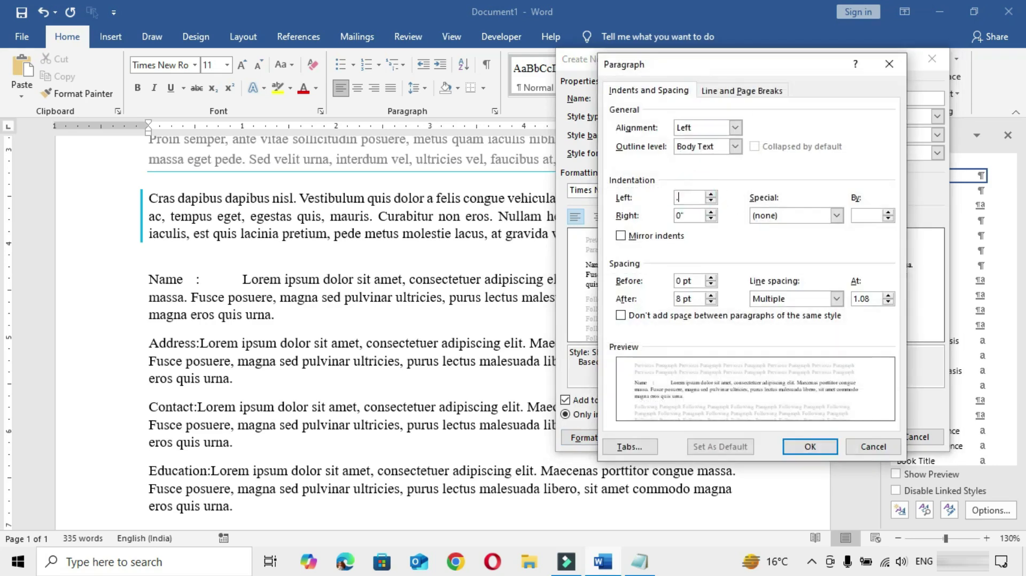
key(Tab)
key(Tab)
key(Tab)
key(Tab)
key(Tab)
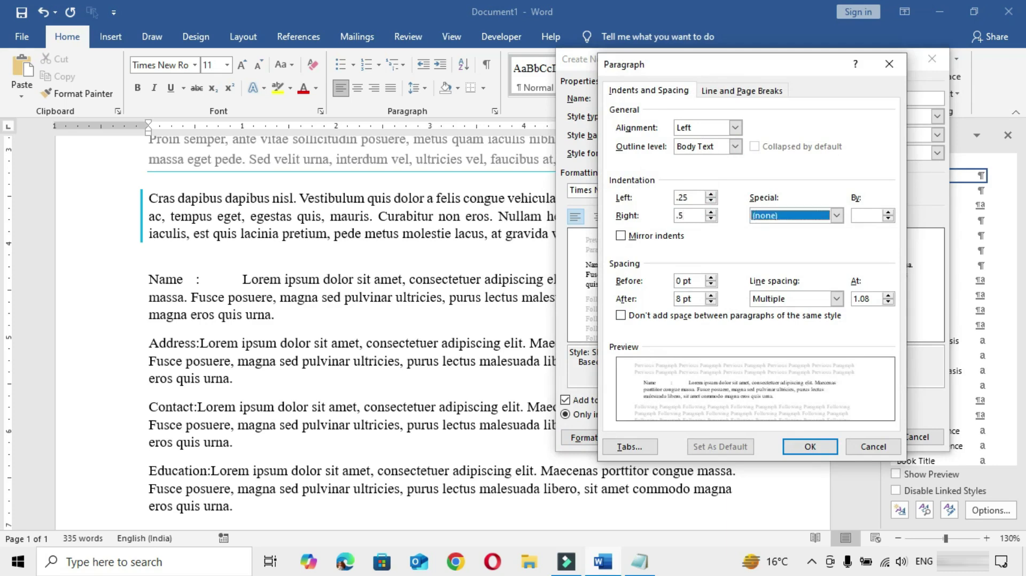
key(shift+Tab)
text(6)
key(Tab)
text(6)
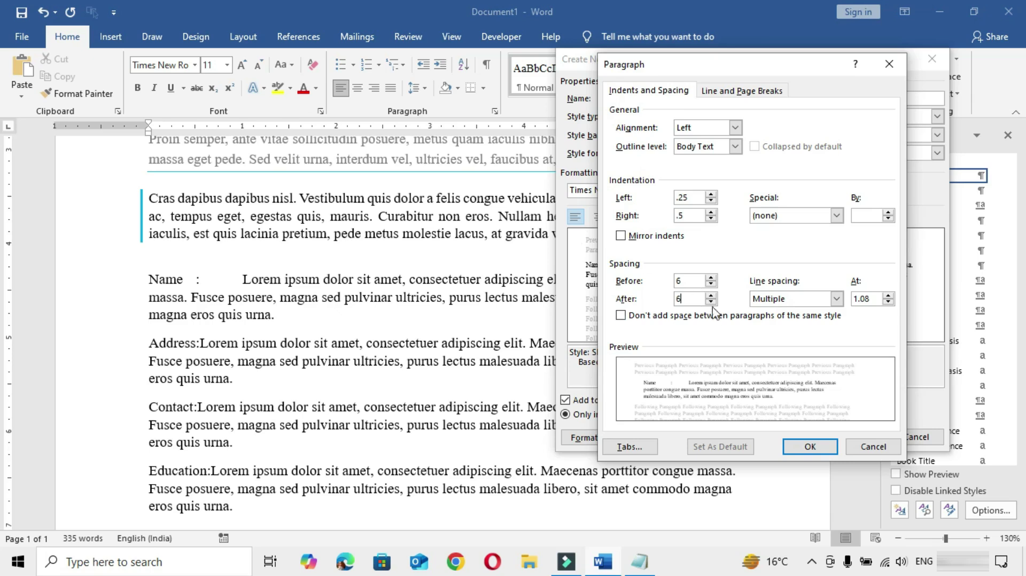
click(812, 448)
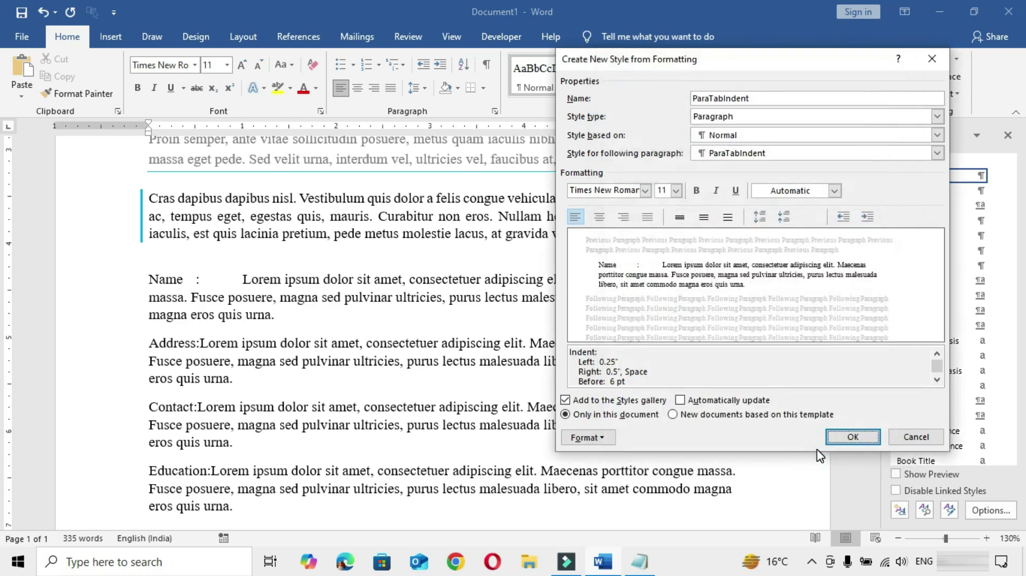
- Add tab stops at 1 inch and 1.25 inches to the ParaTabIndent style and make its alignment justified
click(610, 439)
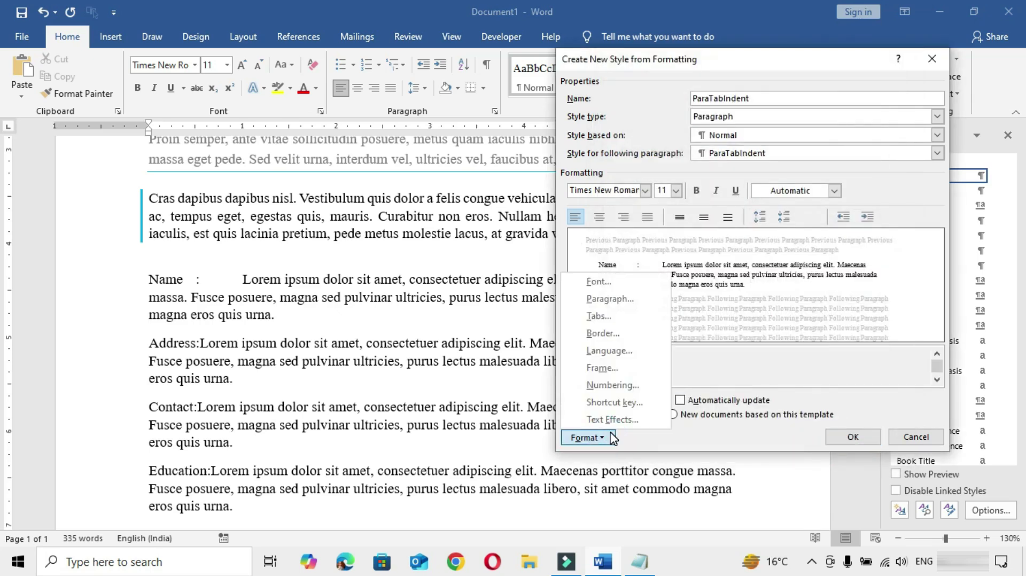
click(610, 319)
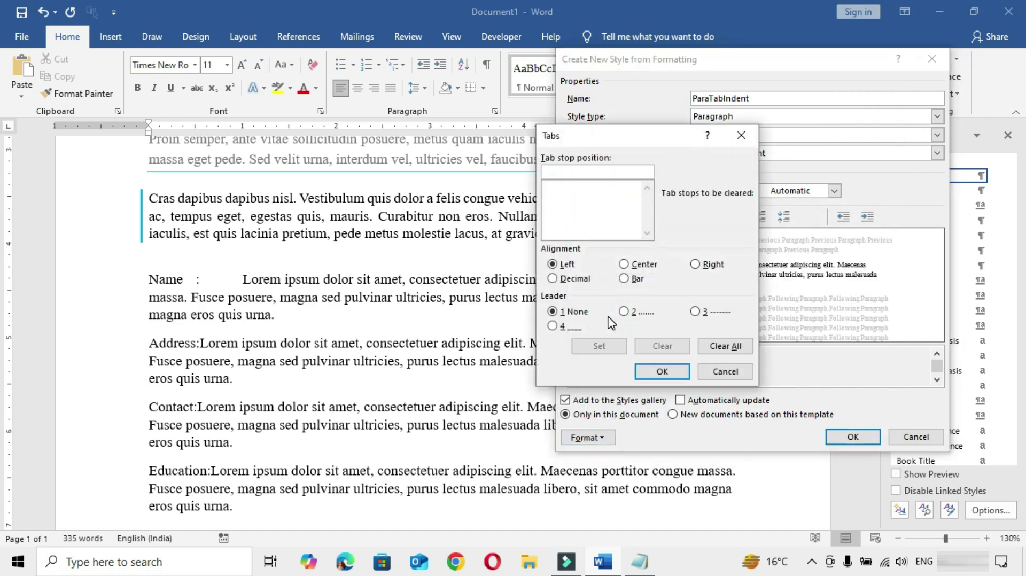
text(1)
click(597, 346)
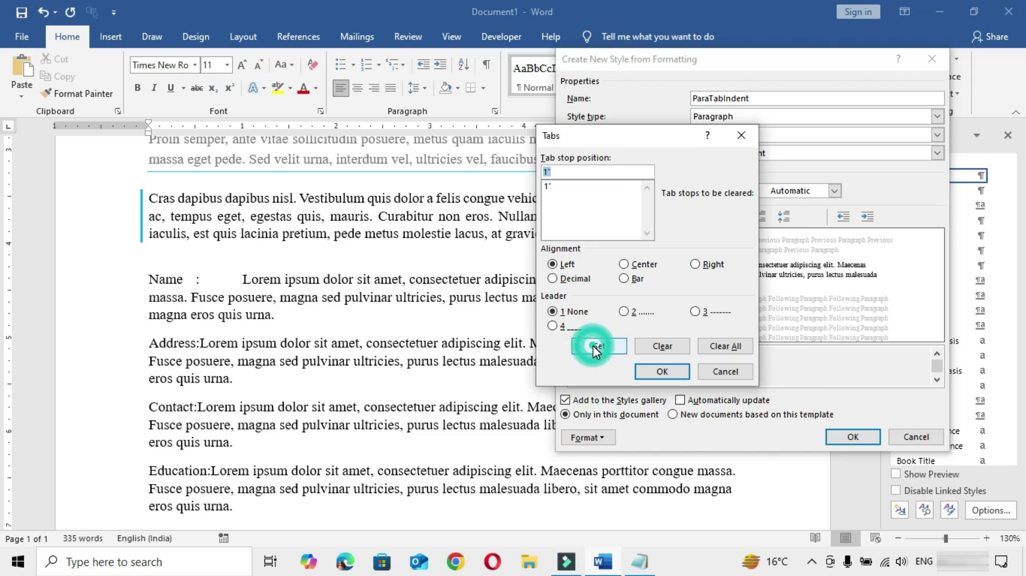
text(1.25)
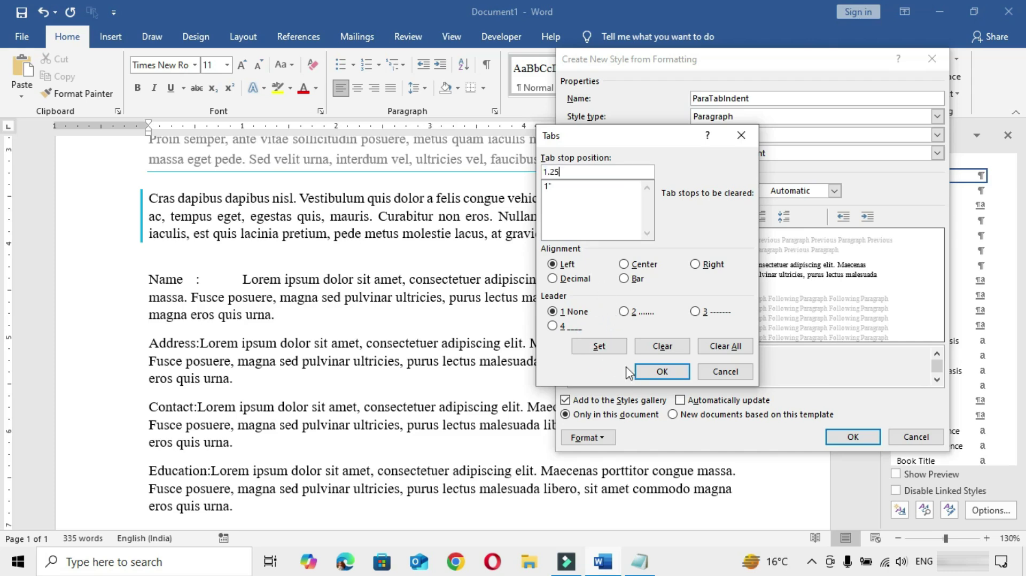
click(608, 347)
click(660, 371)
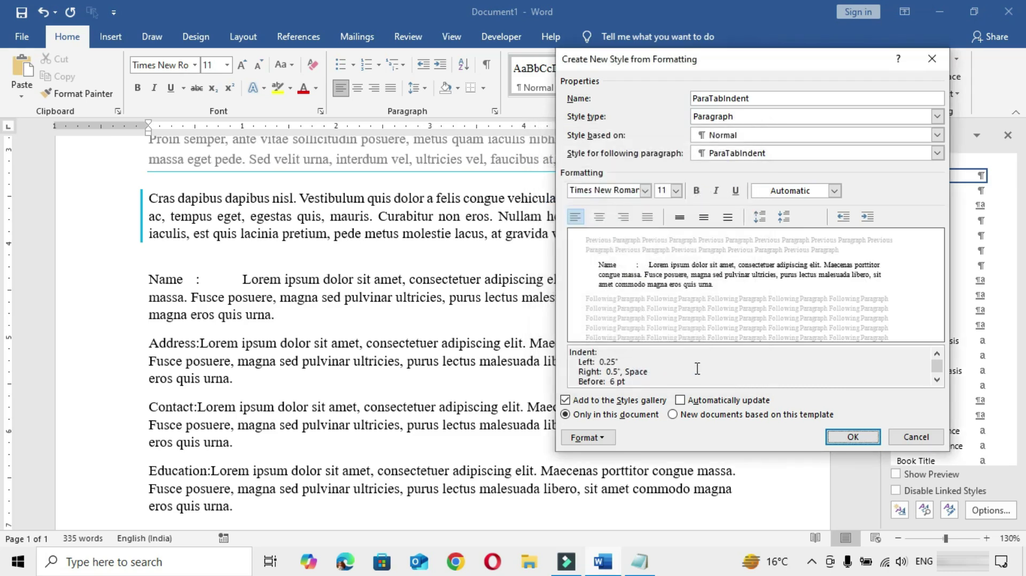
click(647, 217)
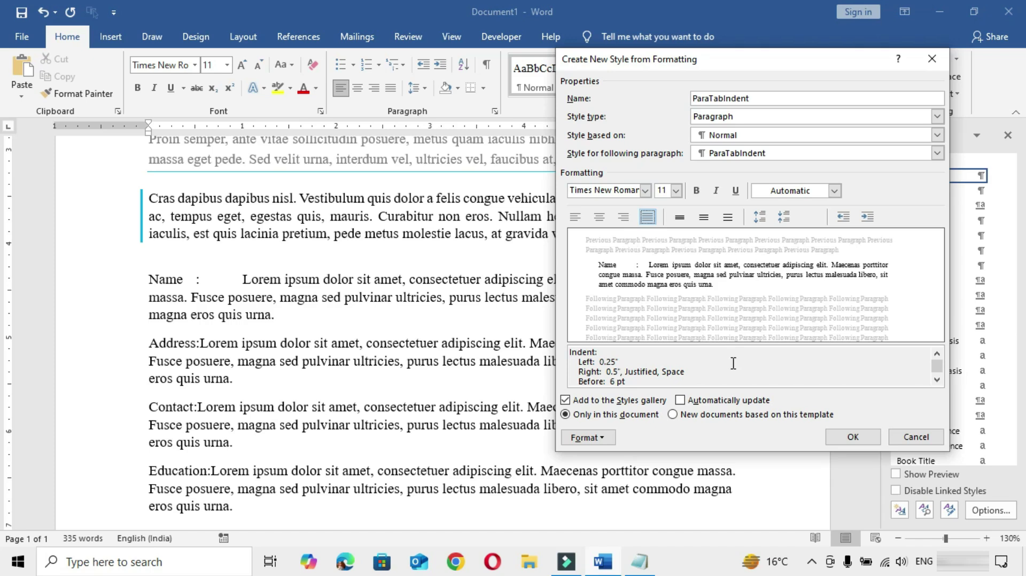
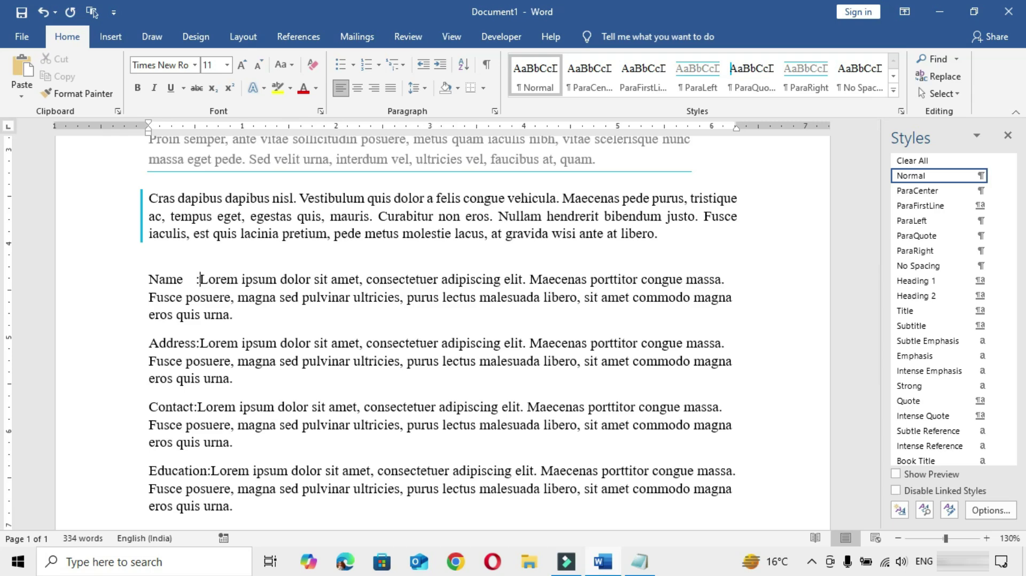
- Insert a tab after the colon in the "Name" paragraph and set left tab stops at 1 inch and about 1.25 inches
key(Tab)
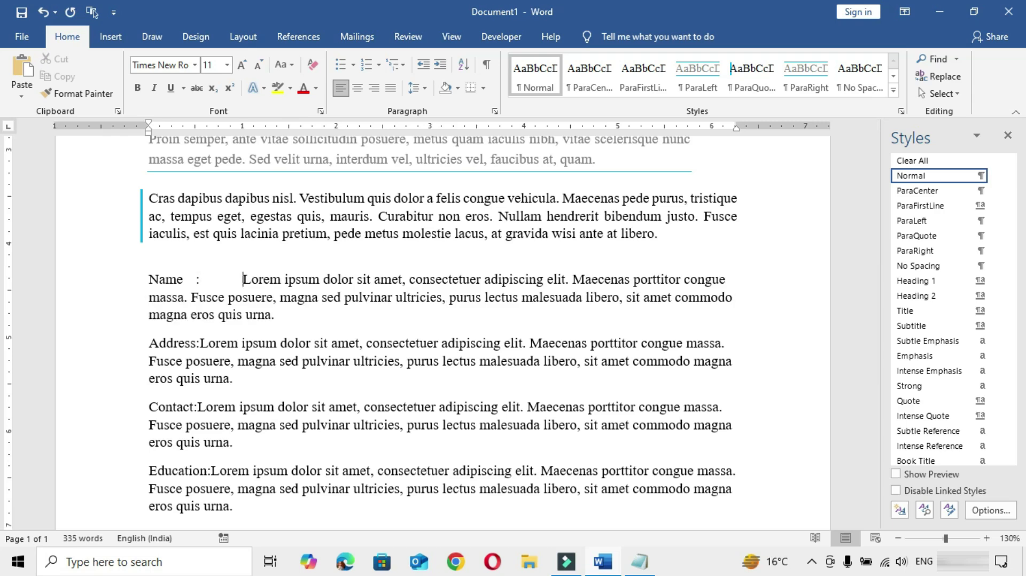
click(242, 129)
drag(242, 129, 266, 131)
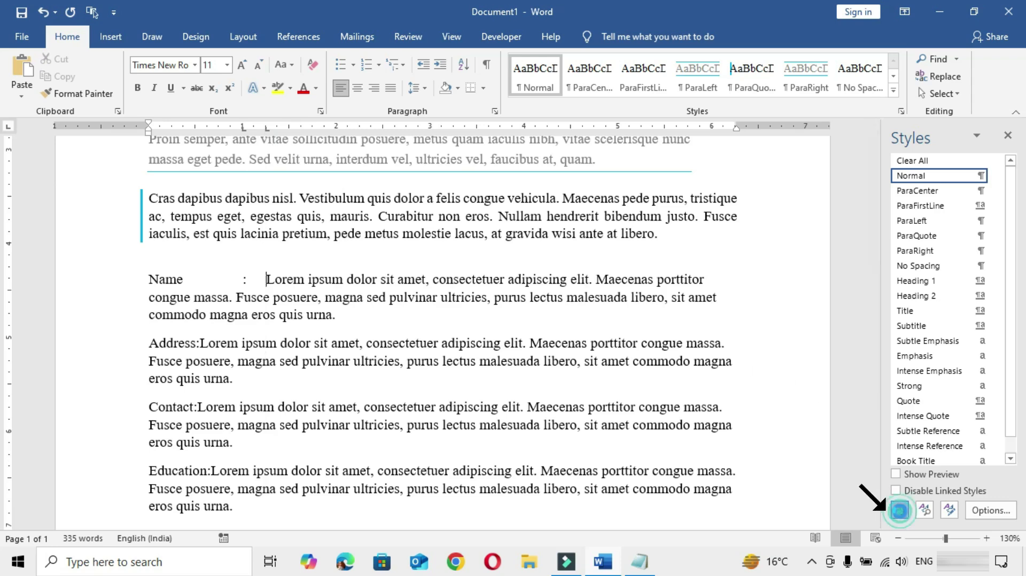
- Start a new paragraph style named ParaTabIndent from the "Name" paragraph, with justified alignment
click(900, 511)
text(ParaTabIndent)
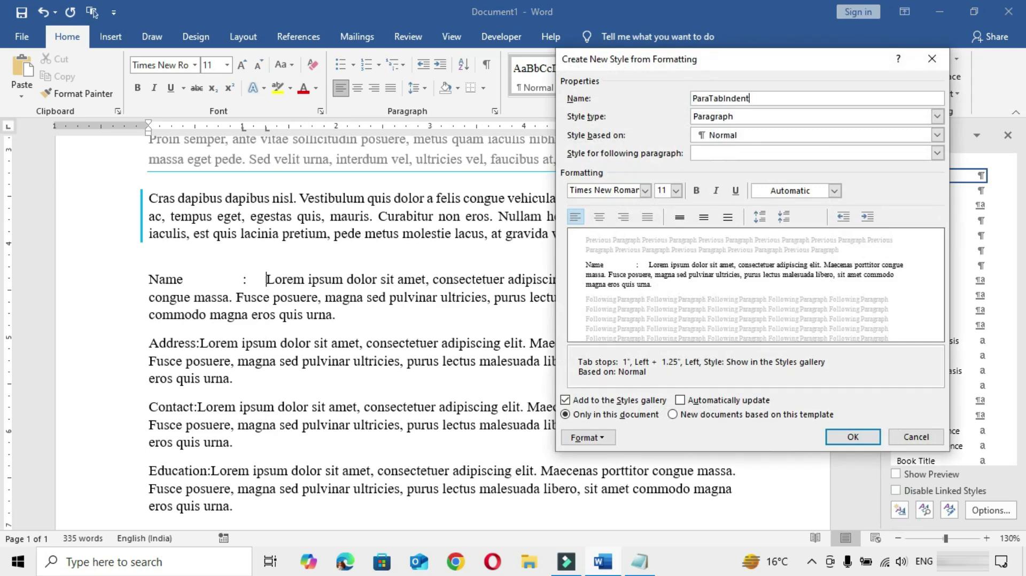
click(648, 216)
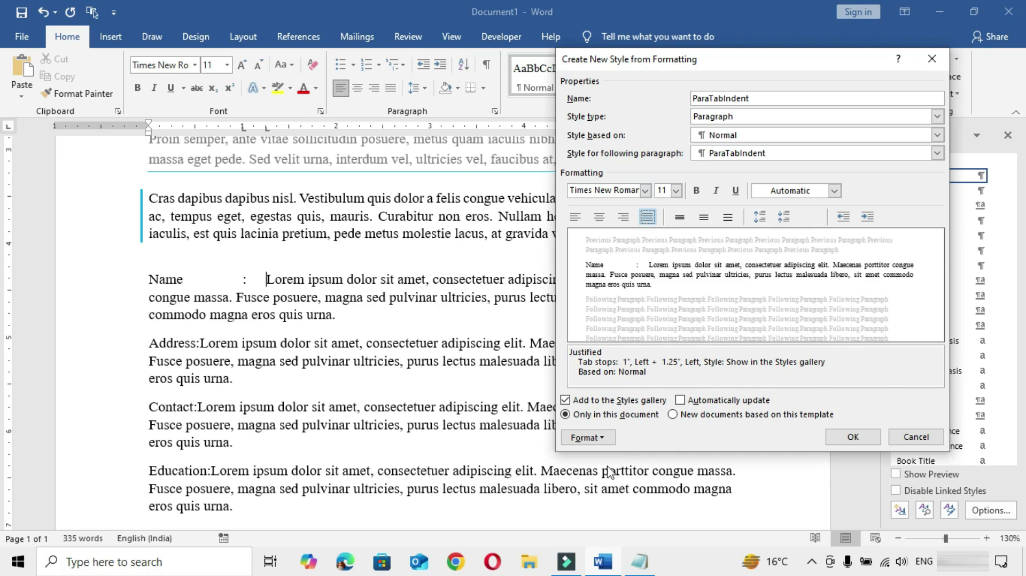
- Set the new style's indents to 0.25 inch left and 0.5 inch right, with 6 pt spacing before and after
click(591, 437)
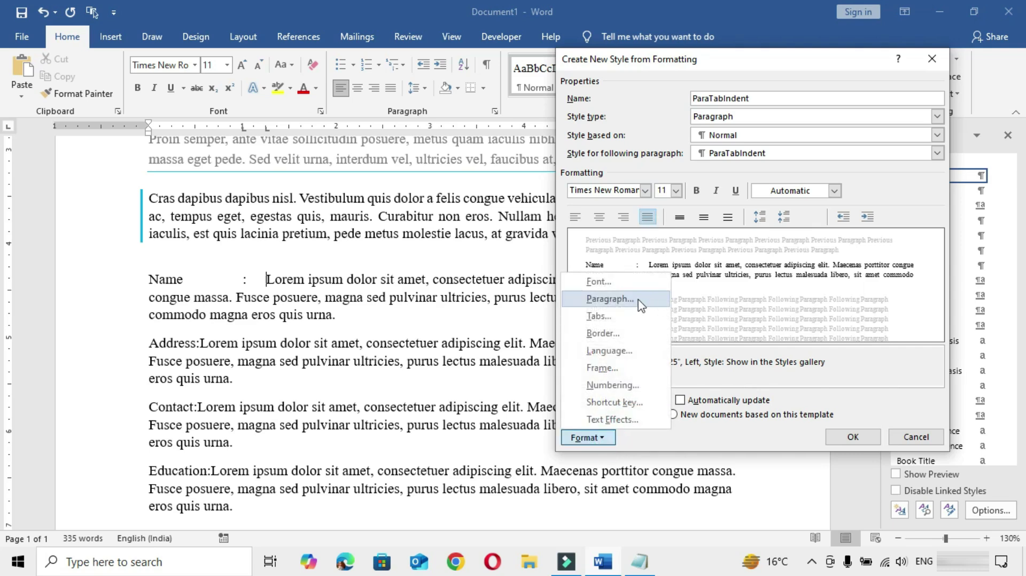
click(609, 299)
double_click(691, 198)
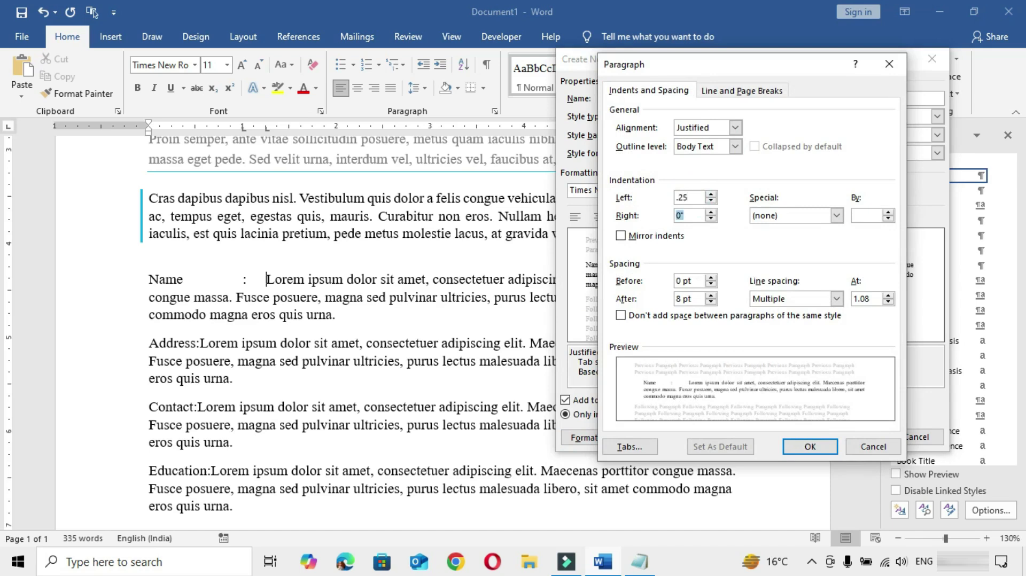
key(Tab)
key(Tab)
key(Tab)
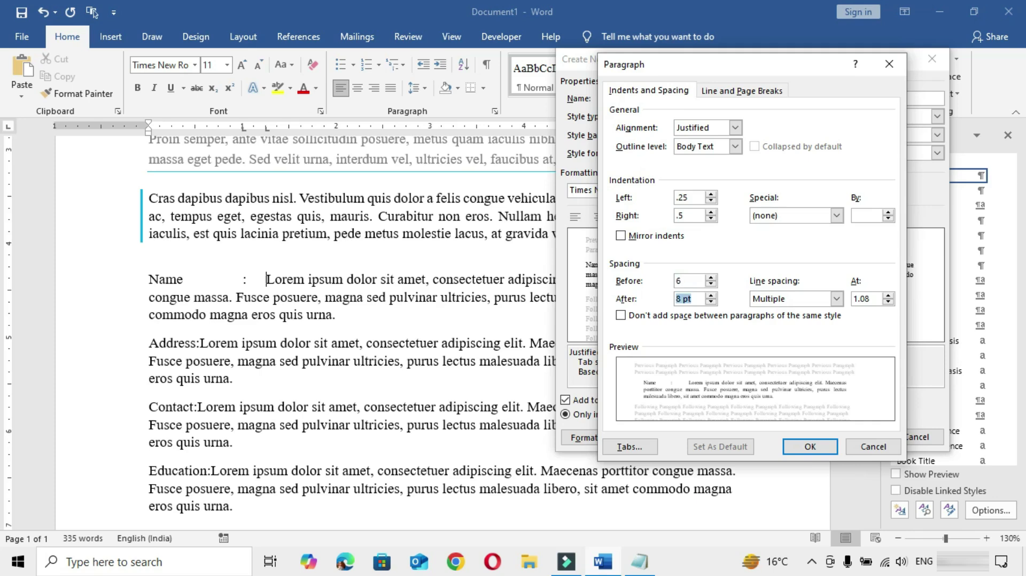
click(815, 447)
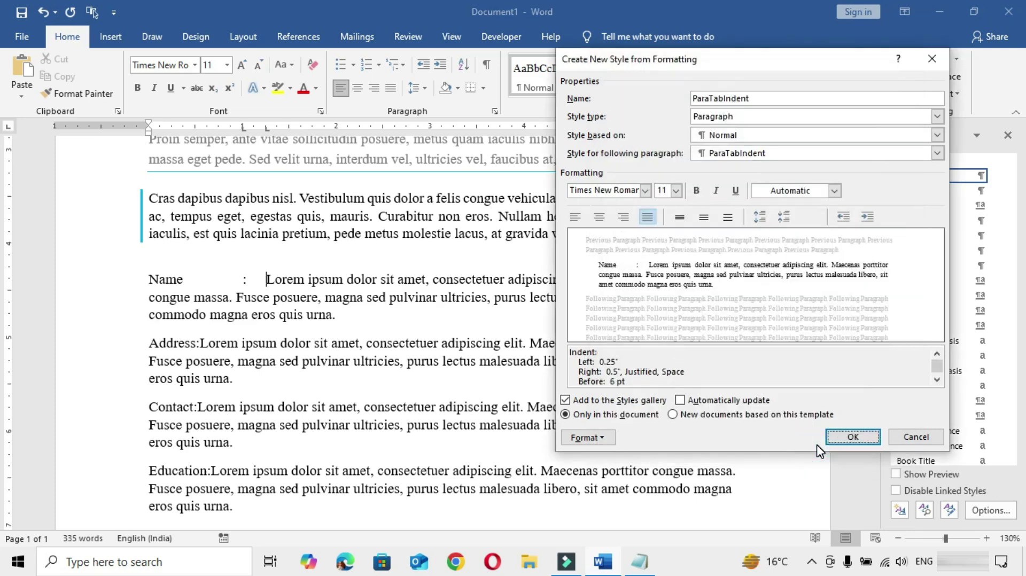
- Check the new style's tab stops, enable automatic updating and create the ParaTabIndent style
click(588, 438)
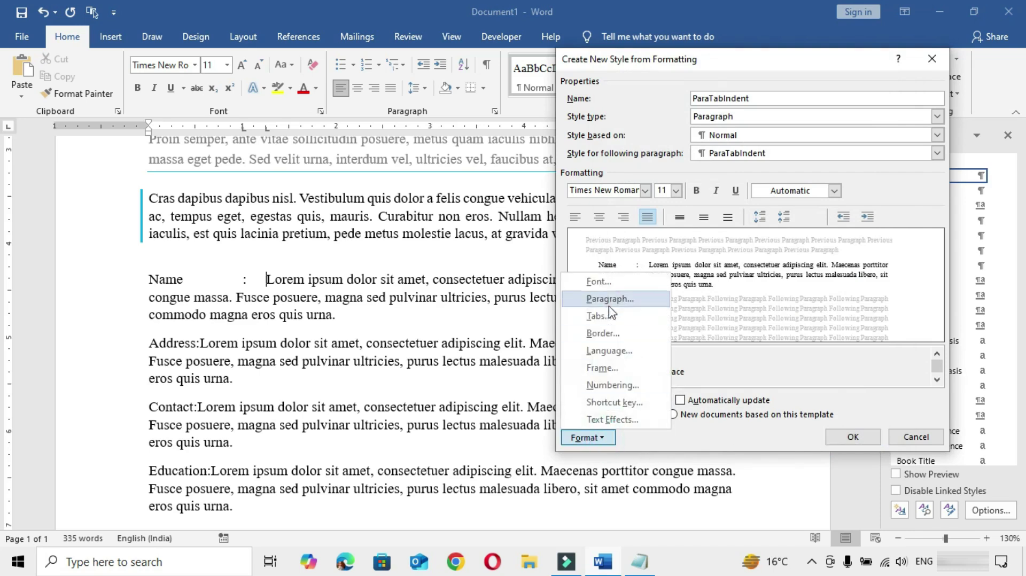
click(594, 319)
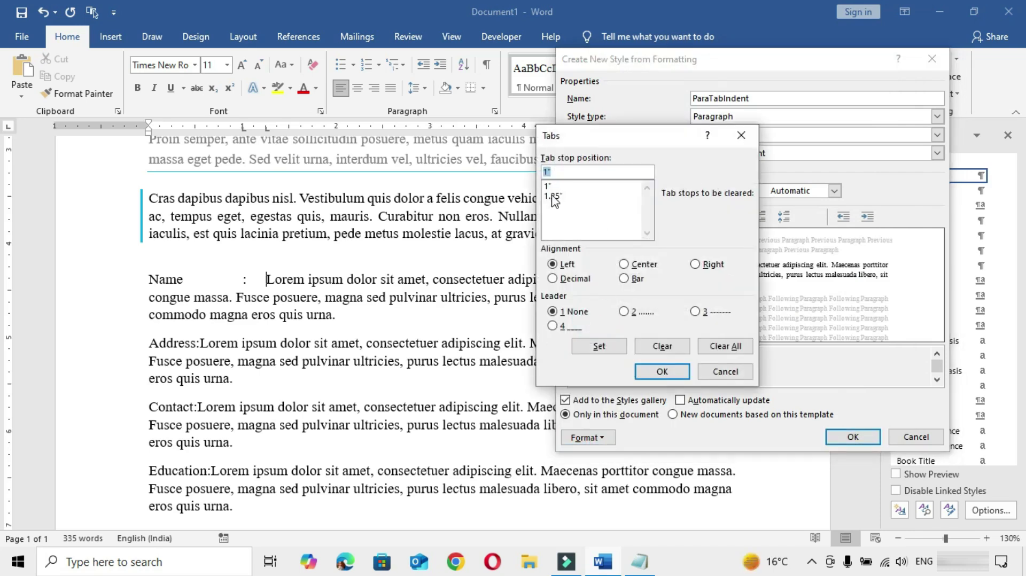
click(676, 375)
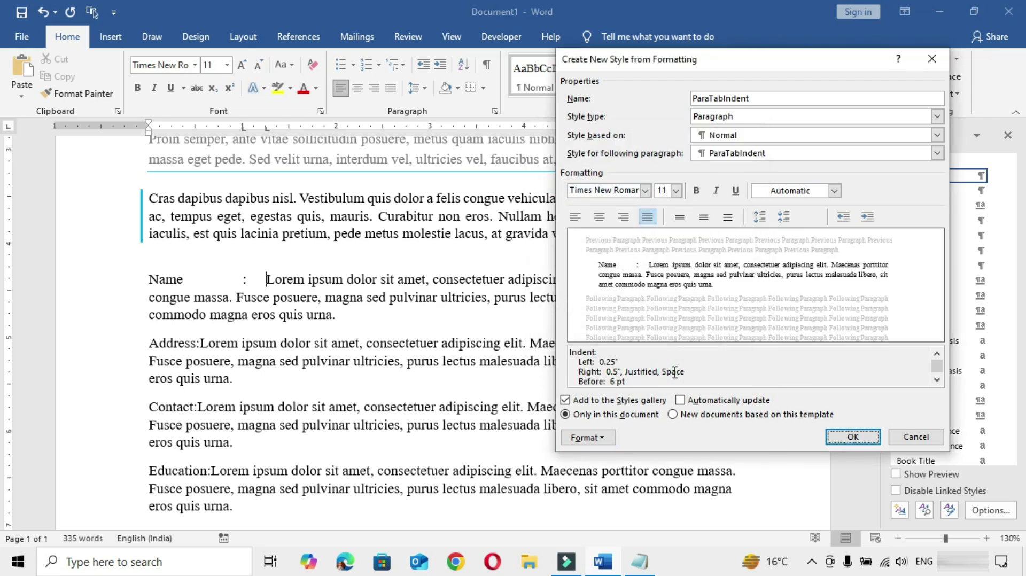
click(680, 400)
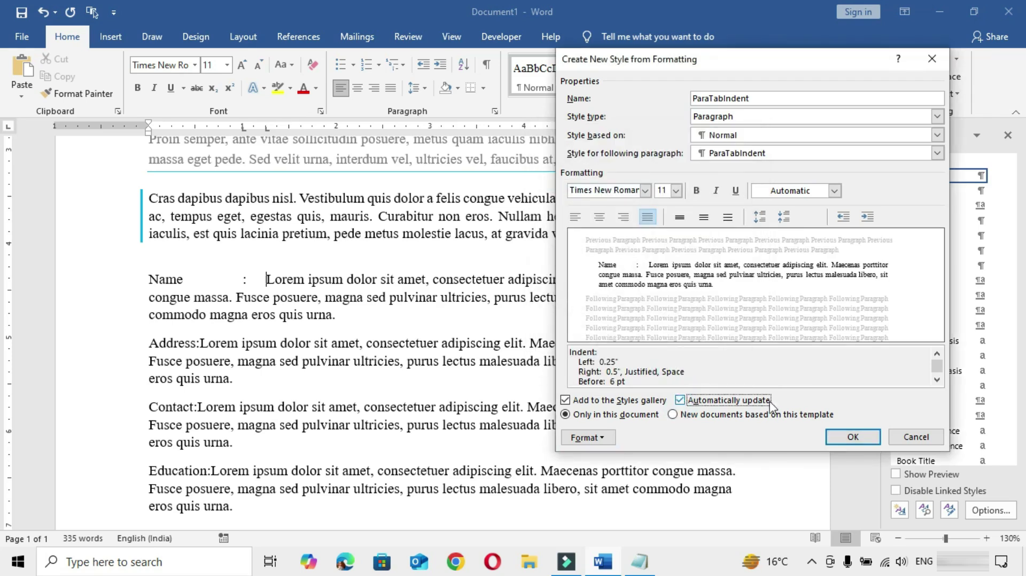
click(853, 438)
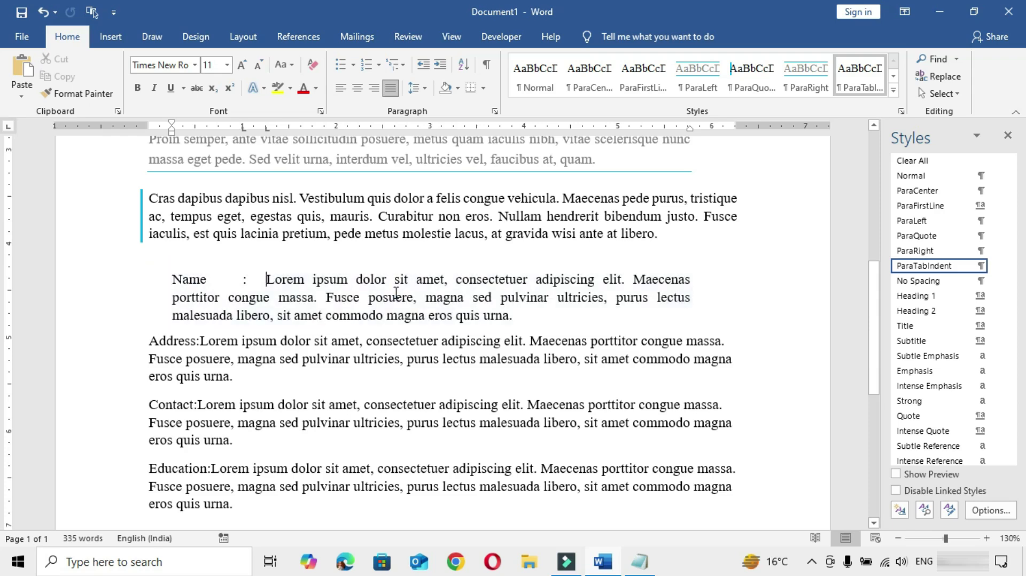
- Try a 1-inch hanging indent in the ParaTabIndent style's definition and undo the change
click(996, 265)
click(865, 302)
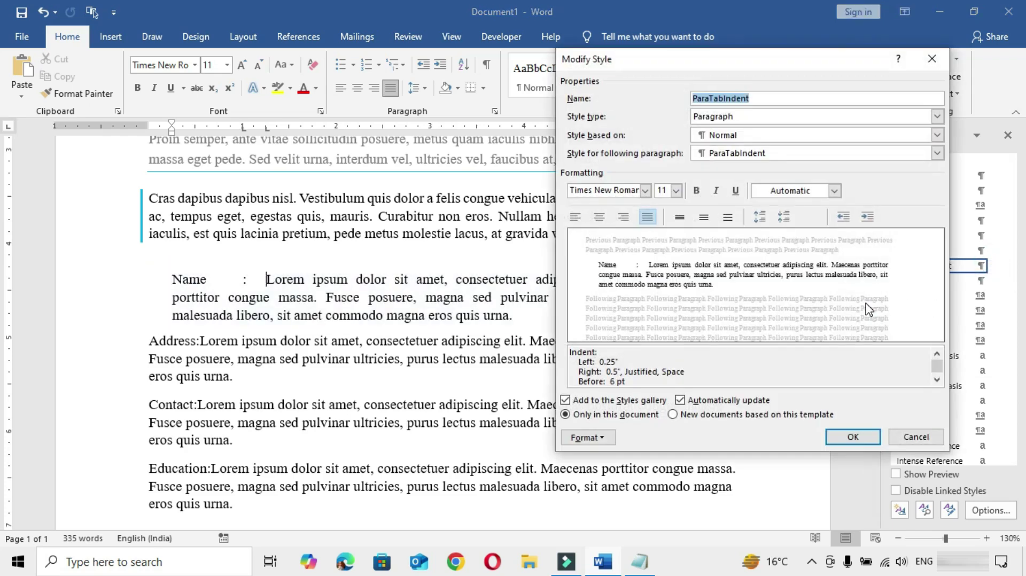
click(592, 438)
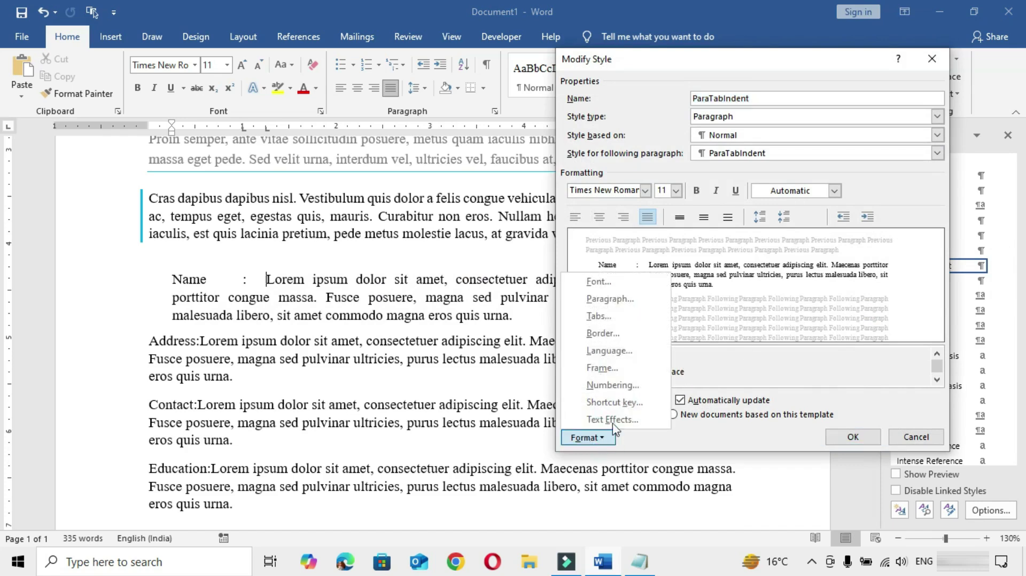
click(626, 301)
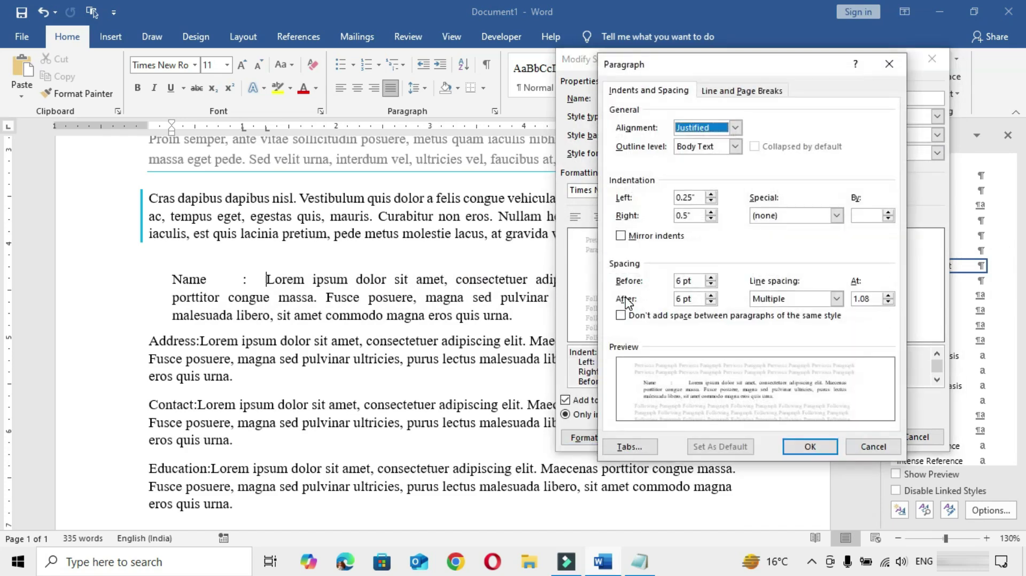
click(837, 216)
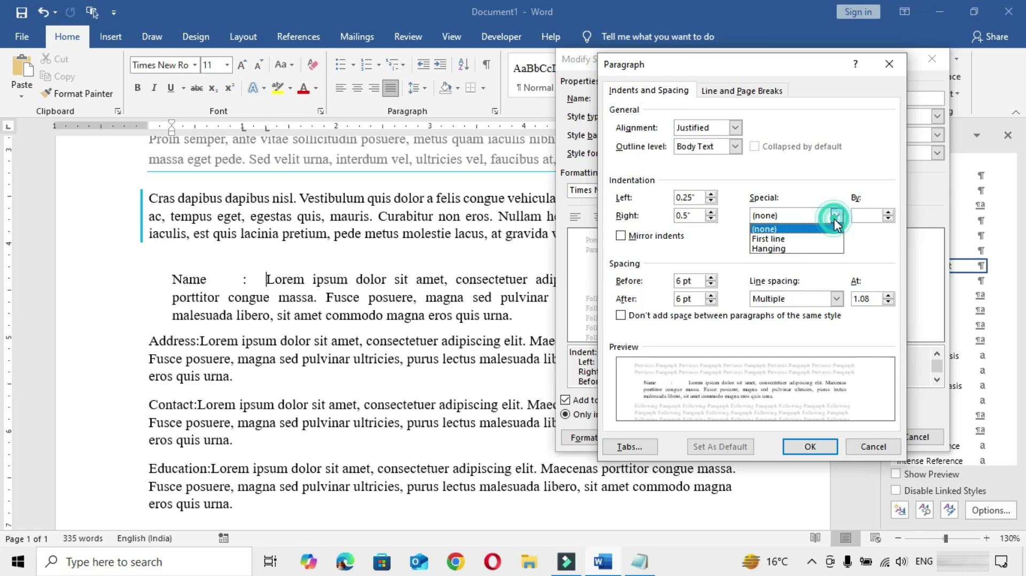
click(791, 250)
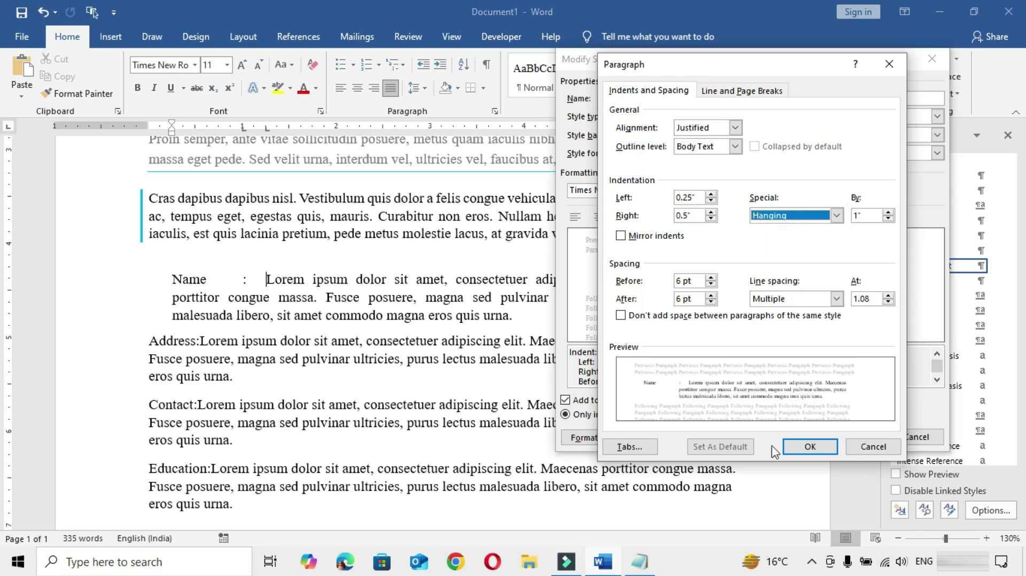
click(805, 448)
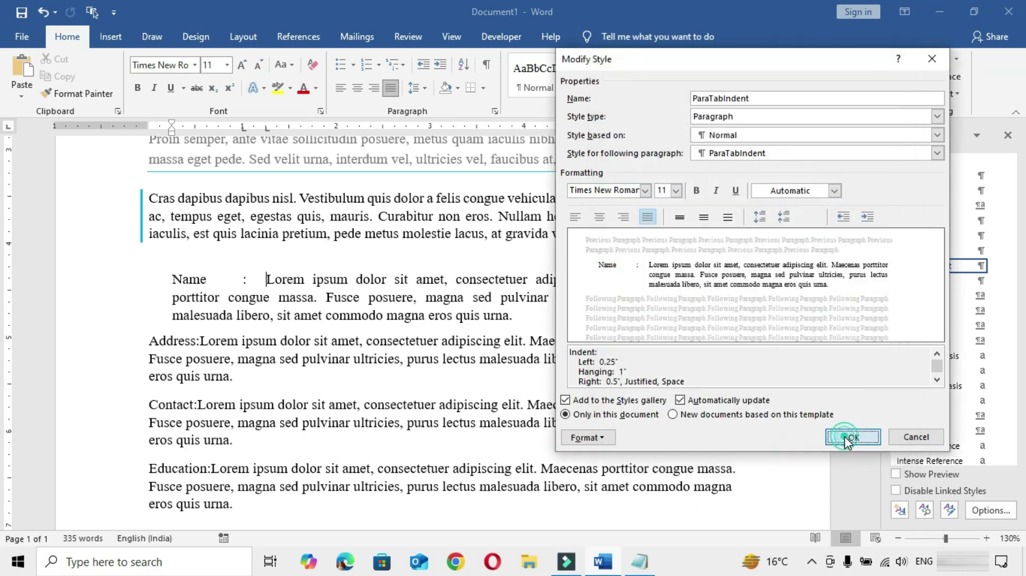
click(850, 437)
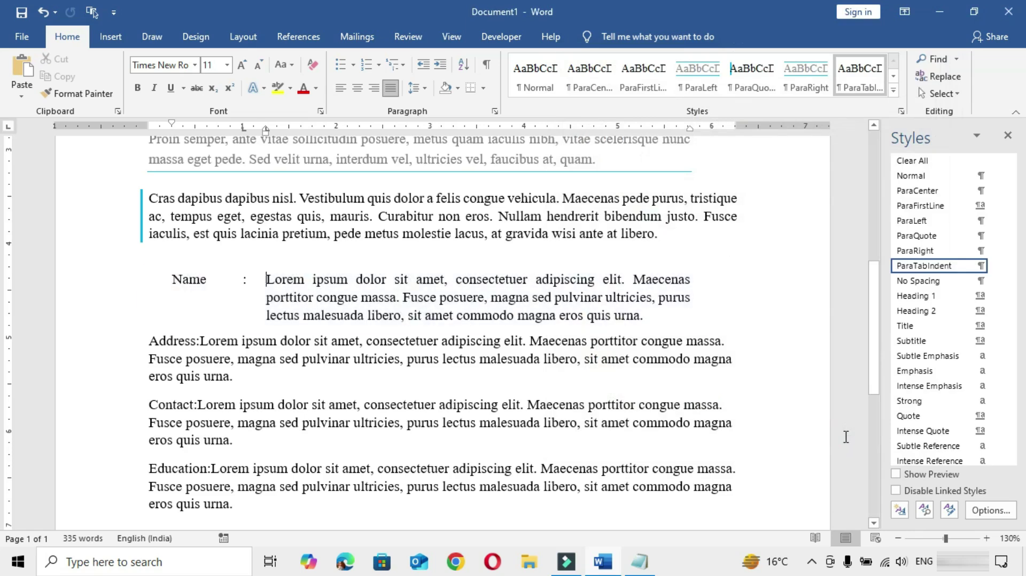
key(ctrl+z)
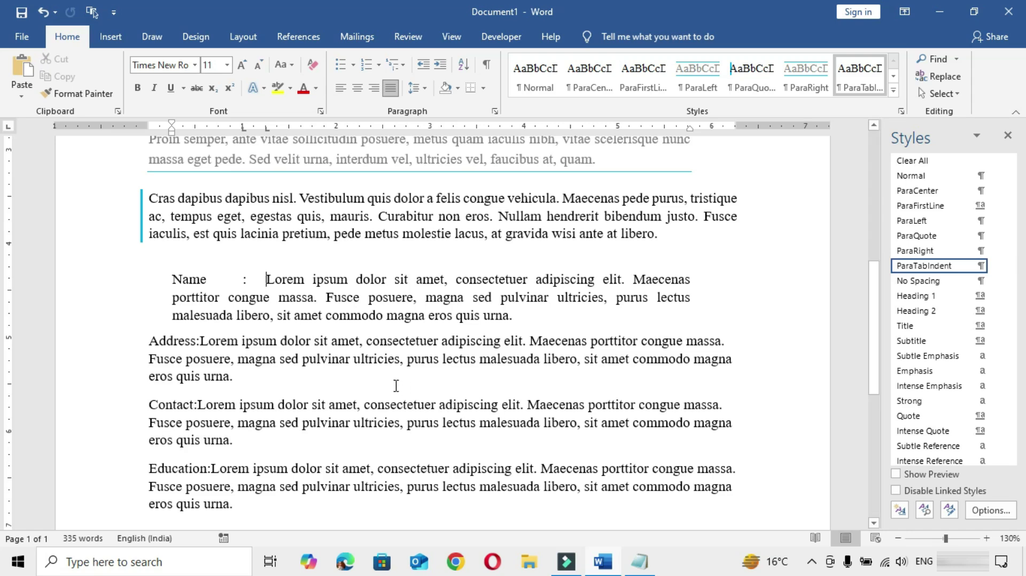
- Apply a 1-inch hanging indent directly to the "Name" paragraph and check it in the ParaTabIndent style's definition
click(495, 113)
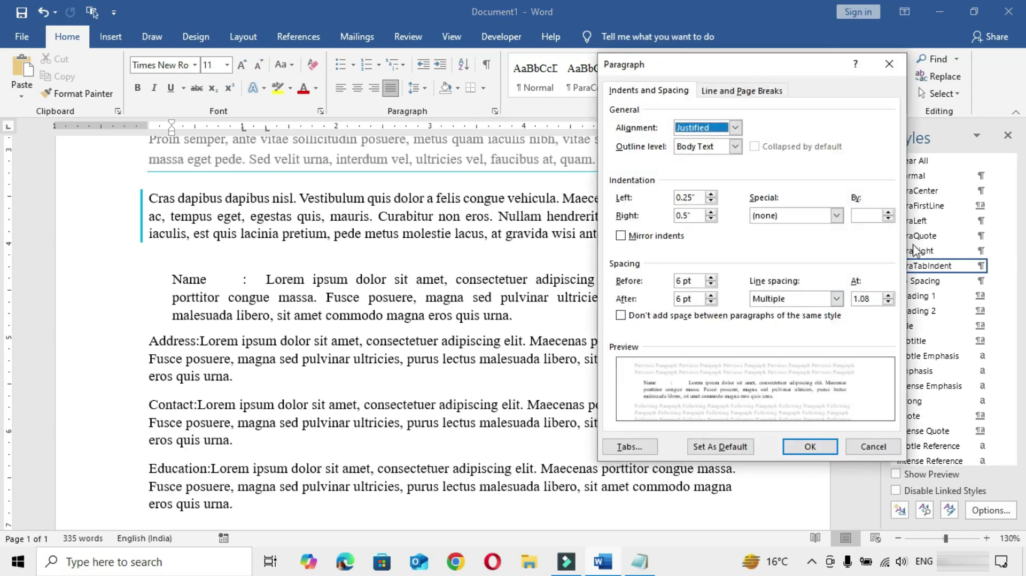
click(837, 216)
click(775, 249)
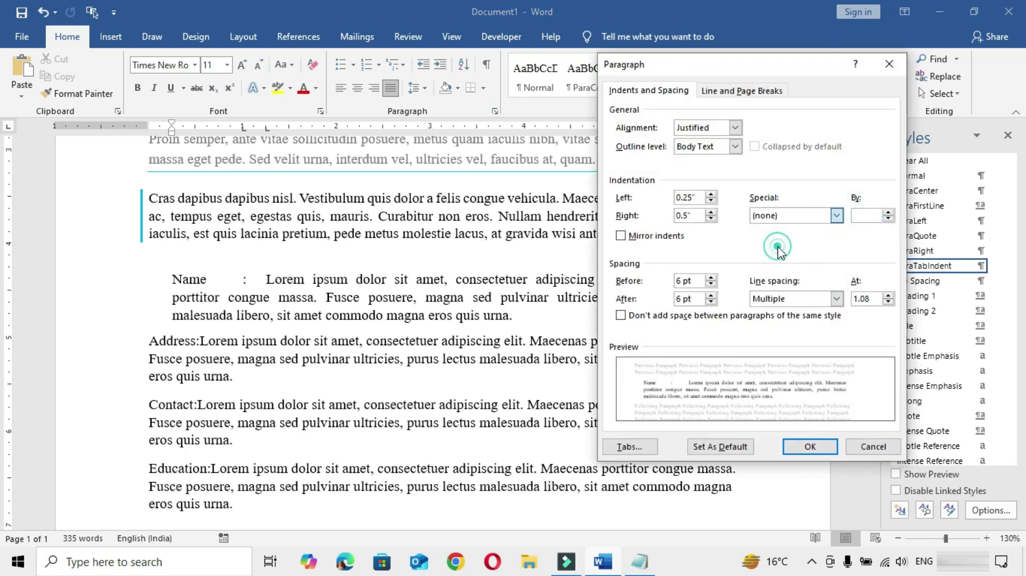
click(808, 449)
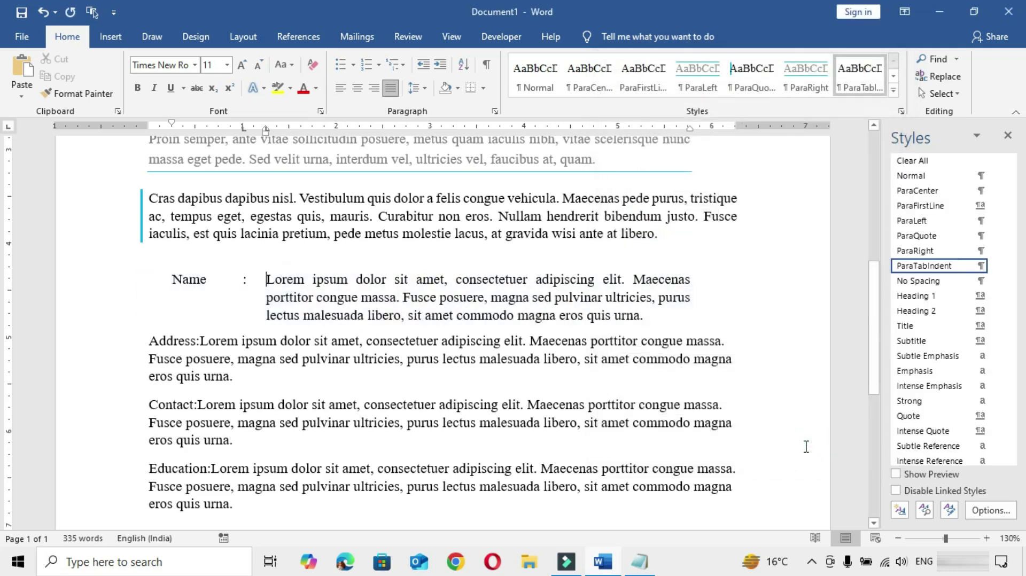
click(996, 265)
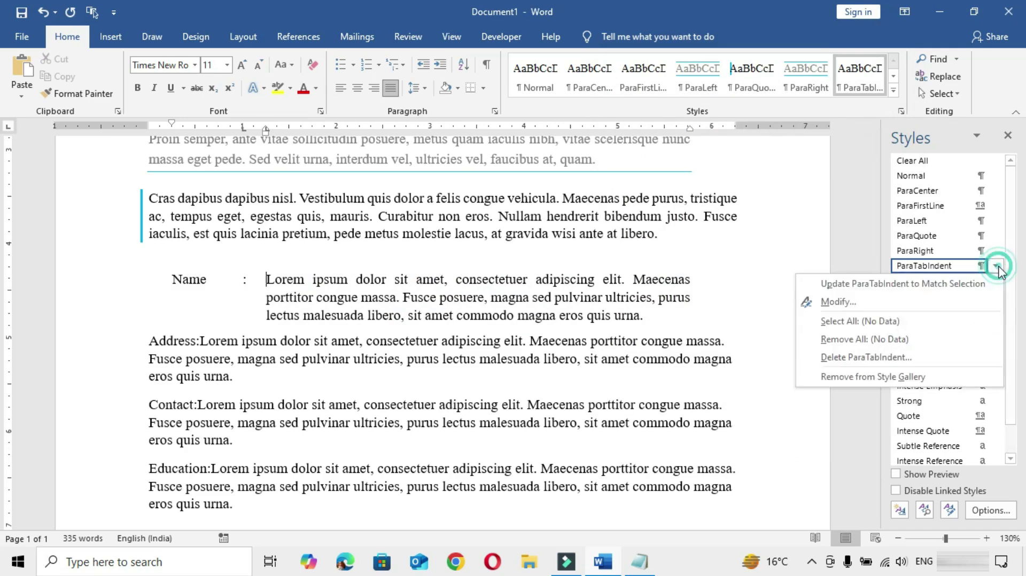
click(866, 303)
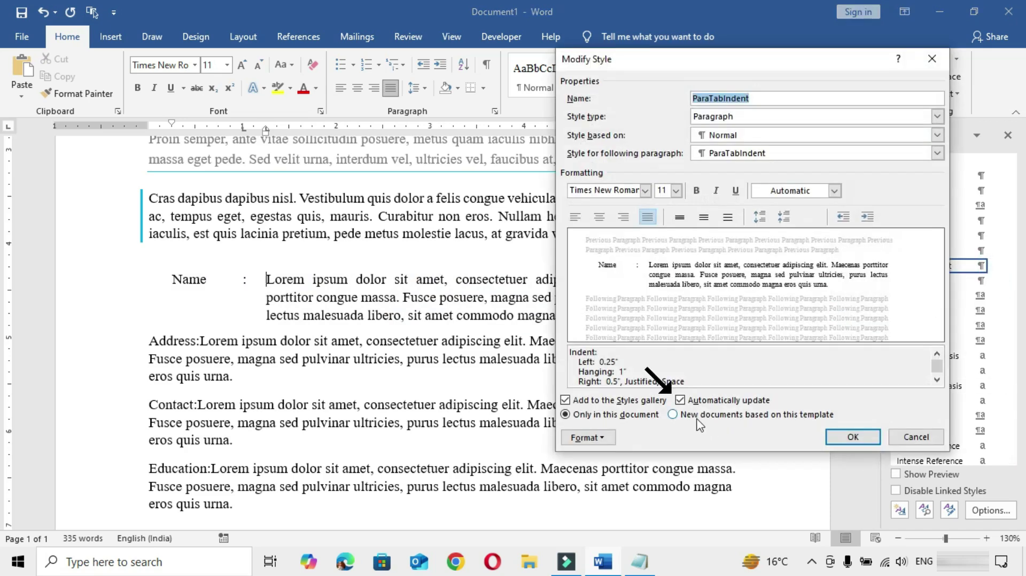
click(851, 437)
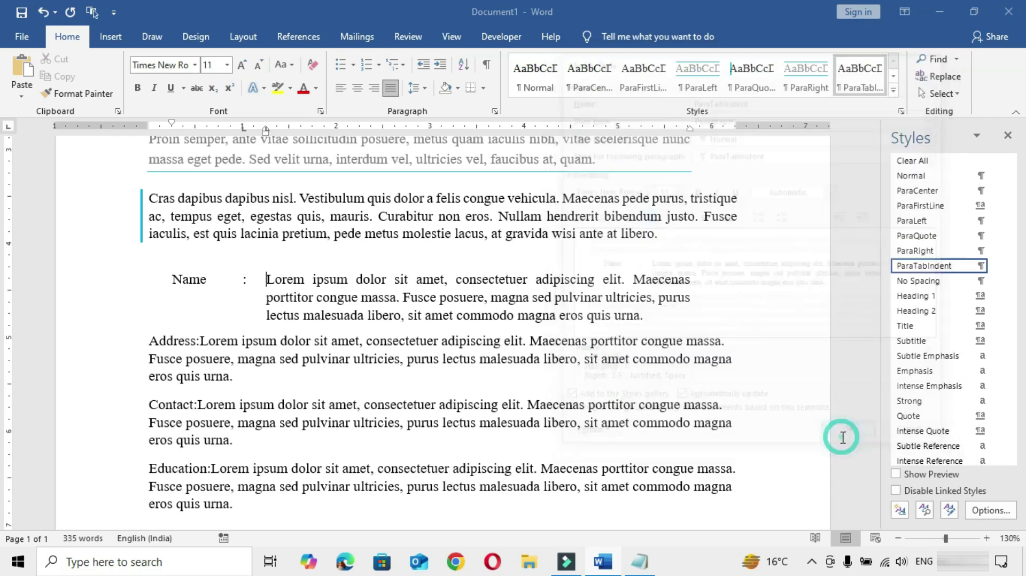
- Insert tabs before and after the colons in the "Address", "Contact" and "Education" paragraphs
click(198, 341)
key(Tab)
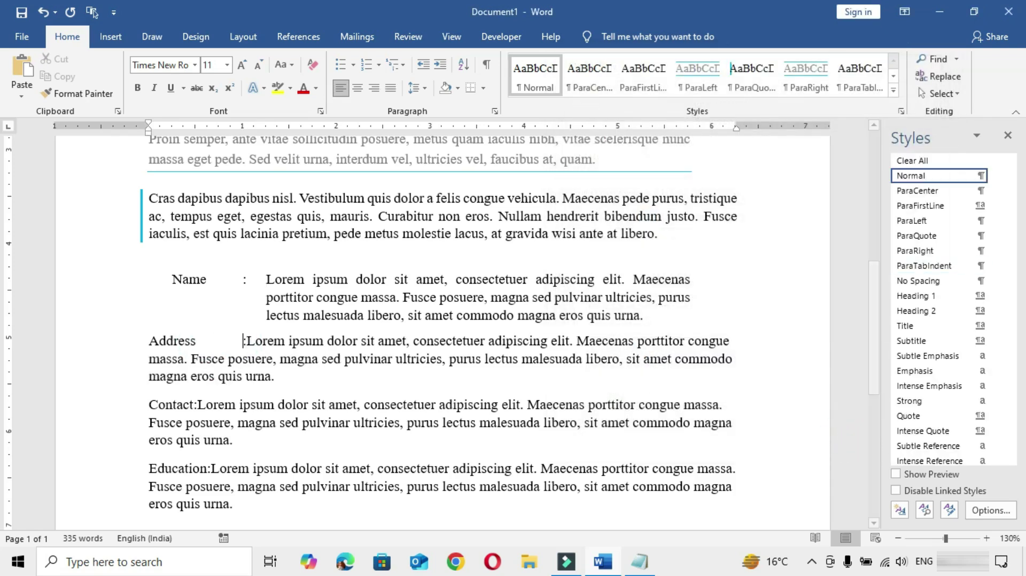
text(:)
key(Tab)
click(197, 405)
key(Tab)
click(209, 469)
key(Tab)
key(Tab)
- Apply the ParaTabIndent style to the "Address", "Contact" and "Education" paragraphs together
drag(176, 341, 386, 487)
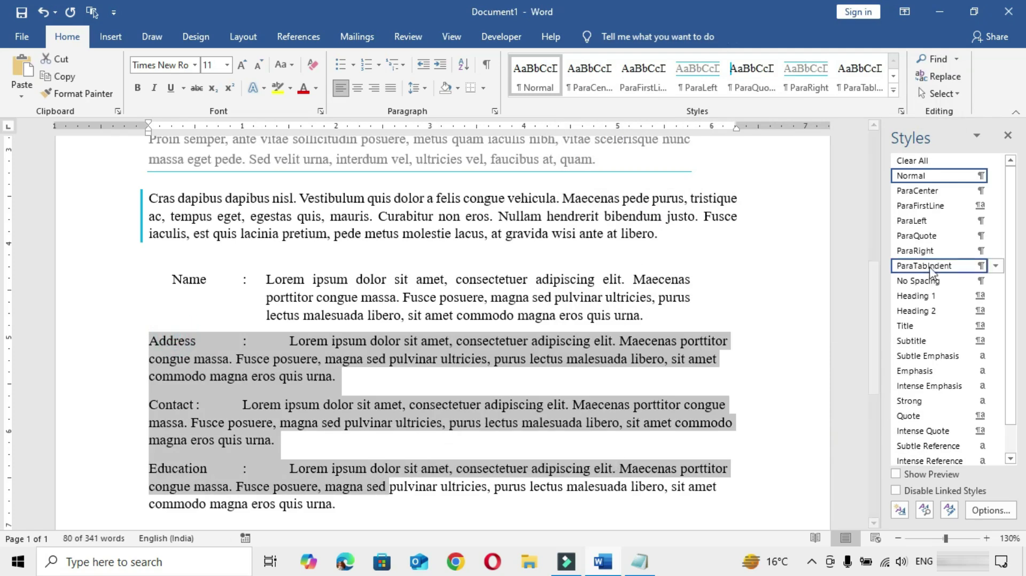
click(924, 267)
click(504, 377)
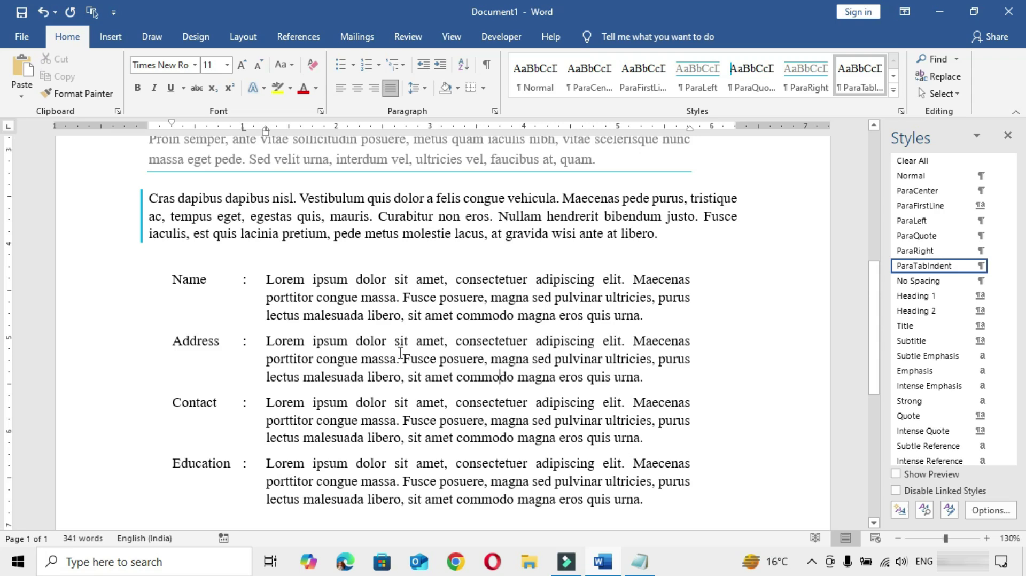
- Remove the 1-inch tab stop from the "Name" paragraph
click(294, 279)
click(242, 128)
drag(246, 178, 245, 175)
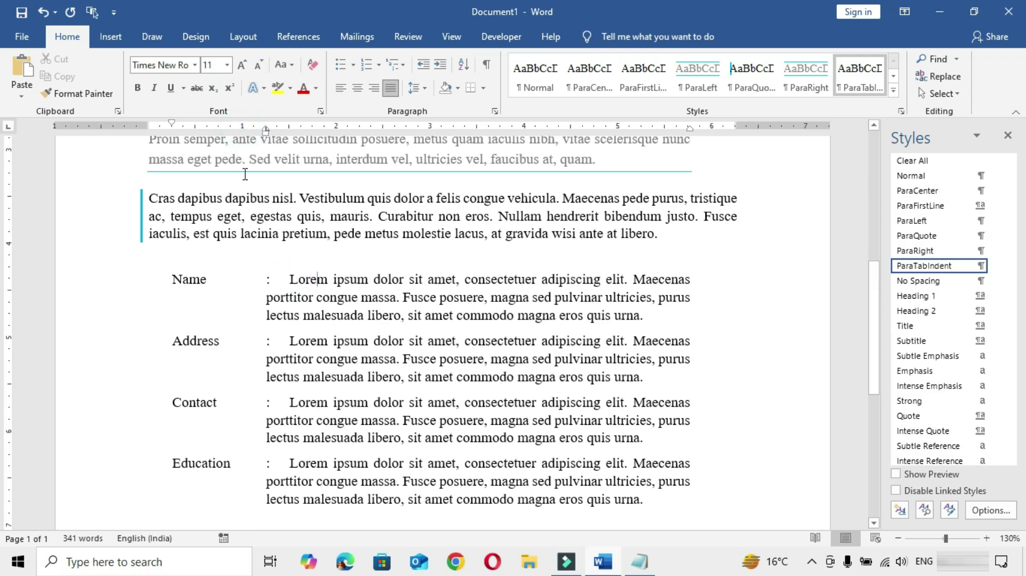
- Modify the ParaTabIndent style to add a left tab stop at 1 inch
click(995, 265)
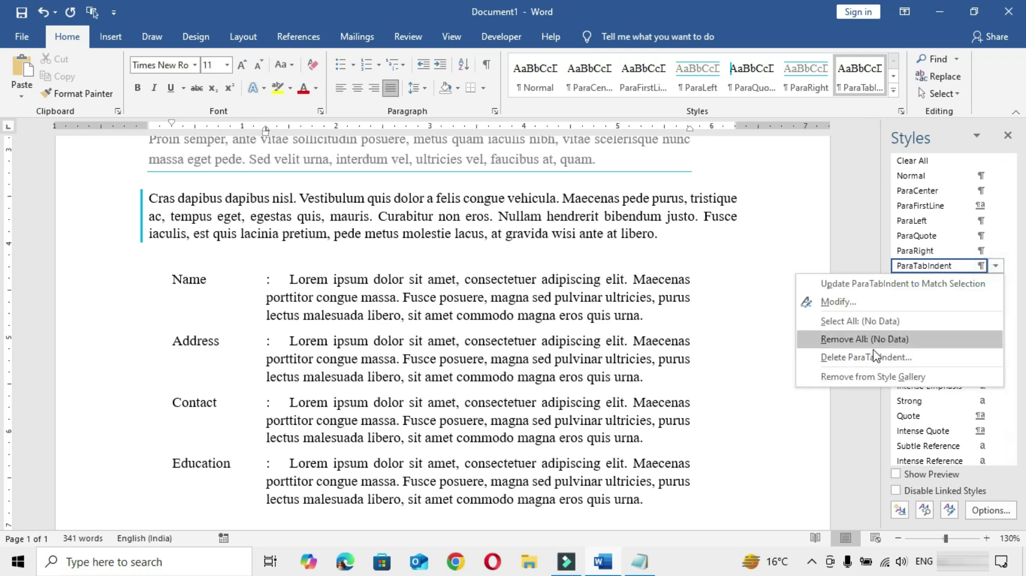
click(838, 302)
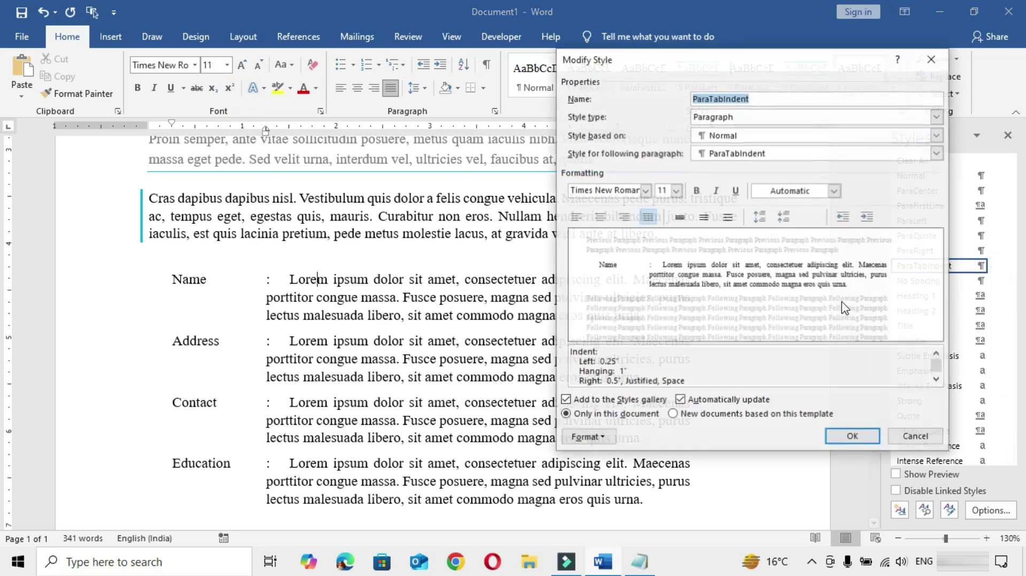
click(592, 438)
click(613, 316)
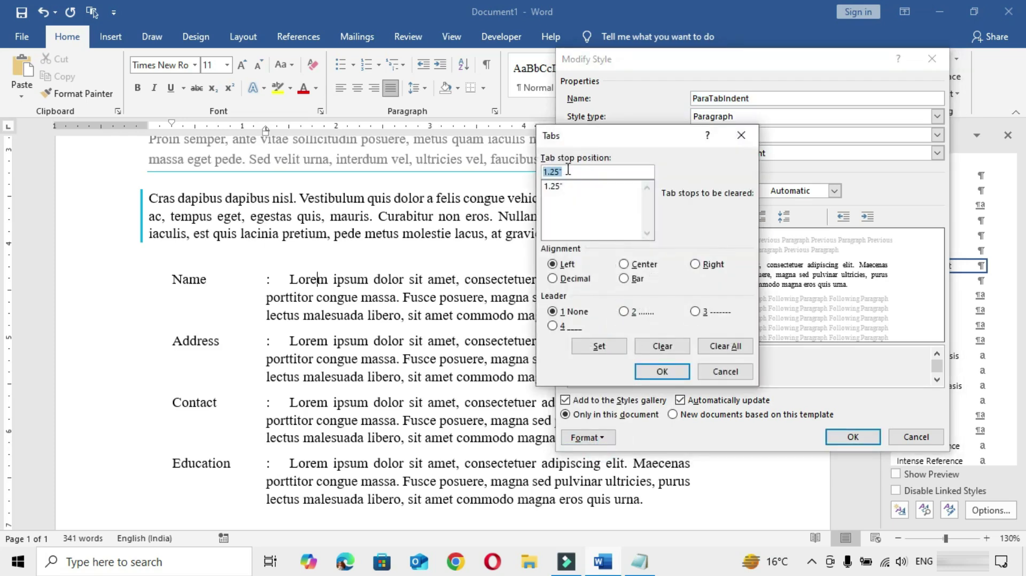
text(1)
click(598, 346)
click(662, 372)
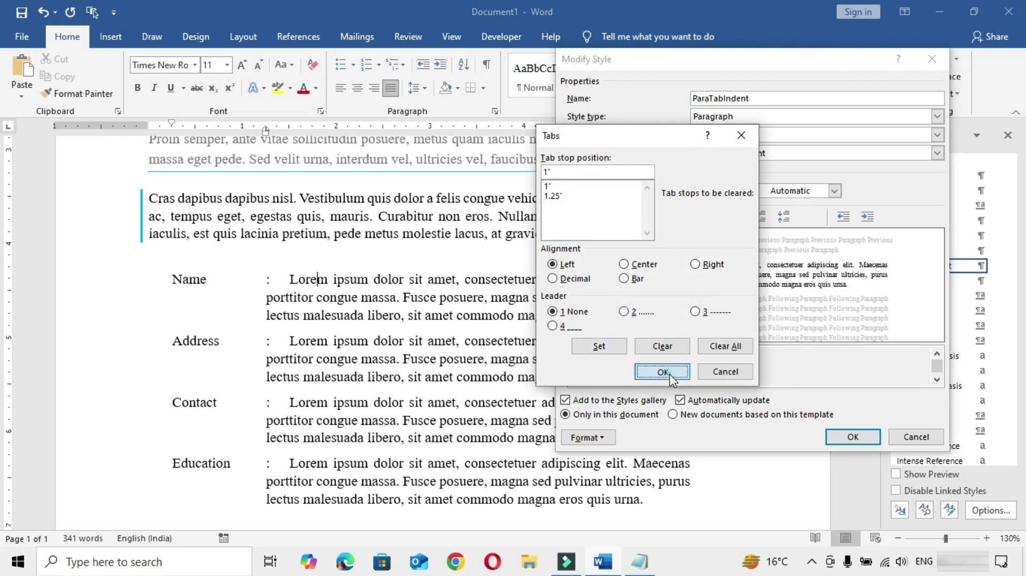
click(852, 437)
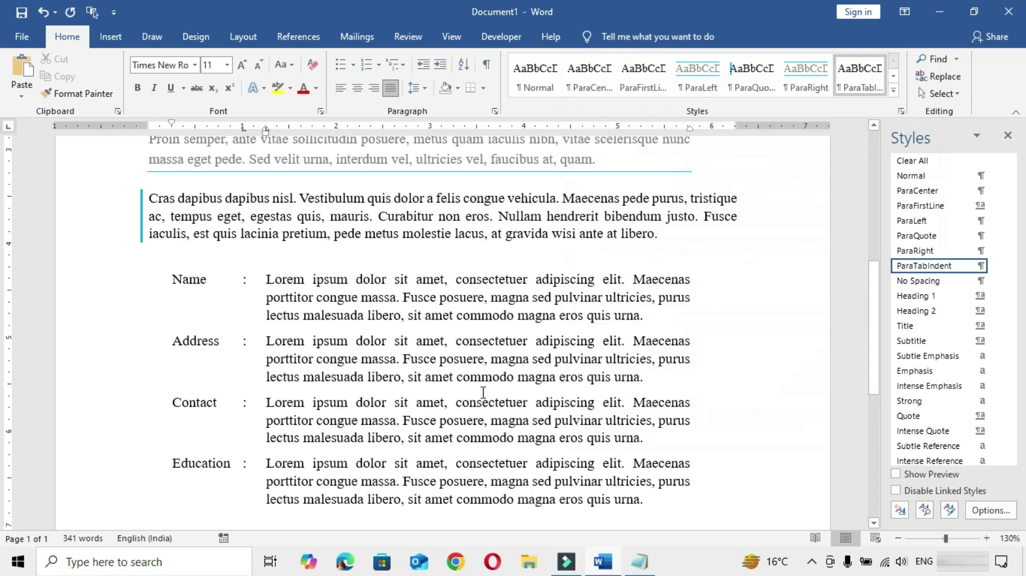
scroll(483, 392, down, 3)
scroll(483, 392, up, 3)
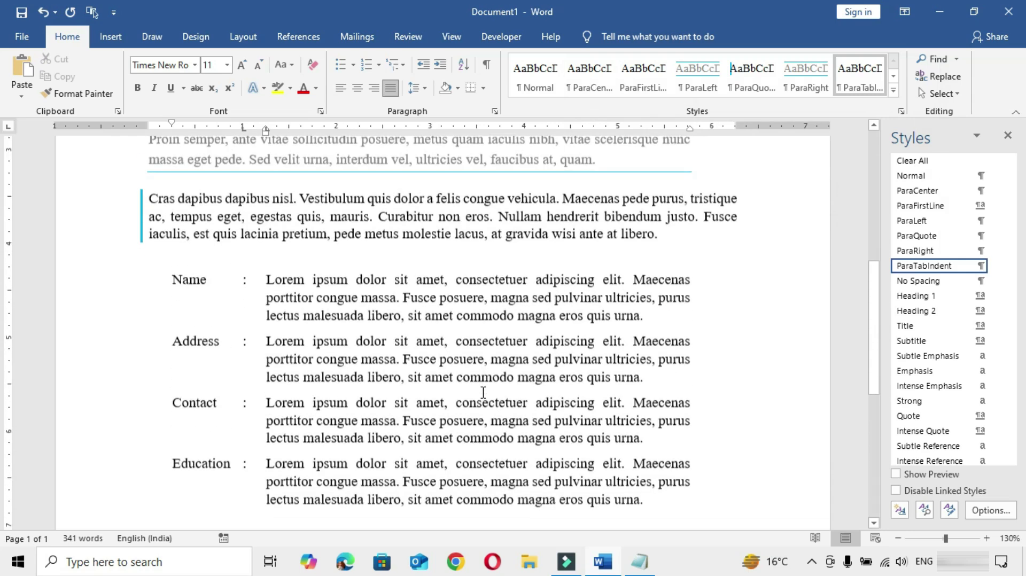
- Start a new character-type style named Character1 from the word "Name" with bold and underline formatting
double_click(182, 278)
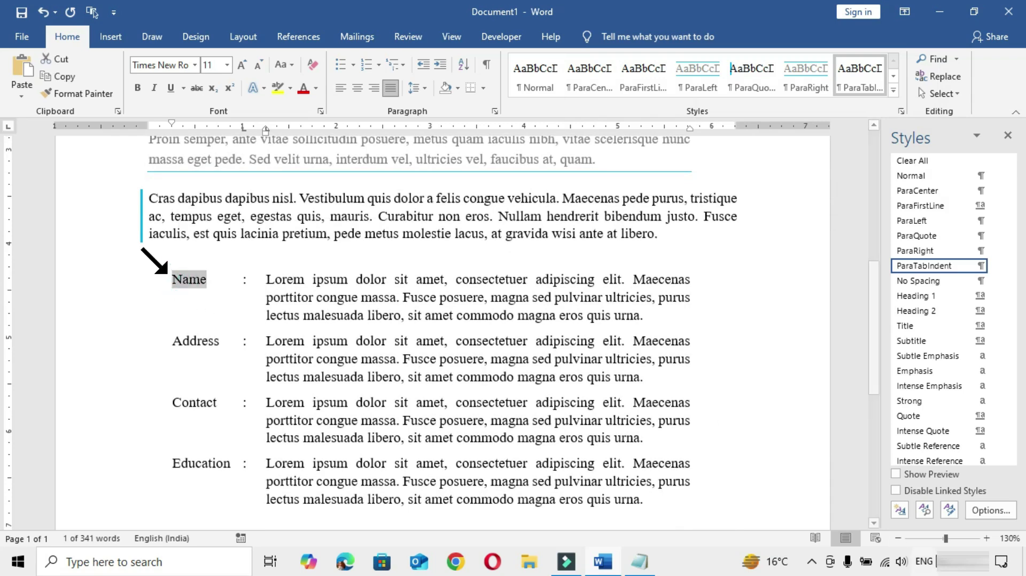
click(900, 510)
text(Character1)
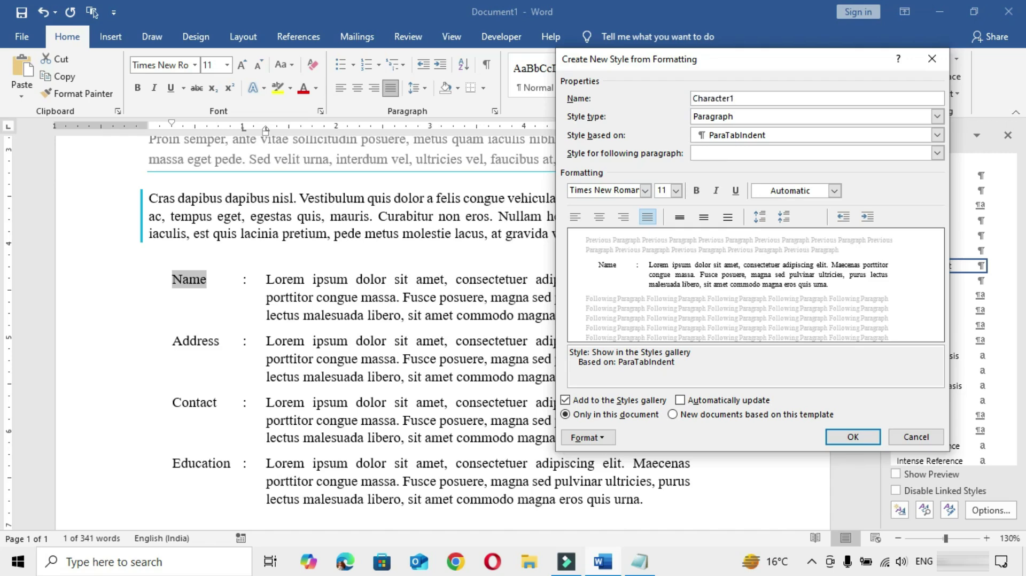
click(736, 115)
click(724, 137)
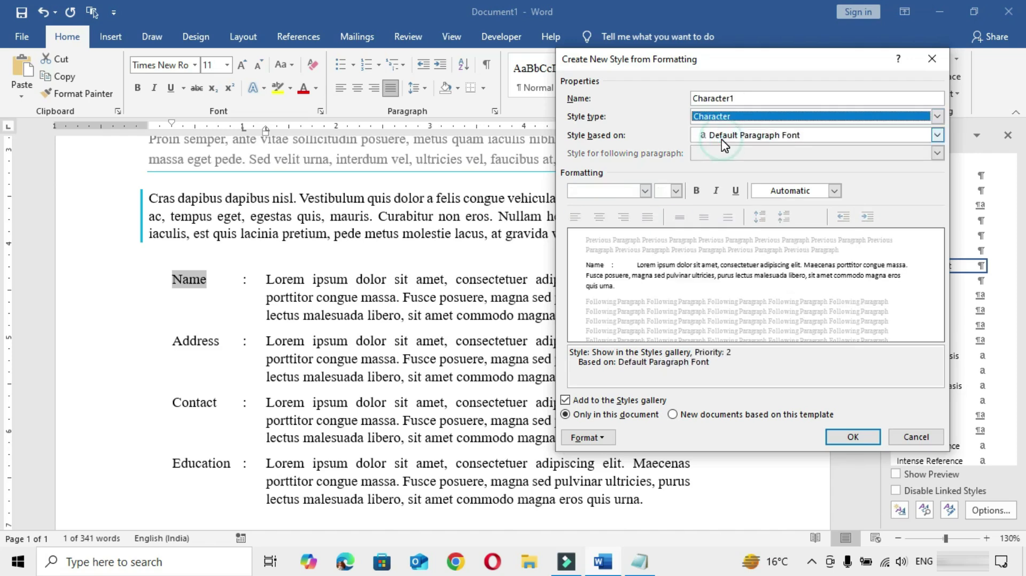
click(697, 191)
click(735, 191)
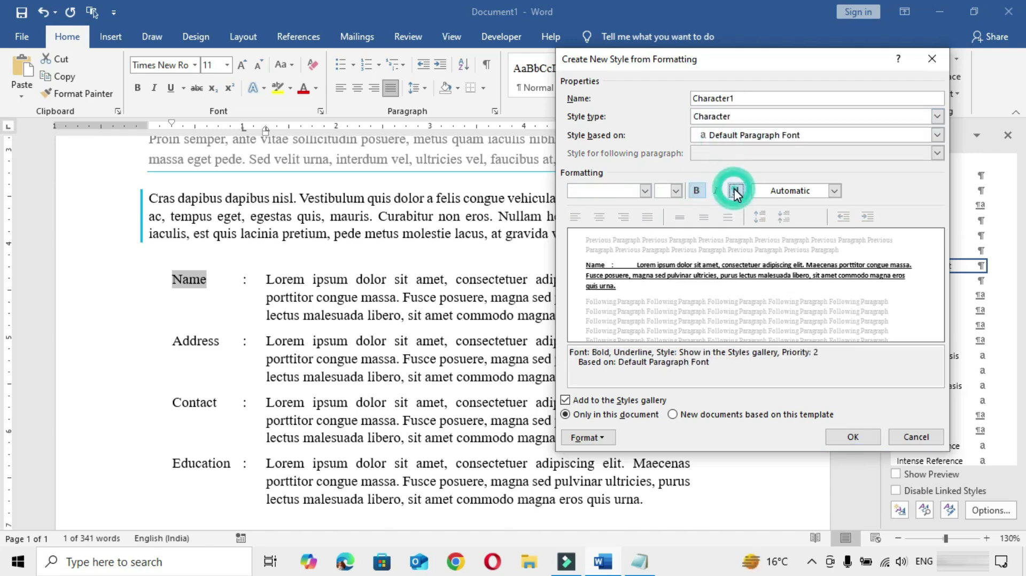
- Set the underline color of the Character1 style to the standard light blue and save the new style
click(603, 438)
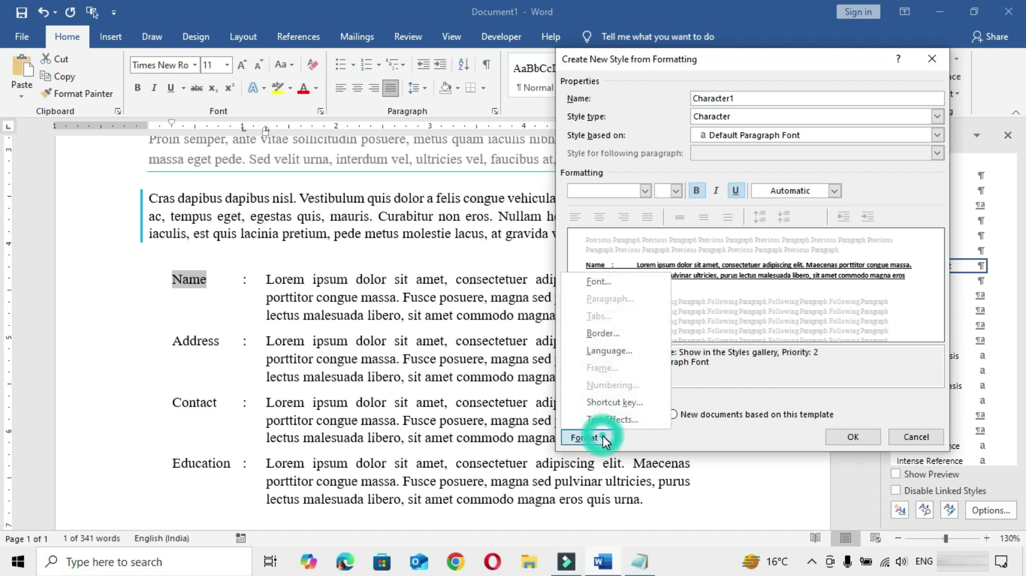
click(622, 283)
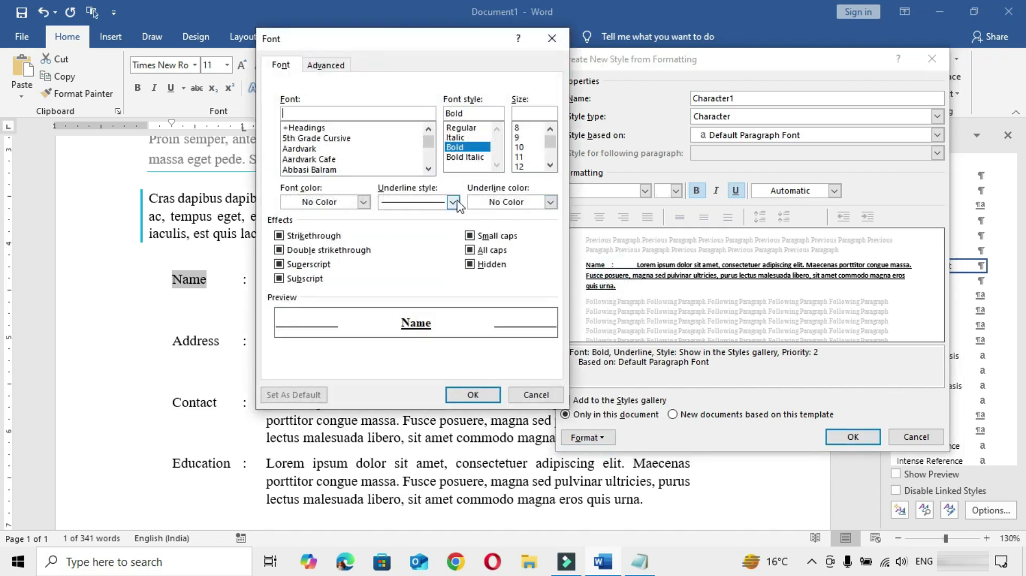
click(550, 203)
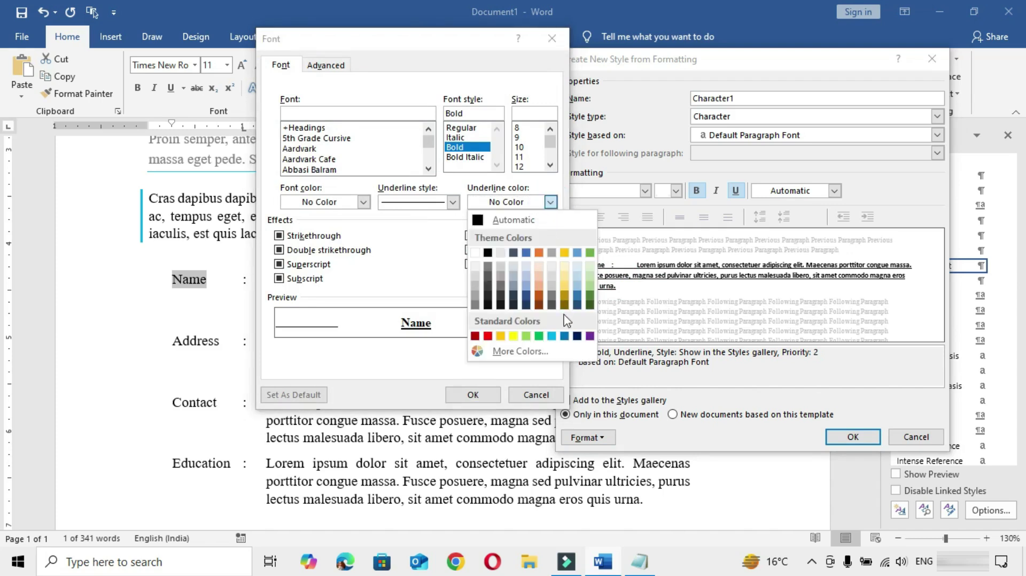
click(551, 335)
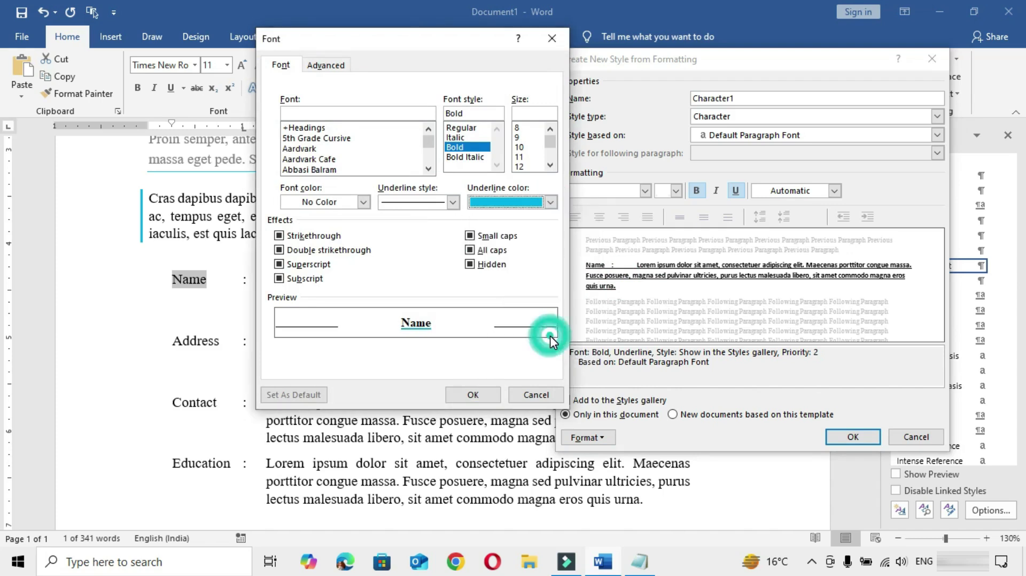
click(483, 395)
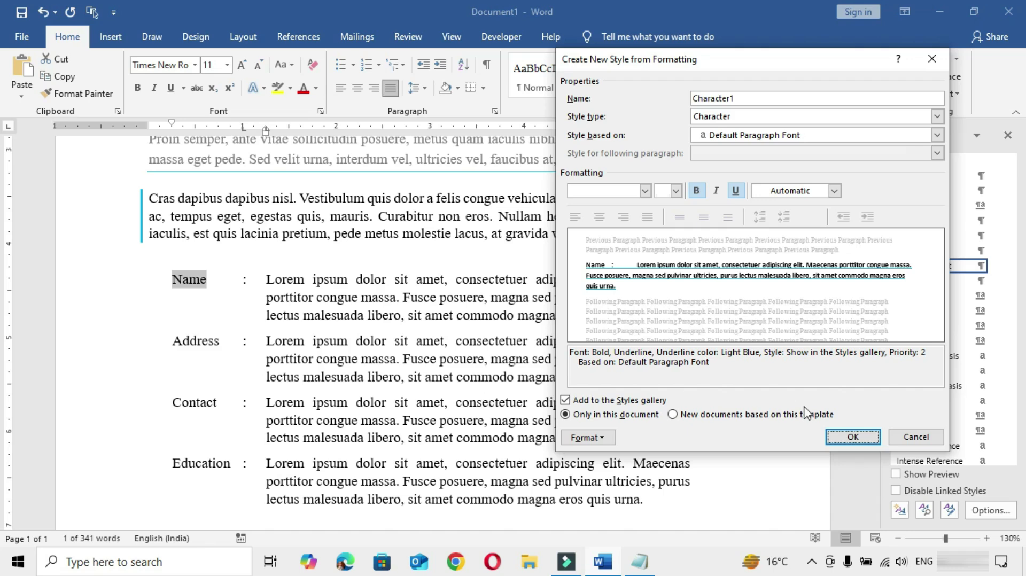
click(855, 437)
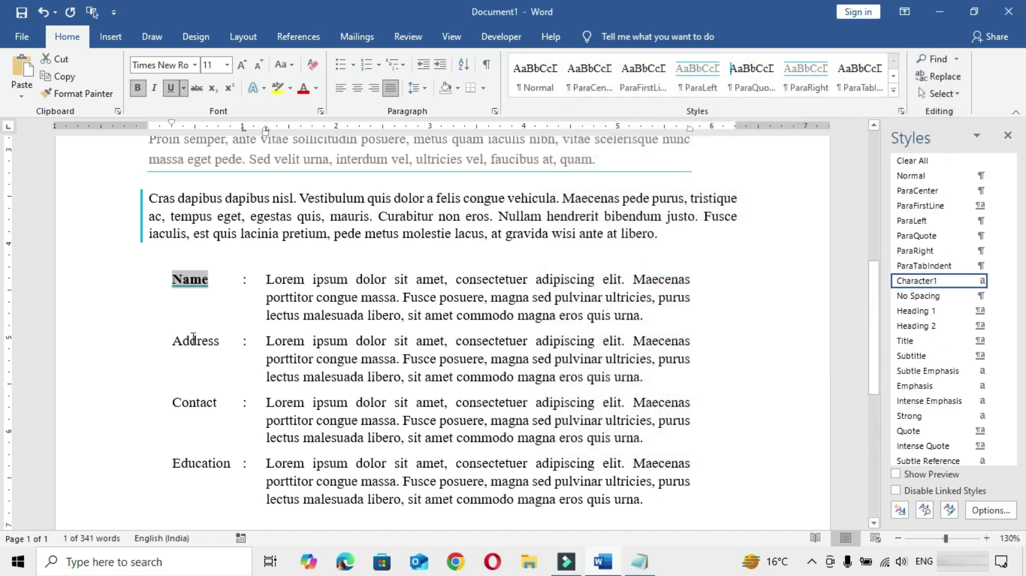
- Apply the Character1 style to the words "Address", "Contact" and "Education"
double_click(194, 339)
click(917, 282)
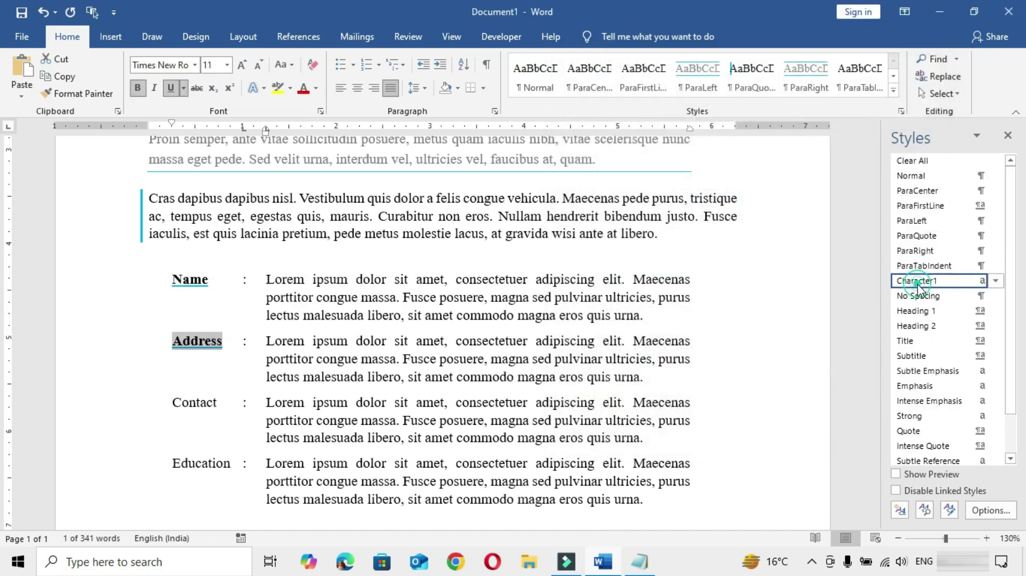
double_click(195, 402)
click(917, 281)
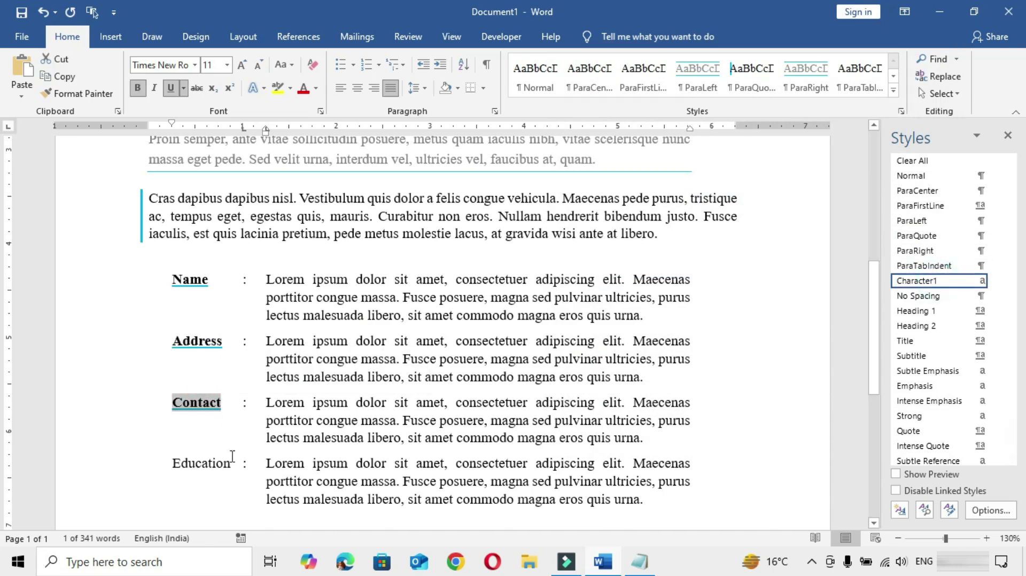
double_click(206, 463)
click(917, 282)
- Apply the Character1 style to the word "Lorem" that opens the document's first paragraph
scroll(374, 342, up, 3)
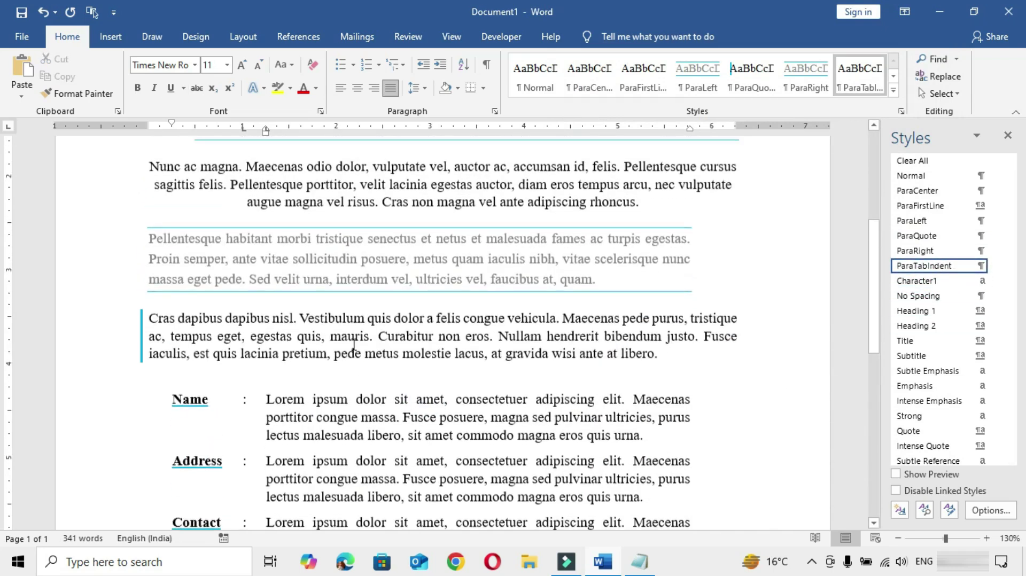
scroll(353, 344, up, 5)
click(210, 201)
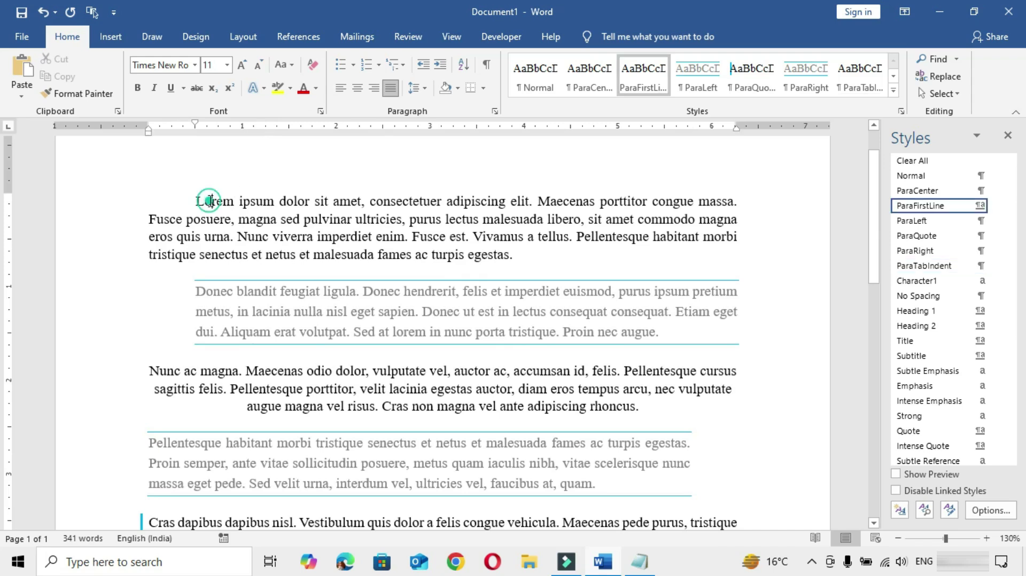
double_click(210, 201)
click(917, 282)
- Try the Character1 style on the word "Nunc" in the centered paragraph, and restore its ParaCenter formatting
scroll(131, 289, down, 2)
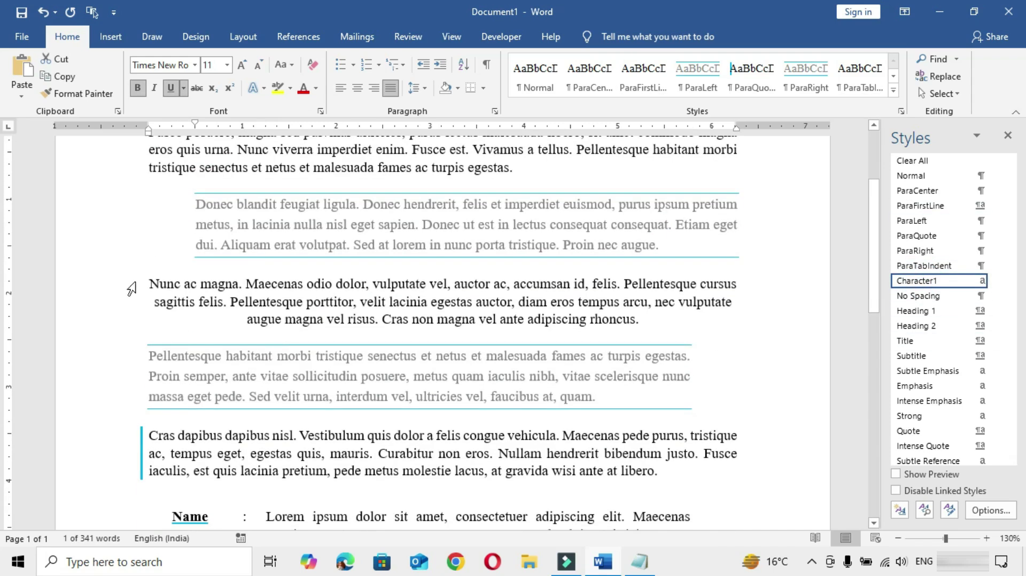
double_click(156, 284)
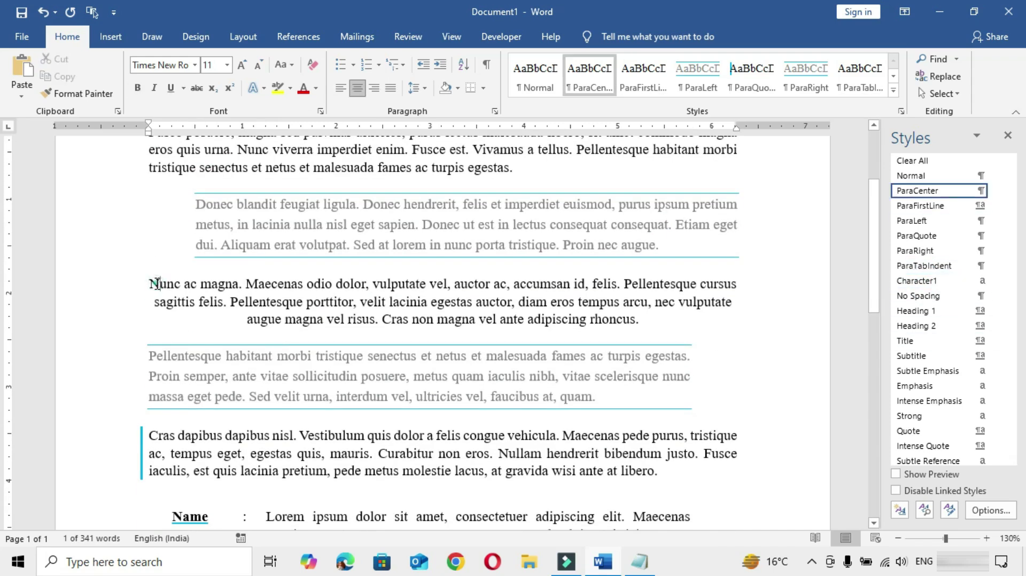
click(936, 282)
click(419, 319)
scroll(417, 320, down, 1)
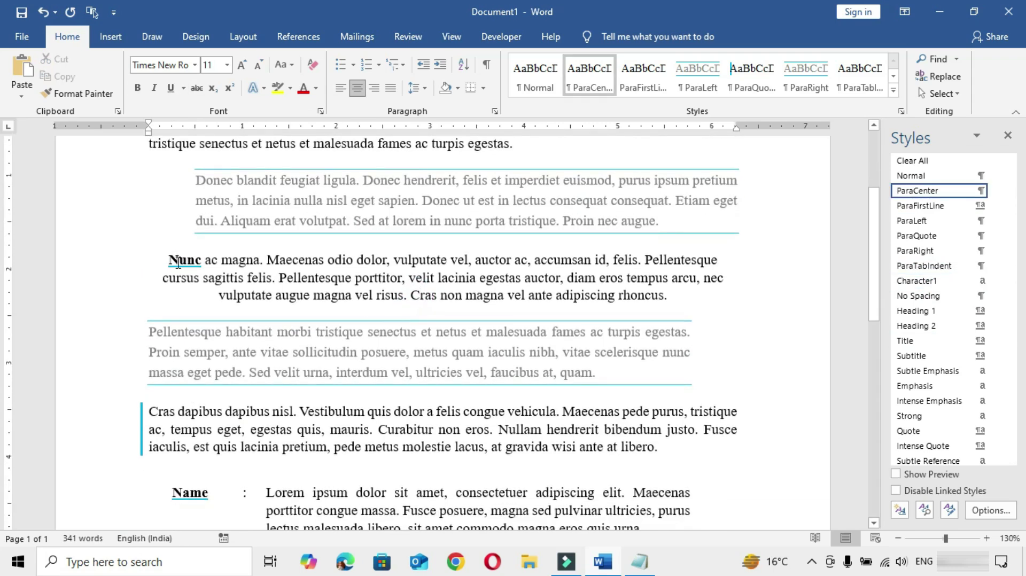
double_click(179, 260)
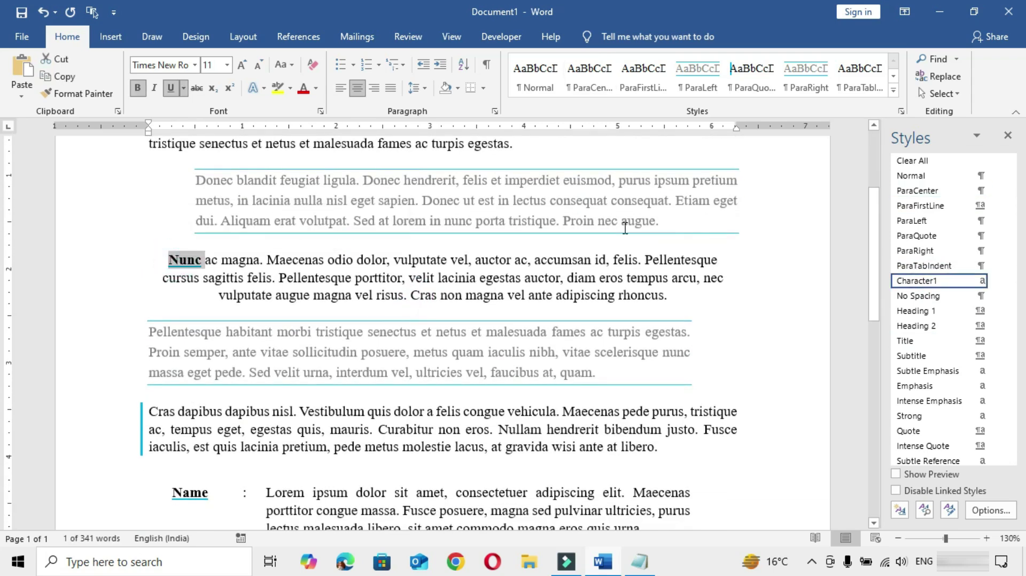
click(930, 191)
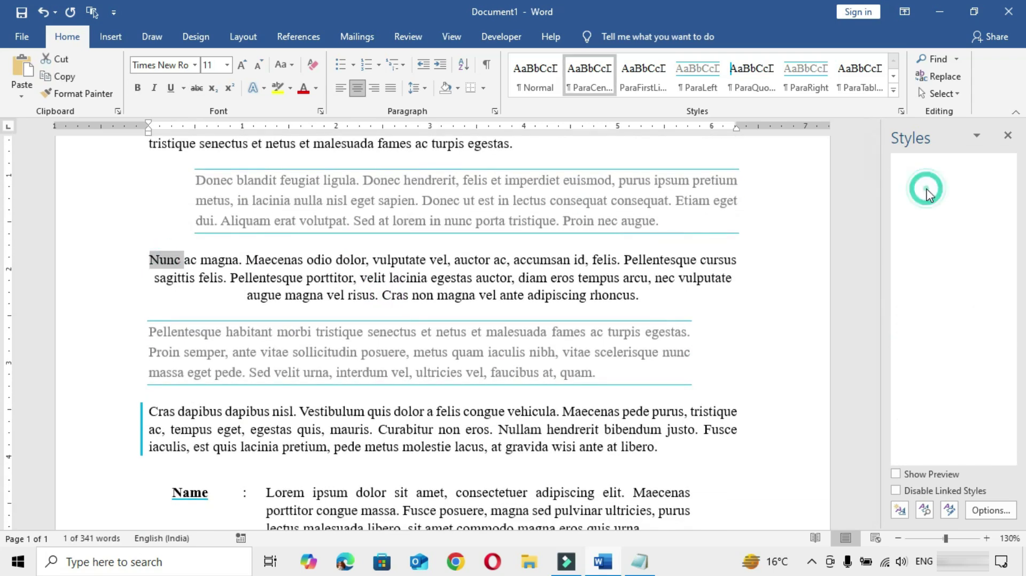
- Try the Character1 style on the word "Cras" in the quote paragraph, and restore its ParaQuote formatting
double_click(165, 412)
click(915, 282)
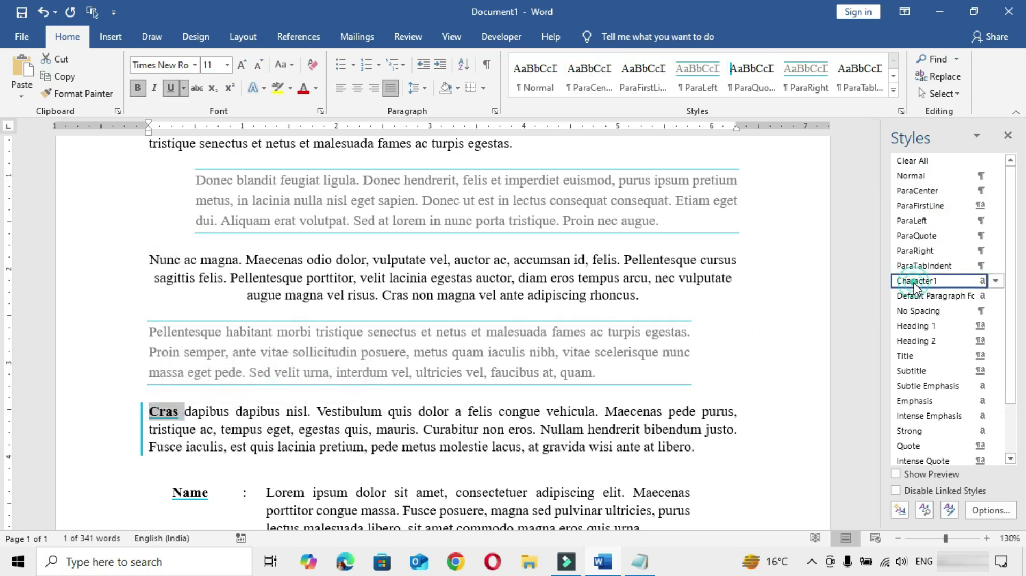
click(500, 411)
double_click(158, 417)
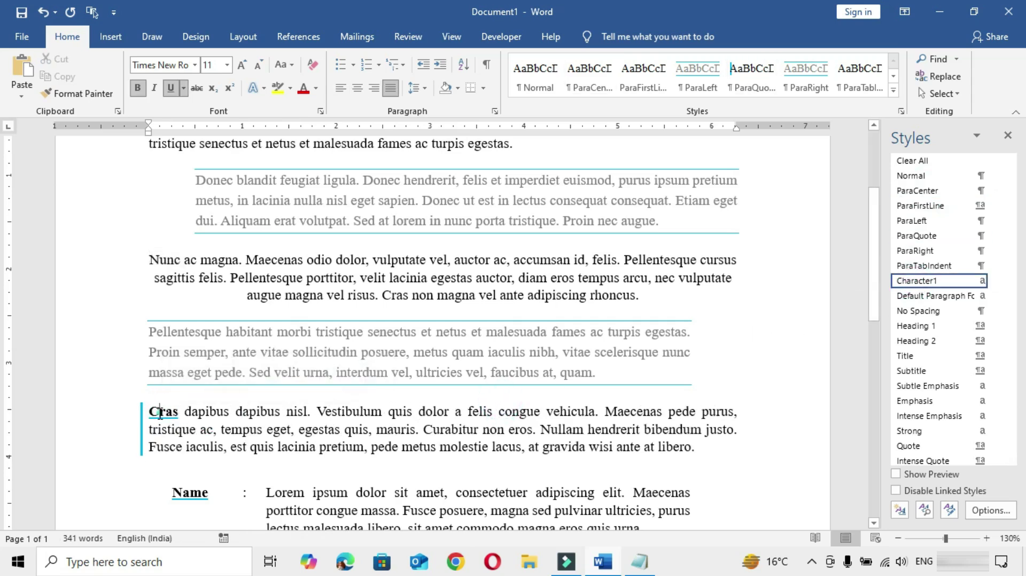
click(915, 235)
click(493, 413)
- Search the icons for "Ball" and insert the hot-air balloon icon at the start of the "Donec blandit" paragraph
scroll(493, 413, up, 3)
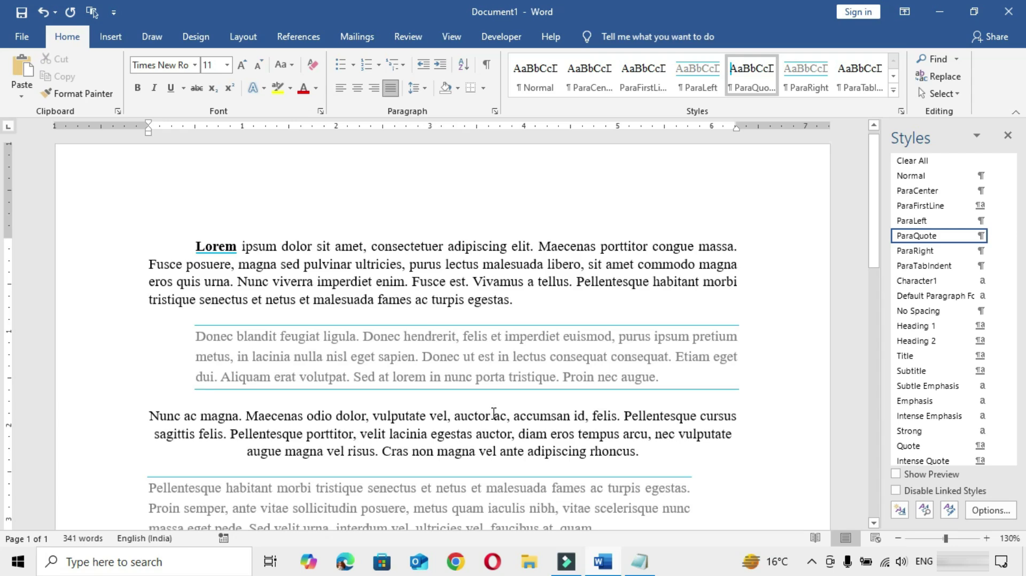
scroll(493, 412, down, 6)
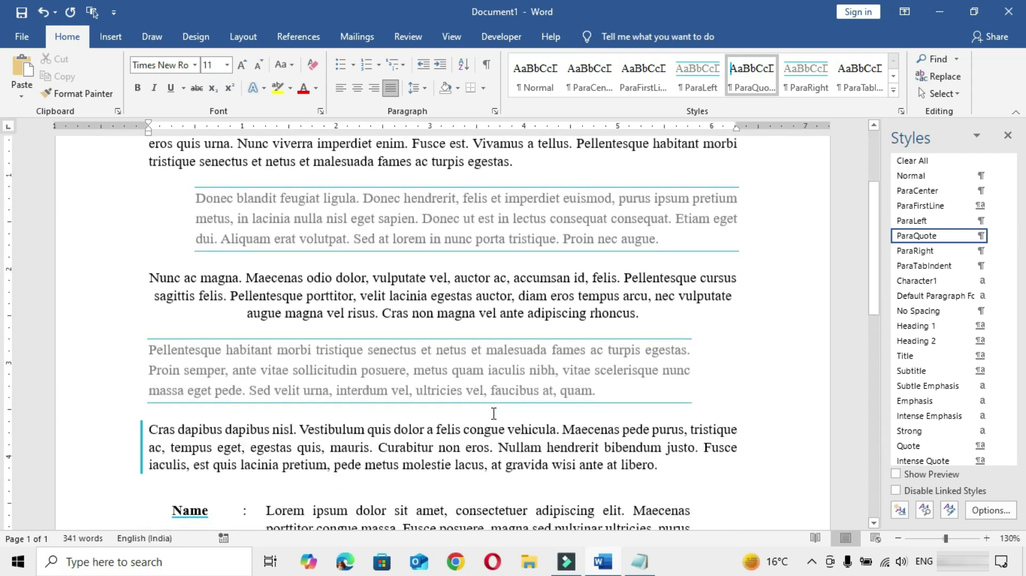
scroll(492, 412, down, 3)
scroll(493, 413, up, 8)
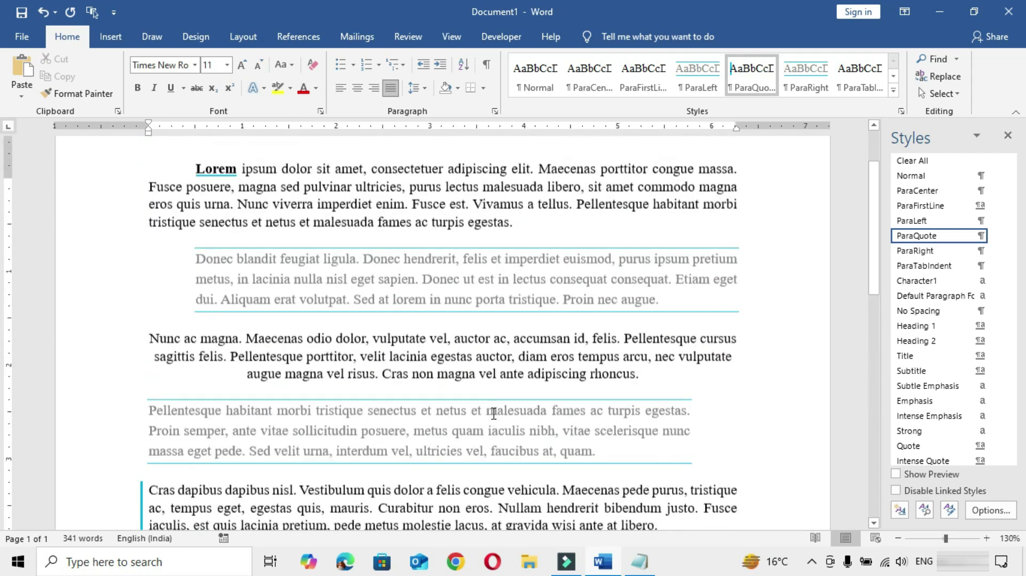
scroll(492, 412, down, 1)
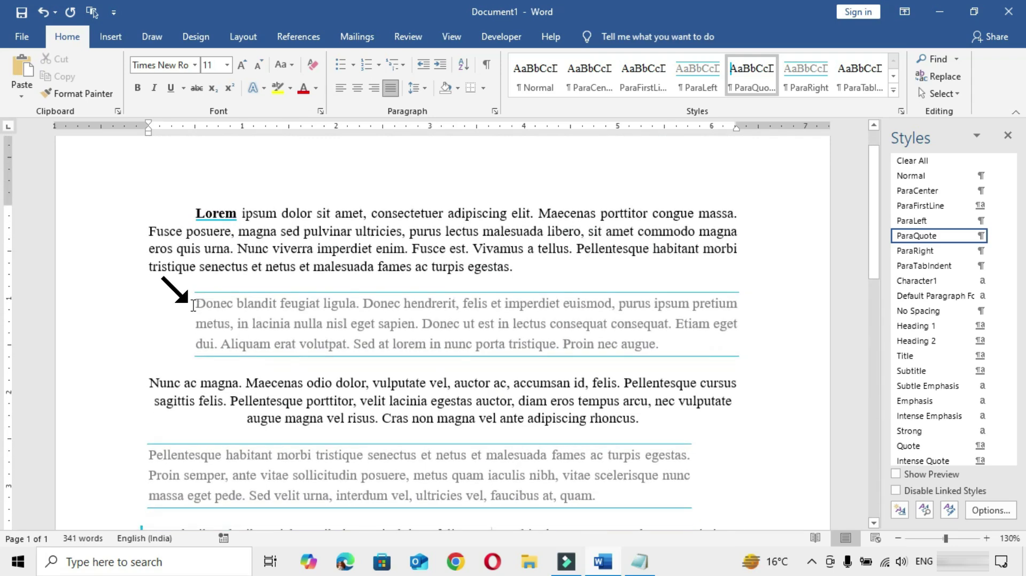
click(193, 303)
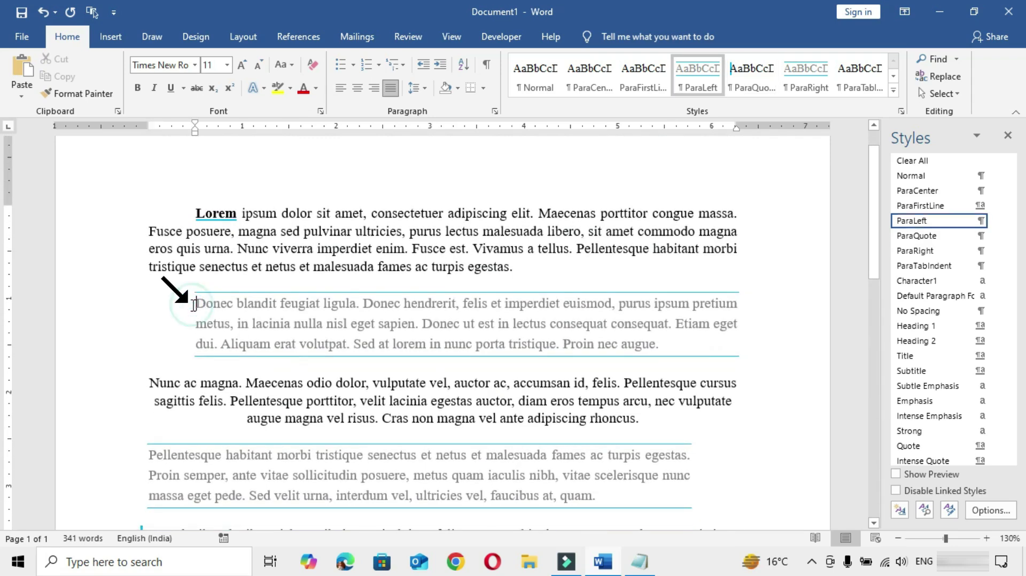
click(112, 38)
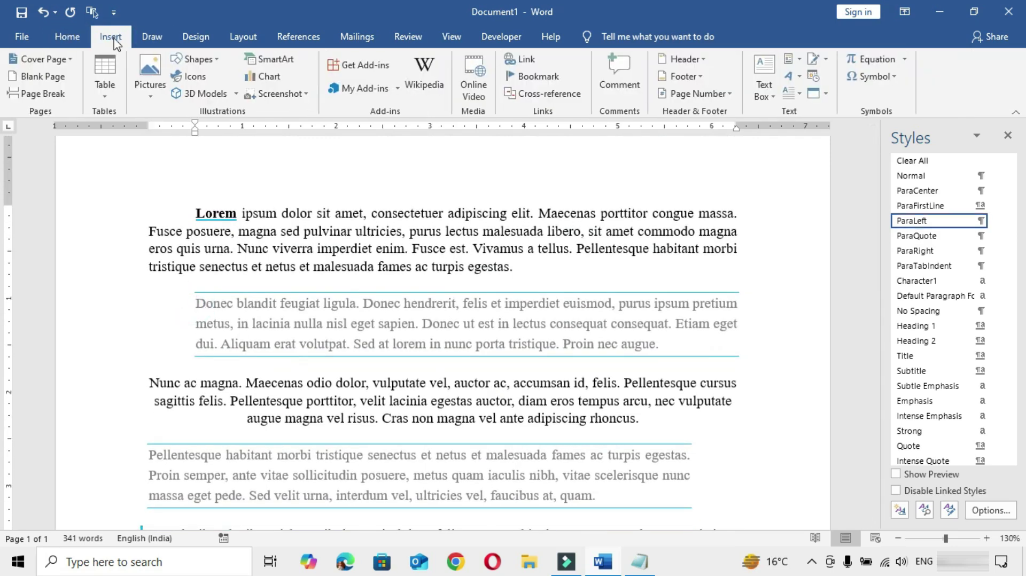
click(193, 77)
click(172, 135)
text(Ball)
click(455, 238)
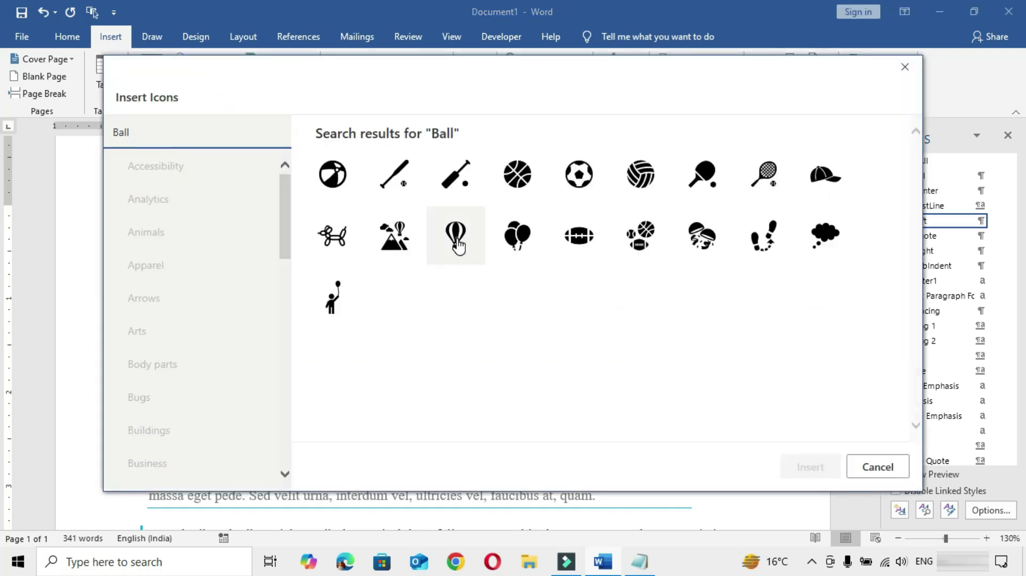
click(801, 469)
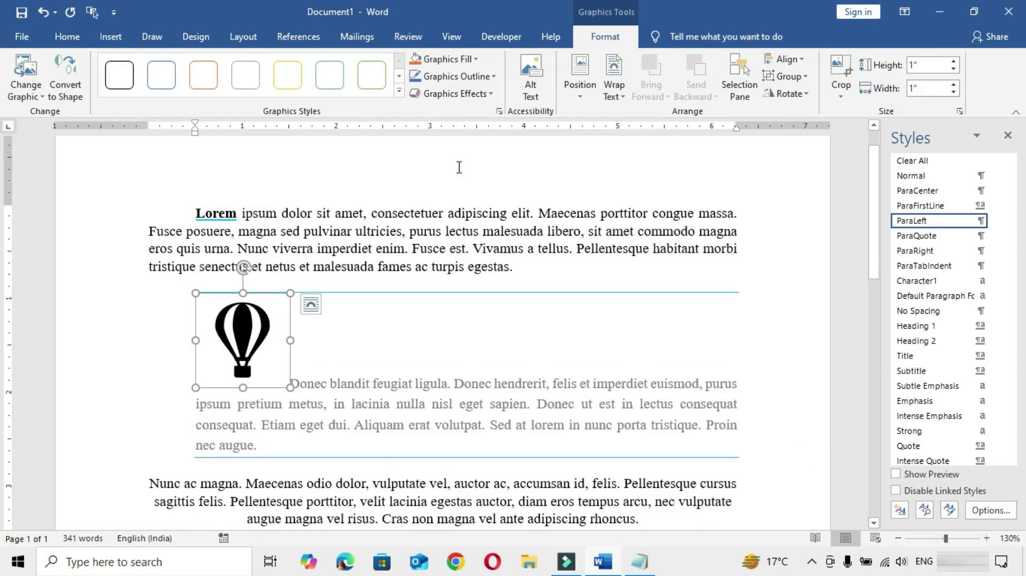
- Apply the solid green graphics style to the balloon icon and convert it to a shape
click(399, 91)
click(371, 134)
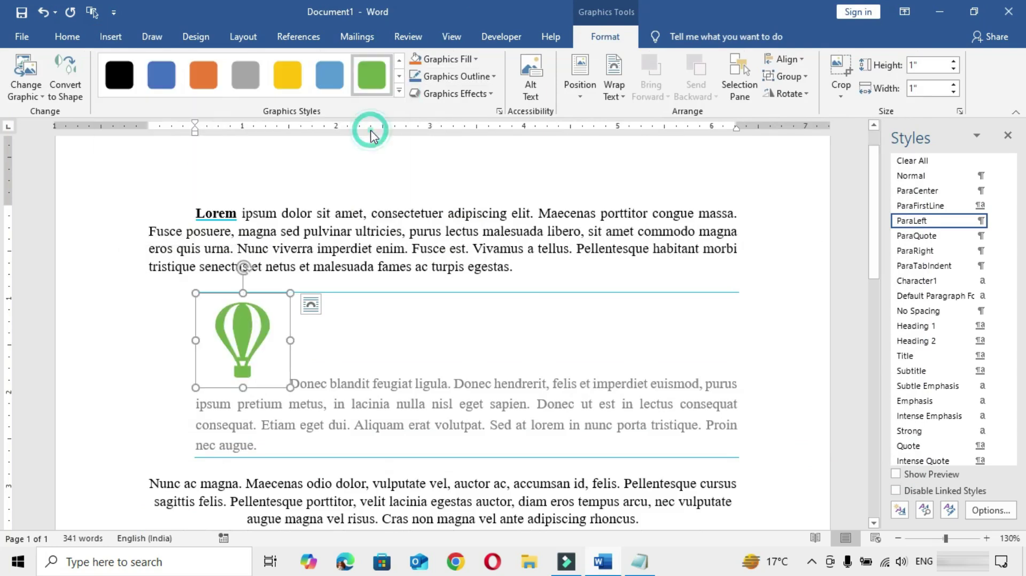
click(66, 85)
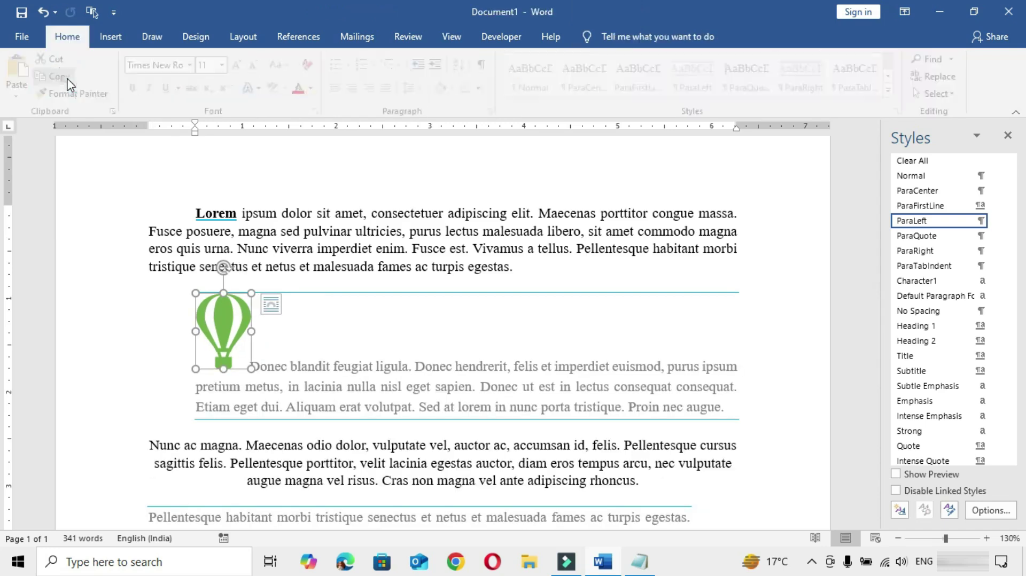
- Set the text wrapping of the green balloon shape to Square
click(223, 320)
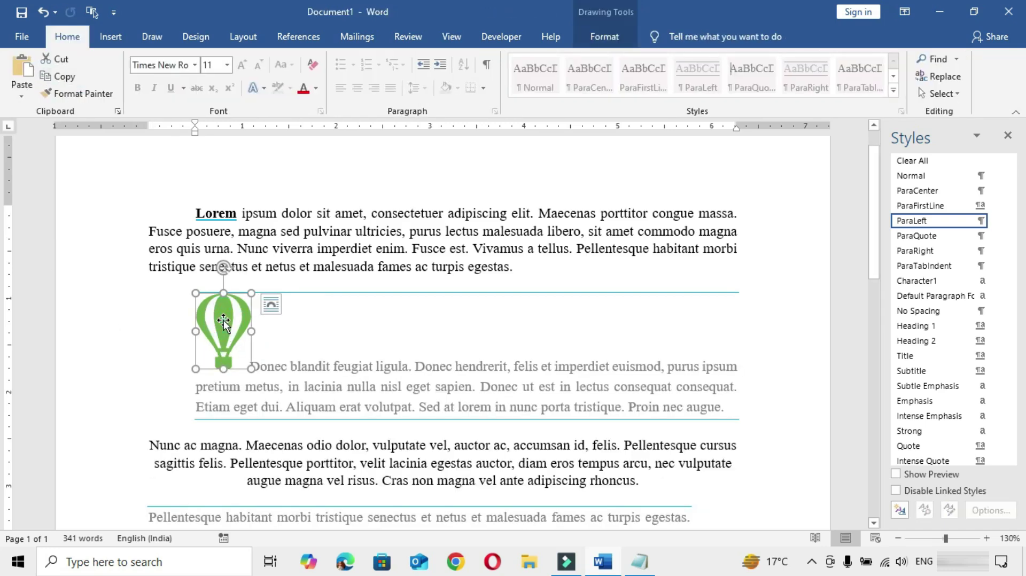
click(605, 33)
click(765, 79)
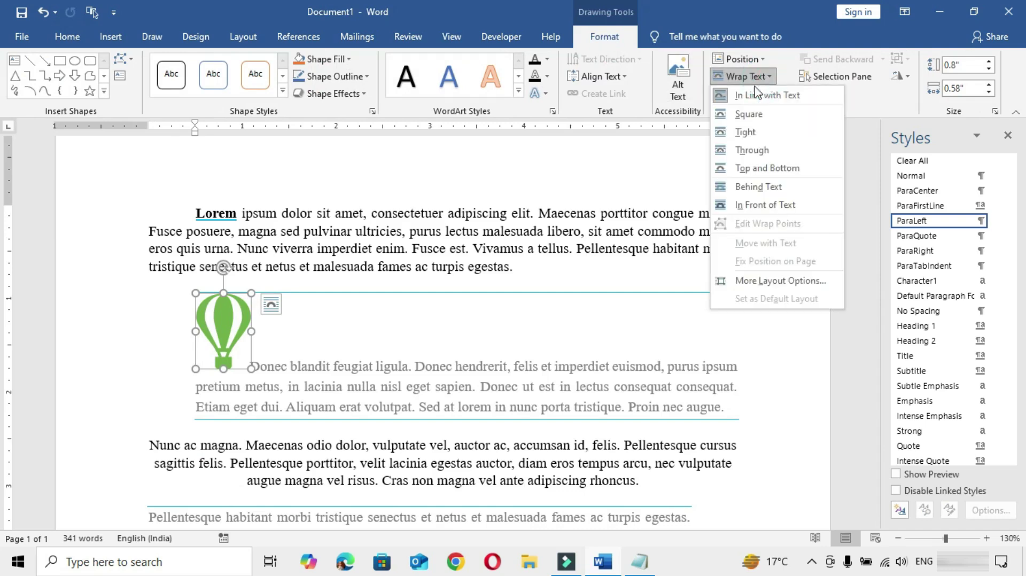
click(748, 109)
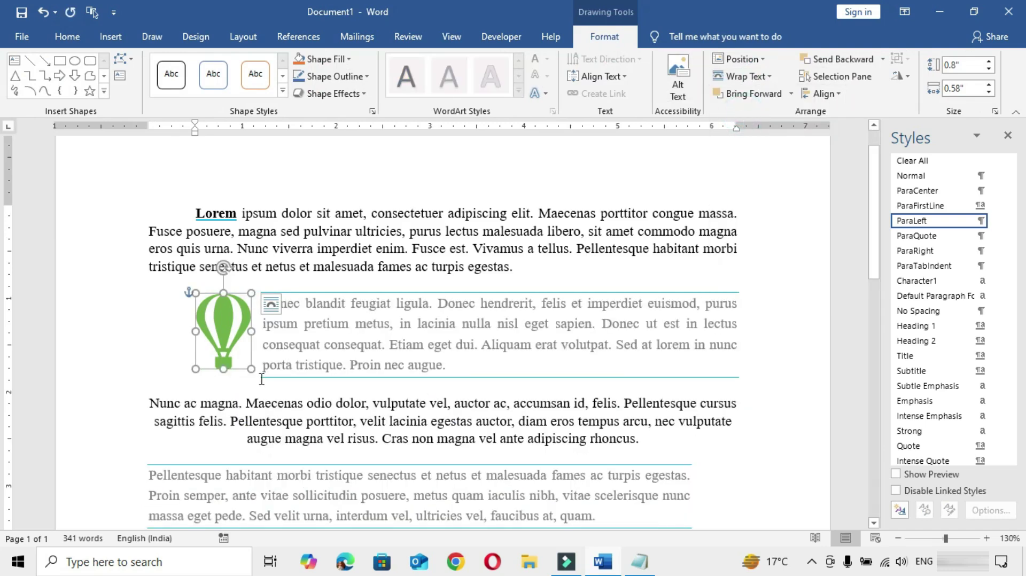
- Shrink the balloon and place it before the "Donec blandit" paragraph, with a copy after the "Pellentesque habitant" paragraph
drag(253, 370, 730, 469)
key(ctrl+c)
key(ctrl+v)
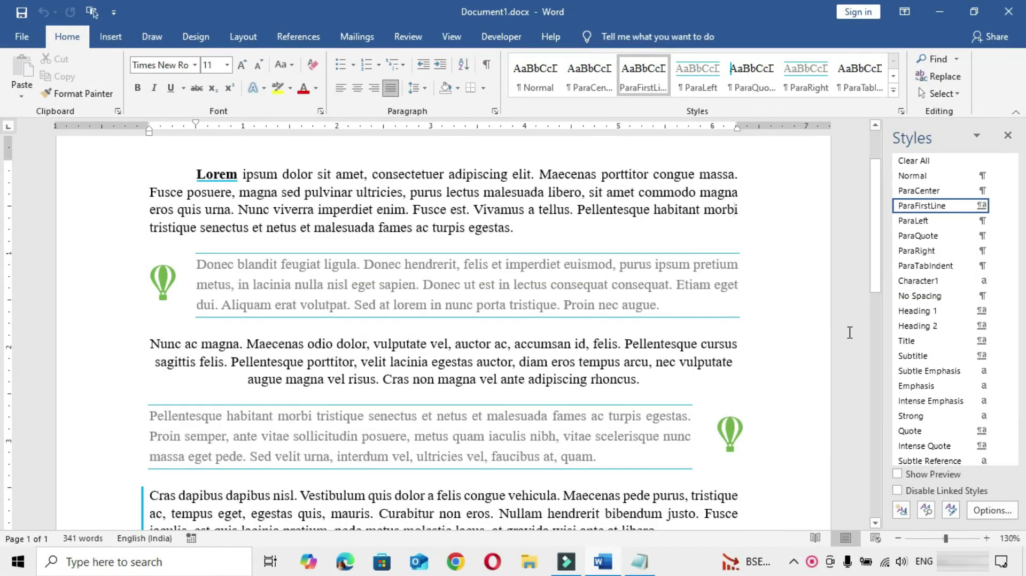
scroll(850, 333, down, 1)
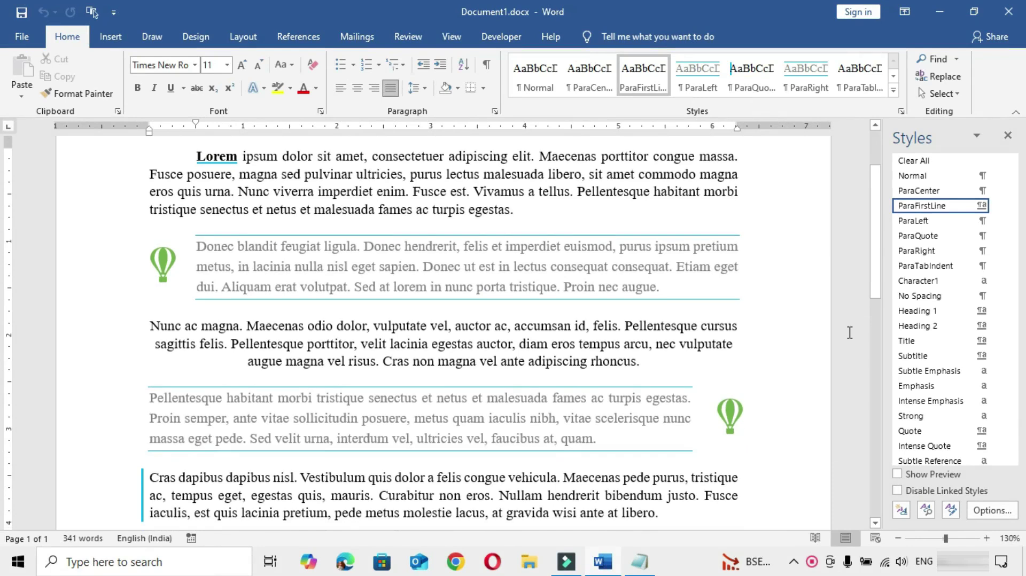
scroll(850, 333, down, 6)
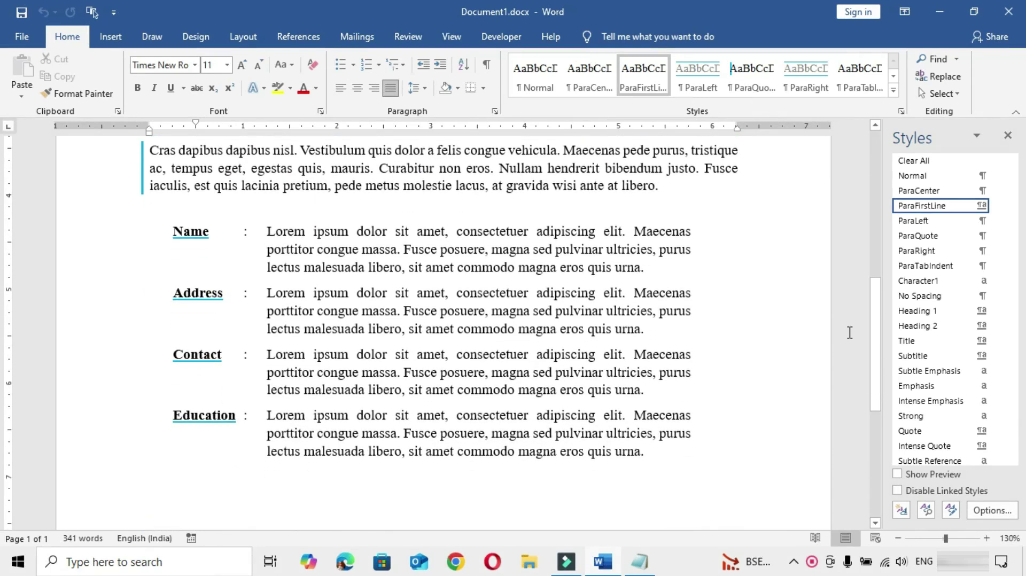
scroll(850, 332, up, 1)
scroll(850, 332, up, 6)
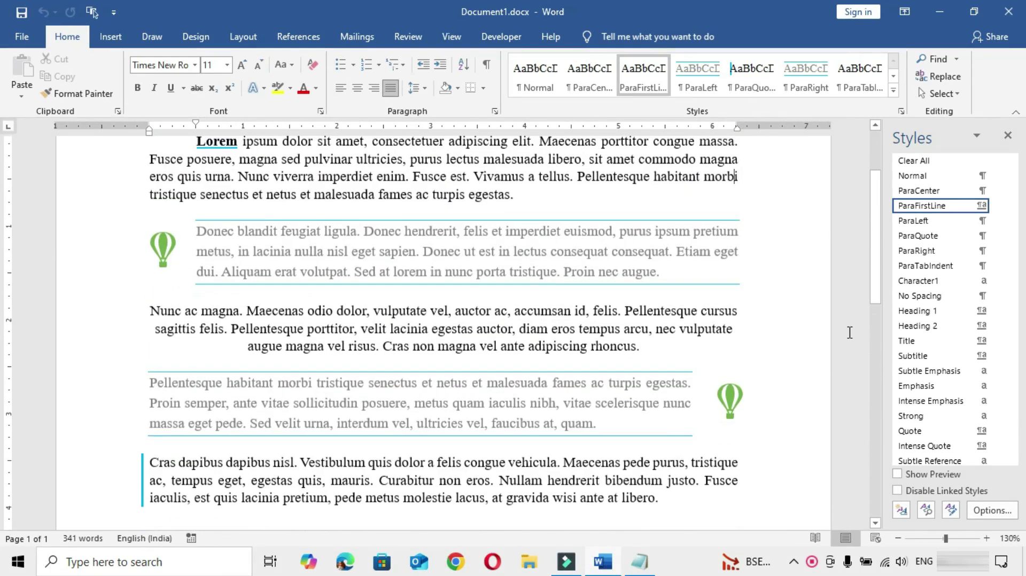